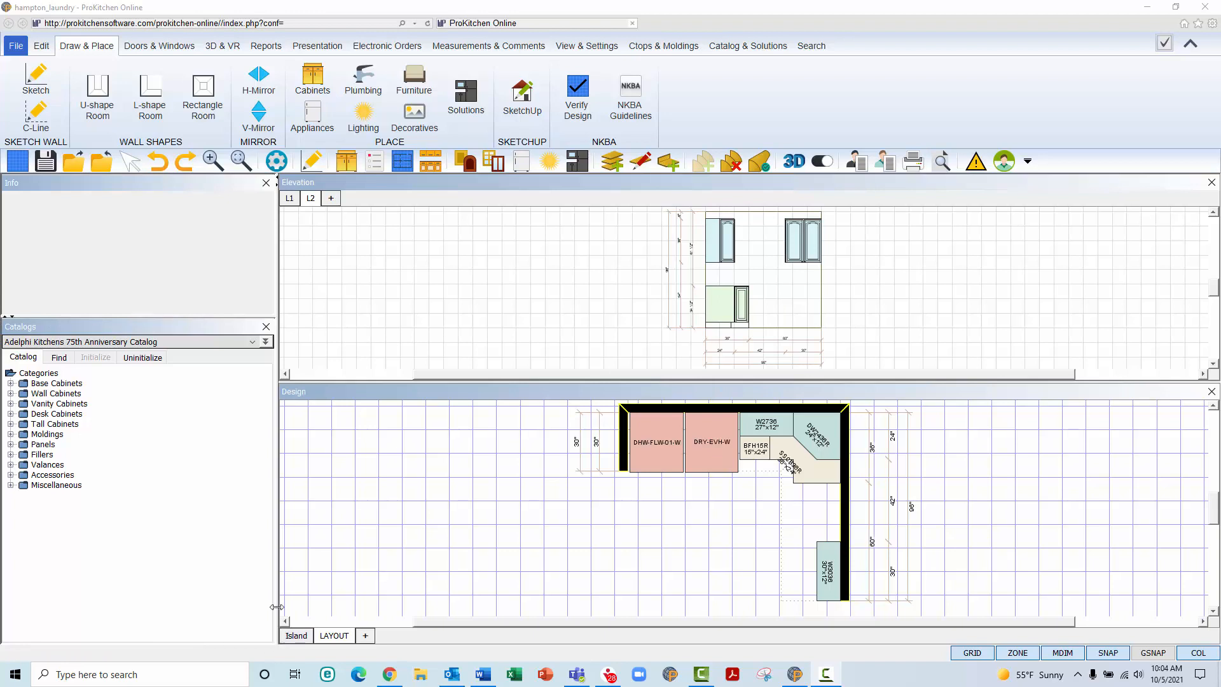
Close the Catalogs panel and restore it to the workspace.
{"action": "left_click", "coordinate": [265, 326]}
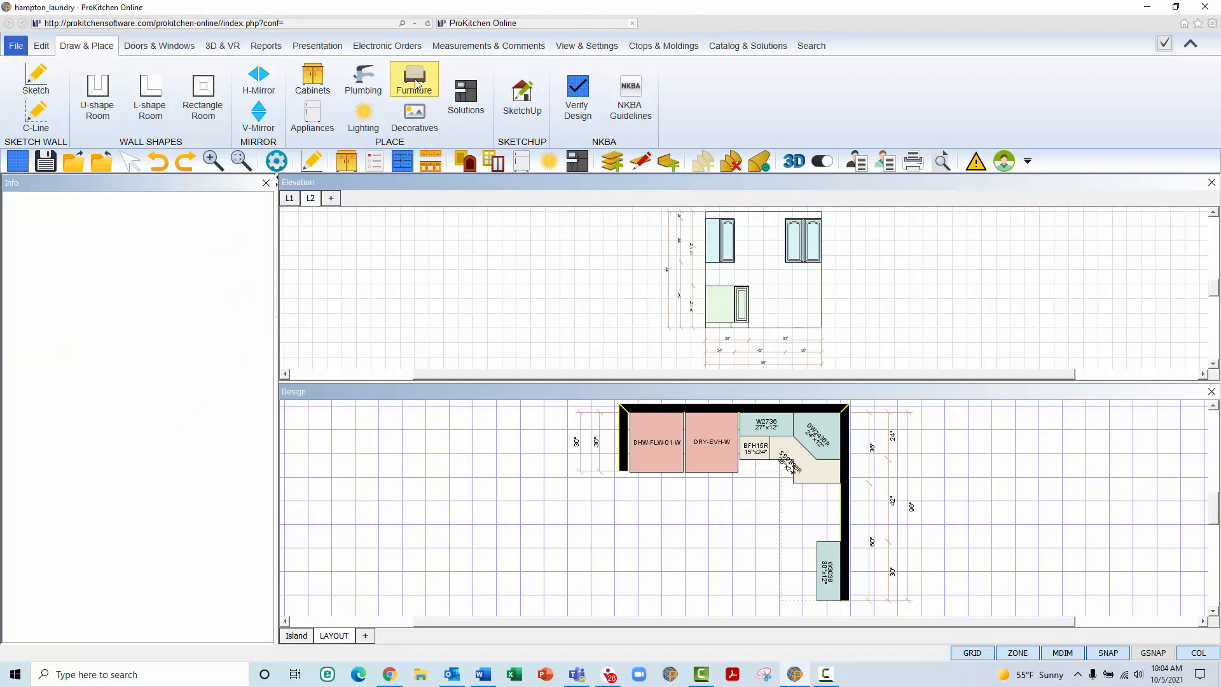
{"action": "left_click", "coordinate": [579, 49]}
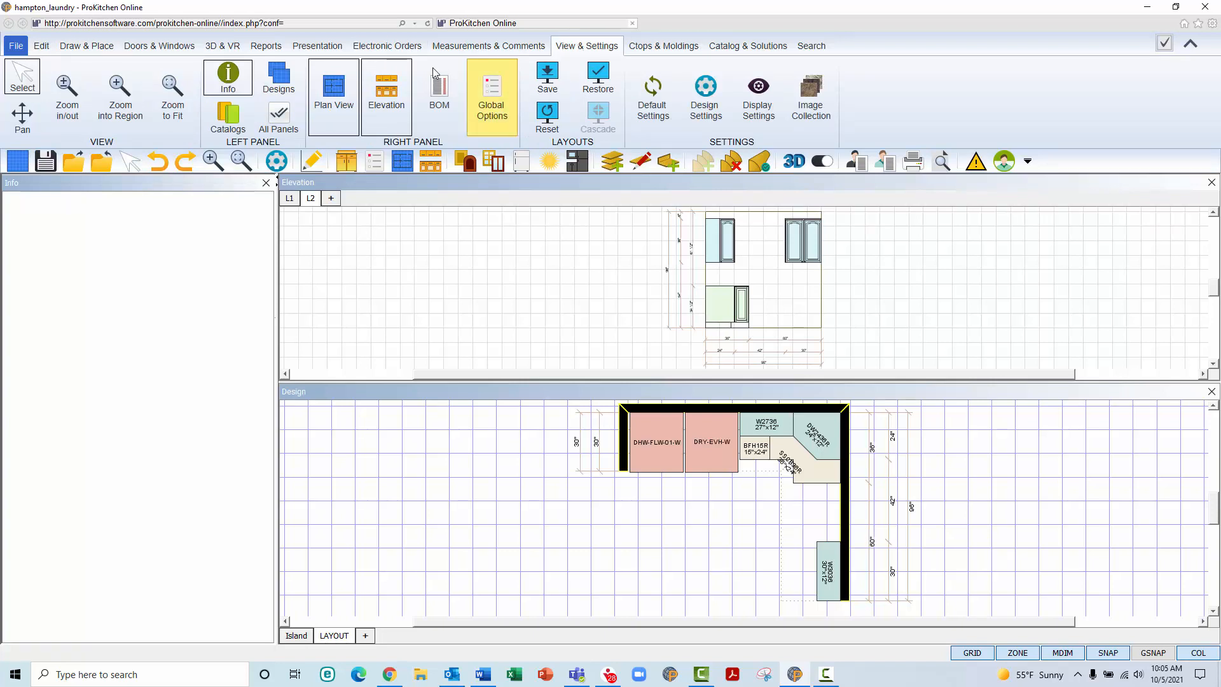
{"action": "left_click", "coordinate": [229, 114]}
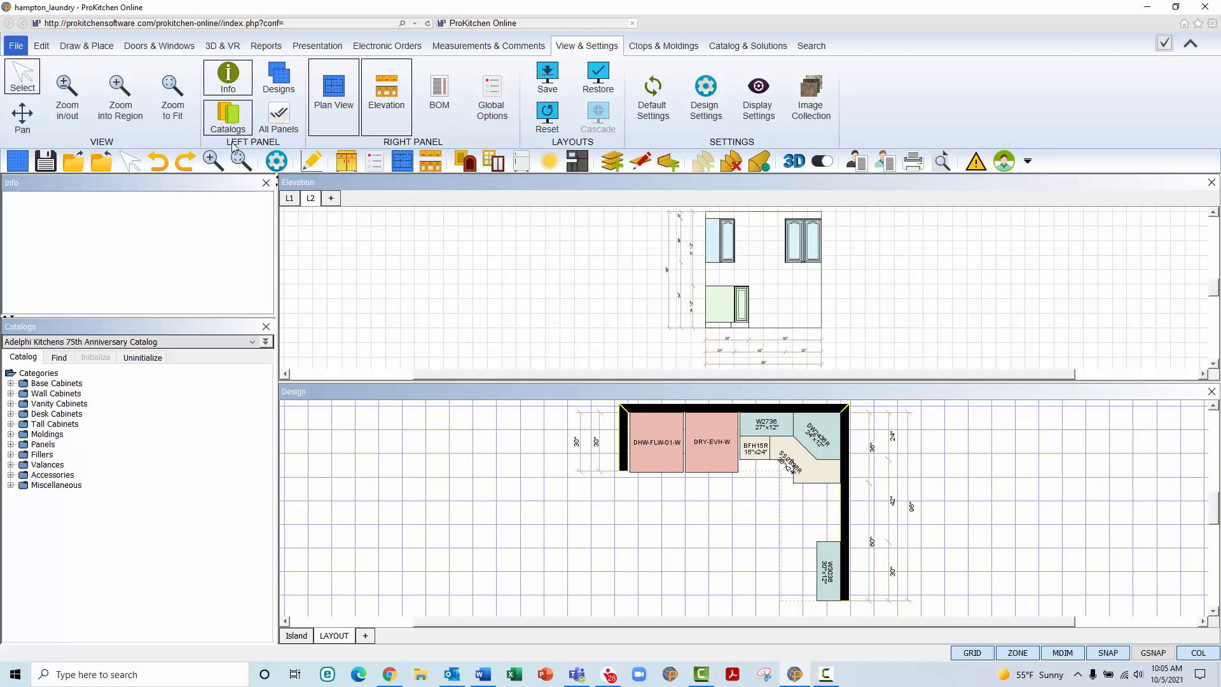
Look over the available catalogs and the find and uninitialize options of the Adelphi Kitchens 75th Anniversary Catalog.
{"action": "left_click", "coordinate": [230, 344]}
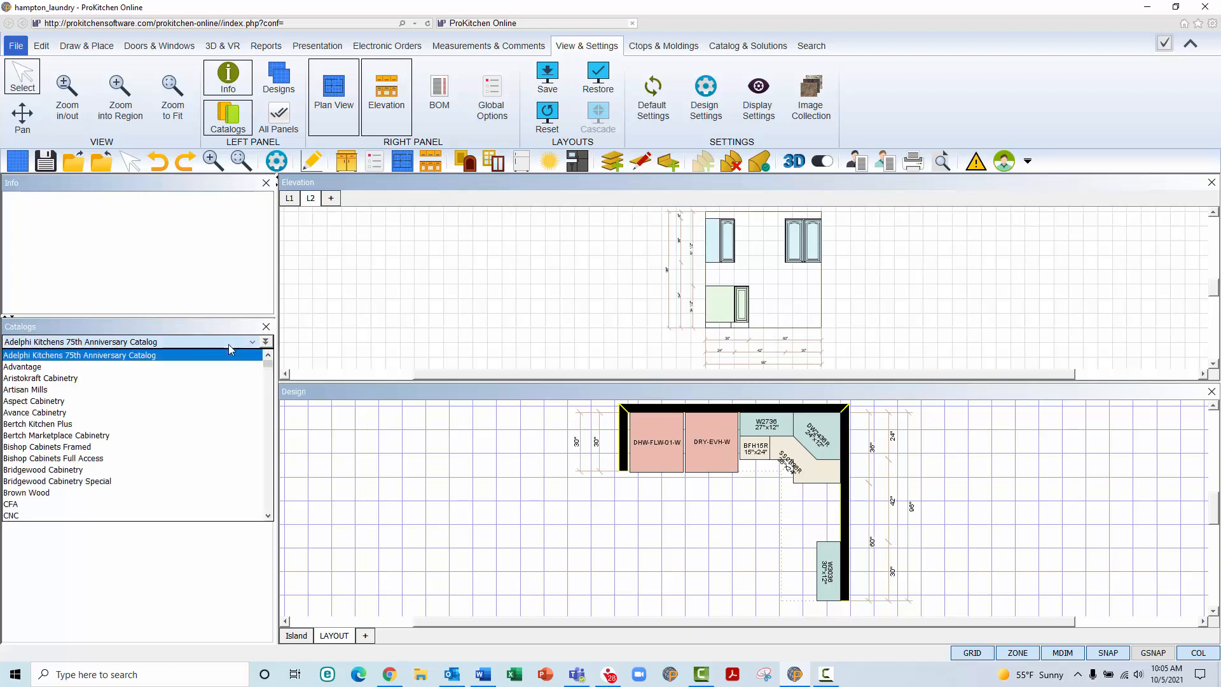
{"action": "left_click", "coordinate": [229, 345]}
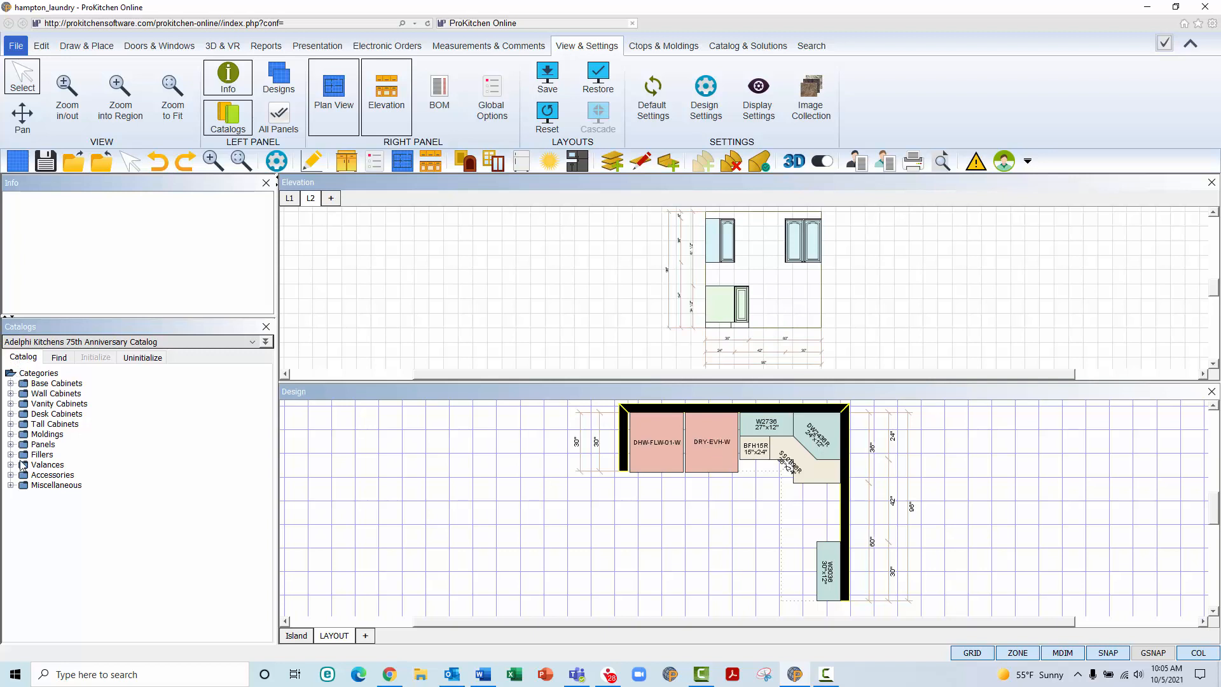
{"action": "left_click", "coordinate": [59, 357]}
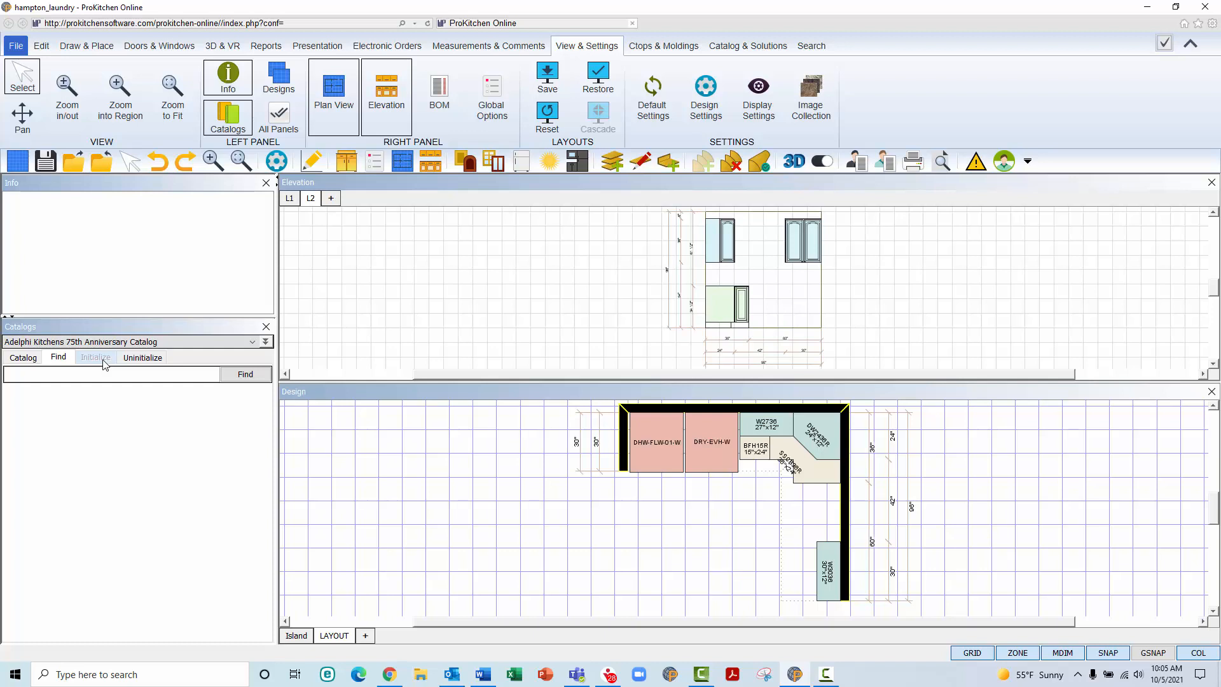
{"action": "left_click", "coordinate": [134, 359]}
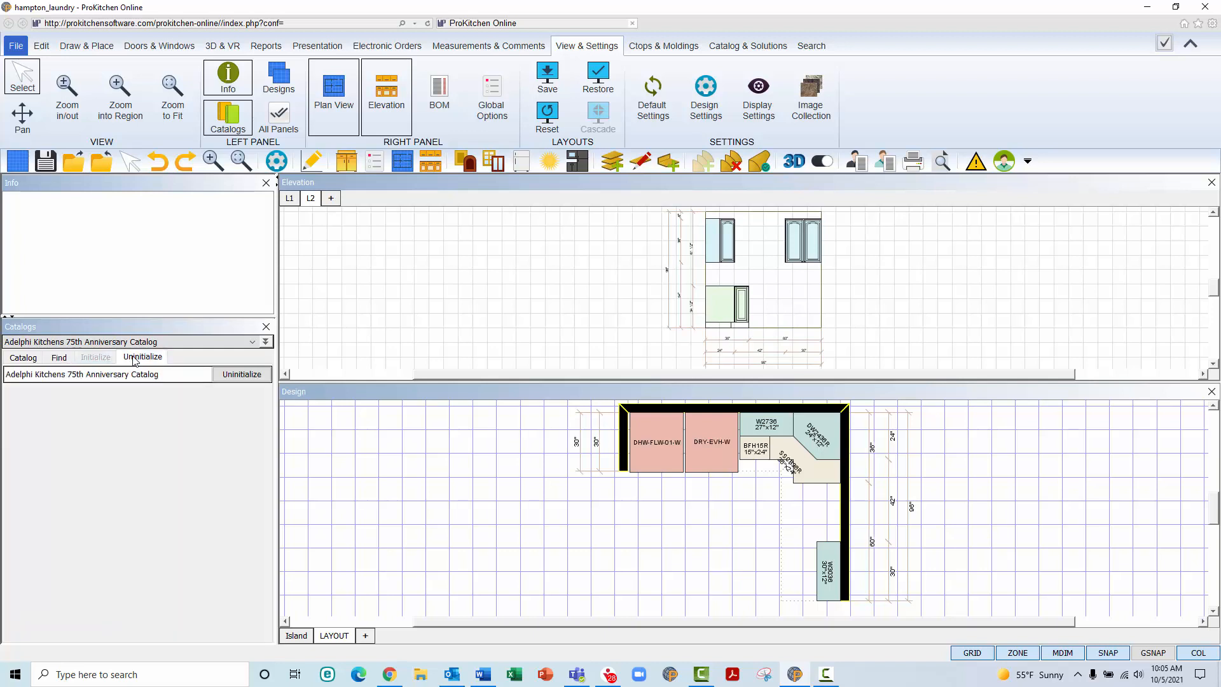
{"action": "left_click", "coordinate": [37, 360]}
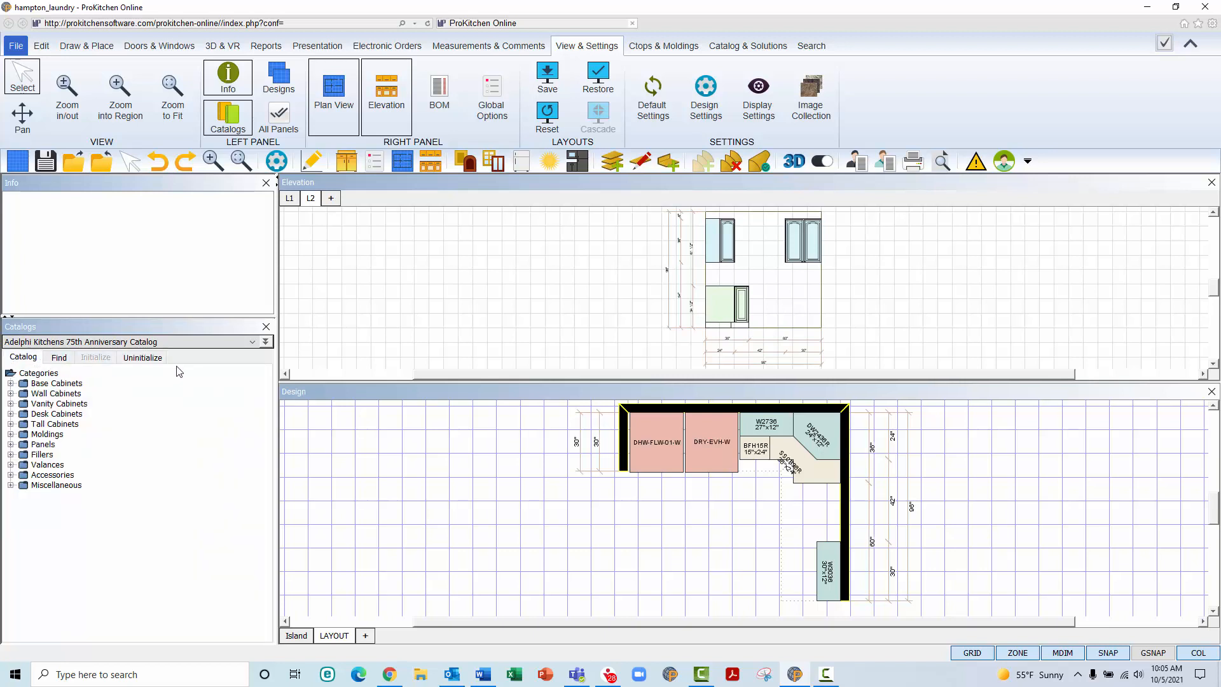
Choose the uninitialized Artizen Cabinetry catalog and initialize it.
{"action": "left_click", "coordinate": [183, 345]}
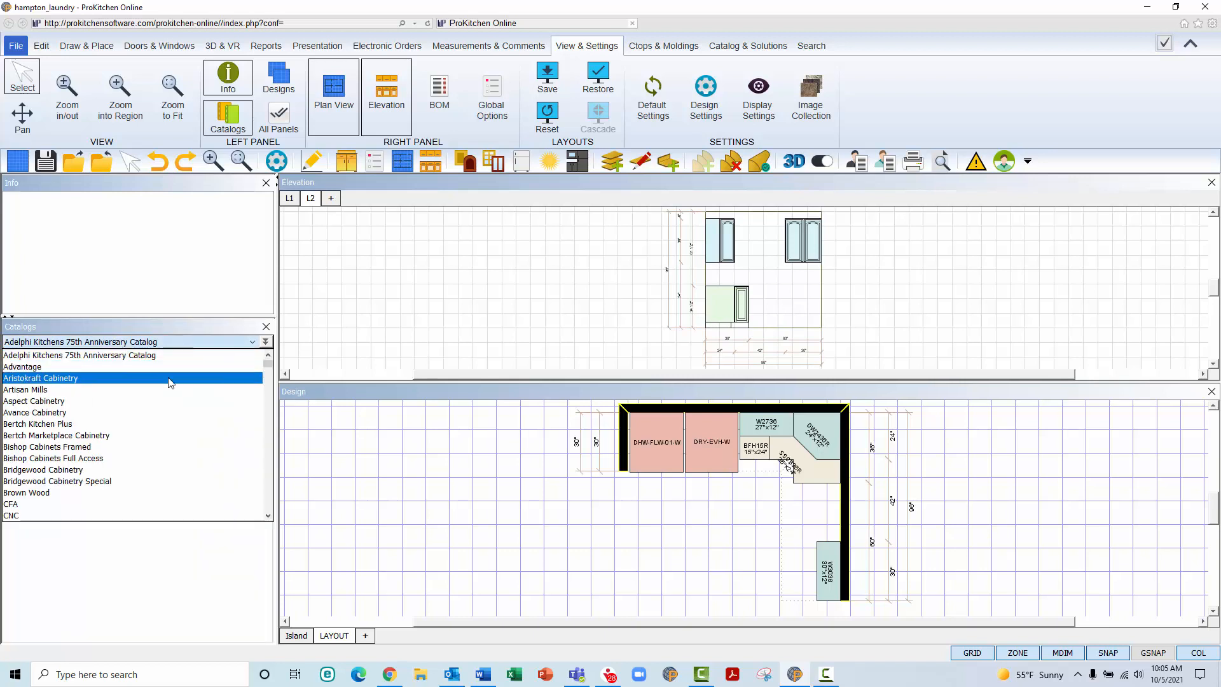
{"action": "scroll", "coordinate": [171, 391], "scroll_direction": "down", "scroll_amount": 3}
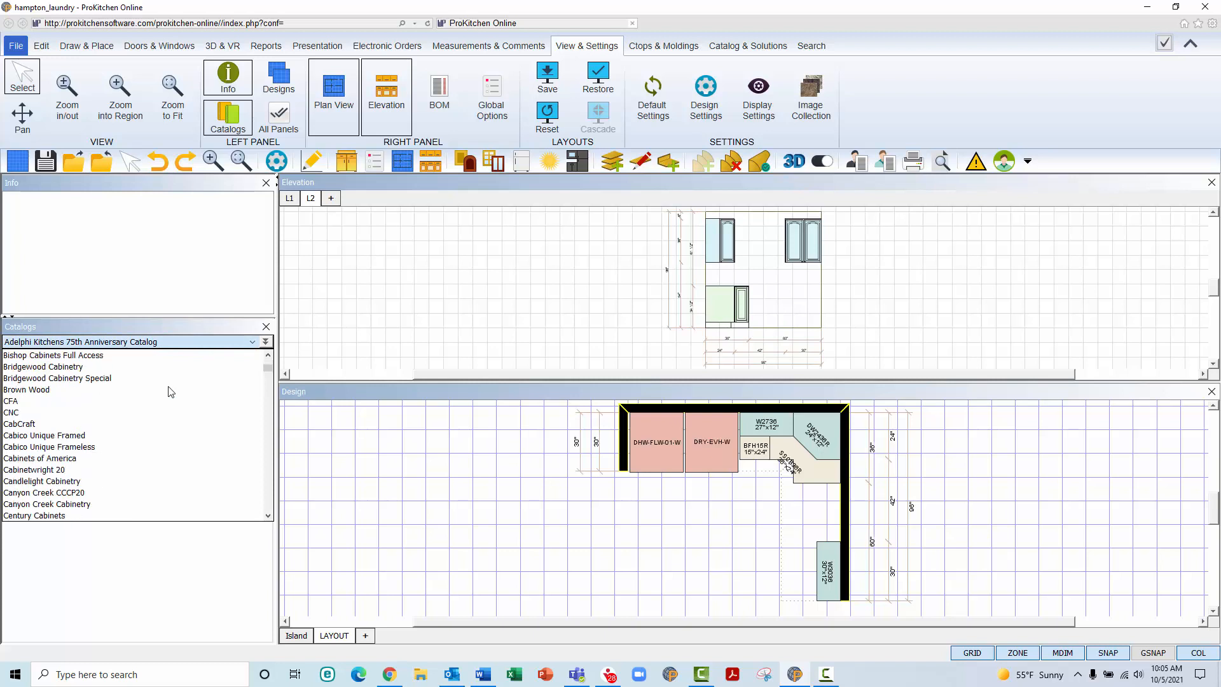
{"action": "scroll", "coordinate": [170, 391], "scroll_direction": "down", "scroll_amount": 20}
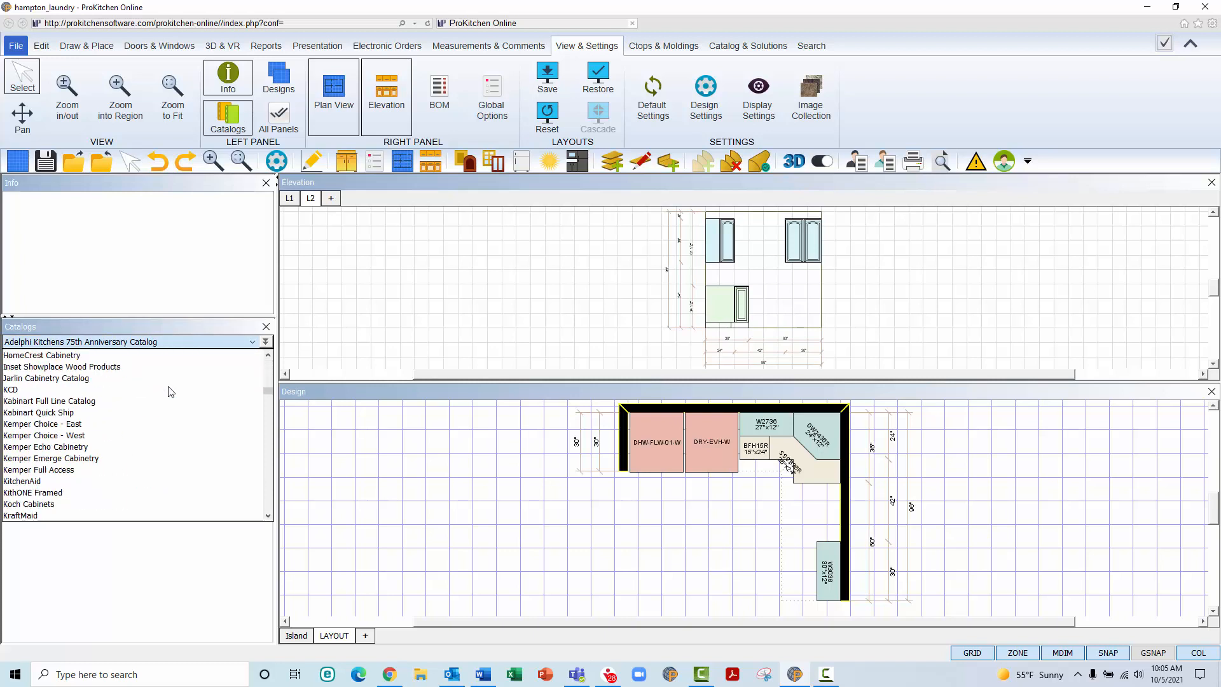
{"action": "scroll", "coordinate": [171, 390], "scroll_direction": "down", "scroll_amount": 20}
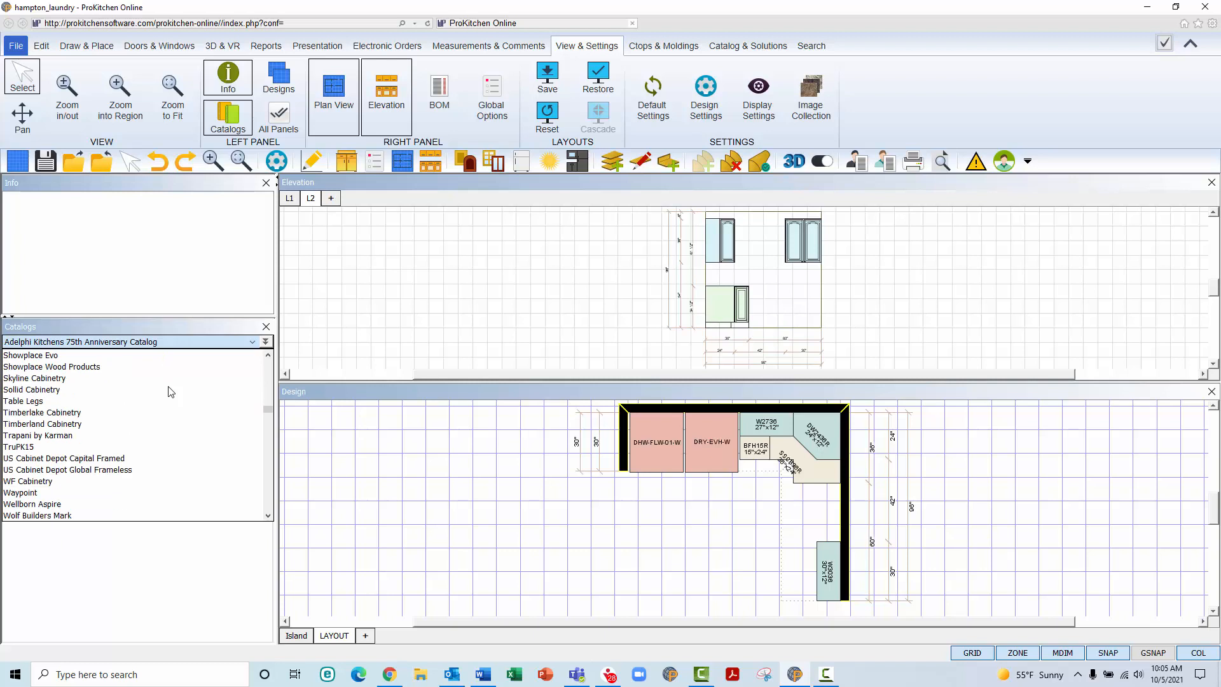
{"action": "scroll", "coordinate": [171, 390], "scroll_direction": "down", "scroll_amount": 10}
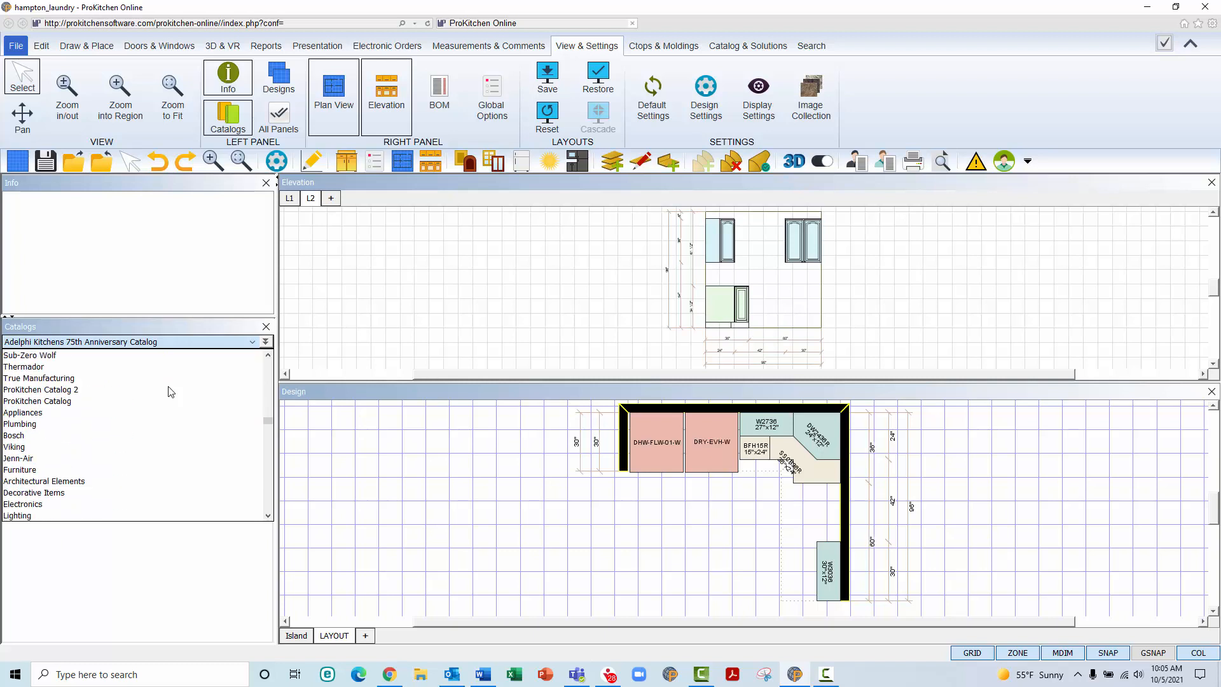
{"action": "scroll", "coordinate": [170, 391], "scroll_direction": "down", "scroll_amount": 4}
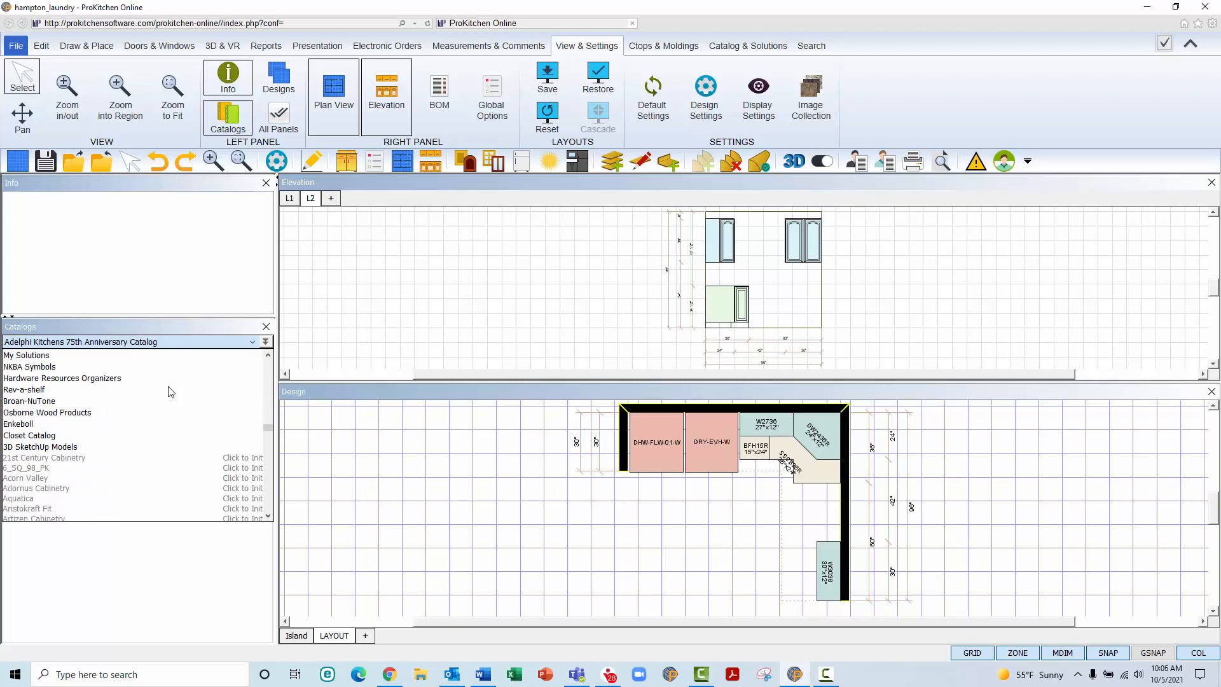
{"action": "scroll", "coordinate": [171, 390], "scroll_direction": "down", "scroll_amount": 1}
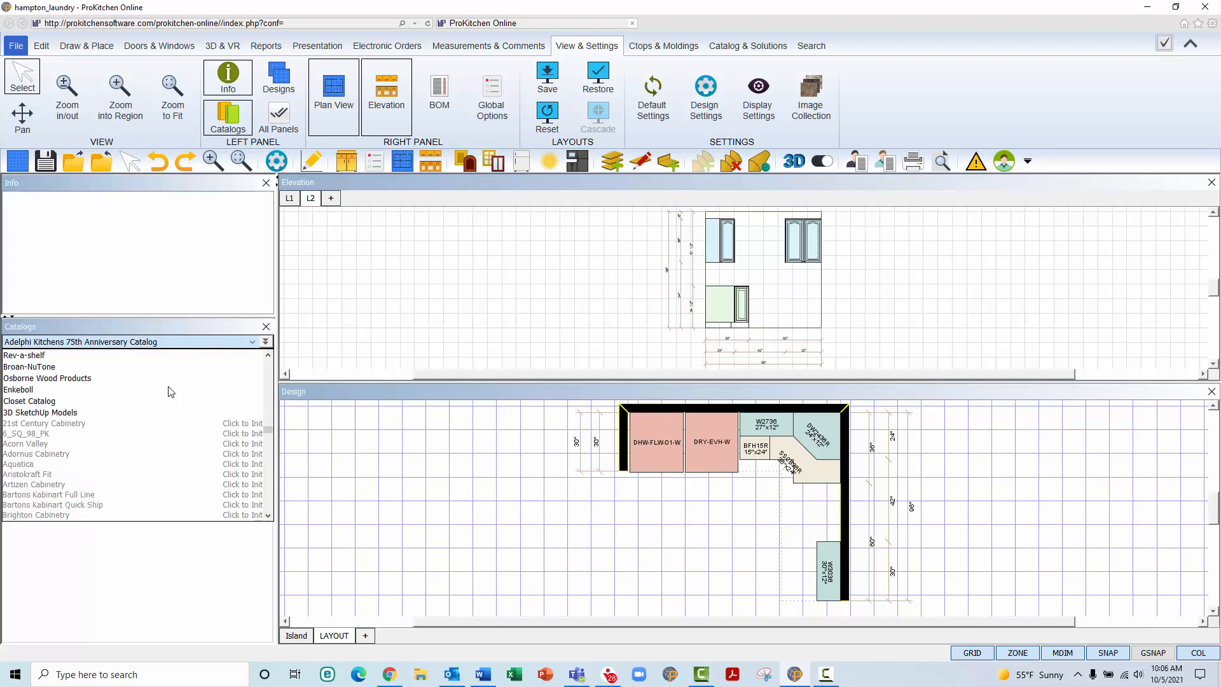
{"action": "scroll", "coordinate": [170, 391], "scroll_direction": "down", "scroll_amount": 1}
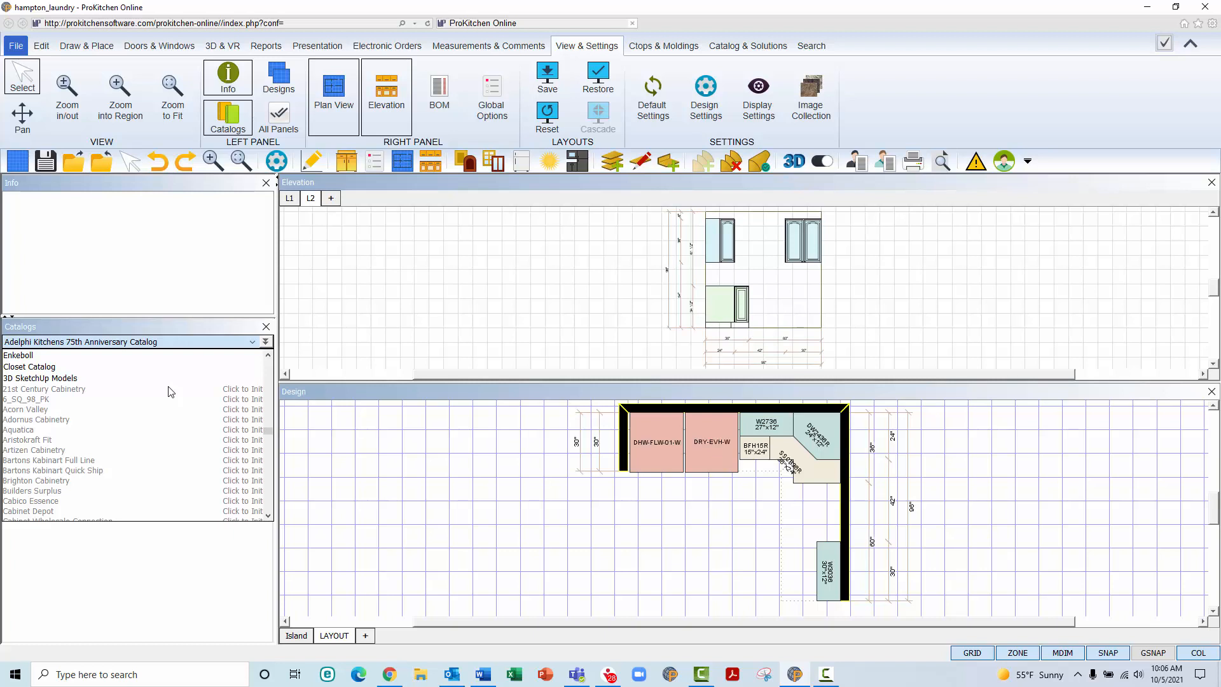
{"action": "scroll", "coordinate": [170, 391], "scroll_direction": "down", "scroll_amount": 1}
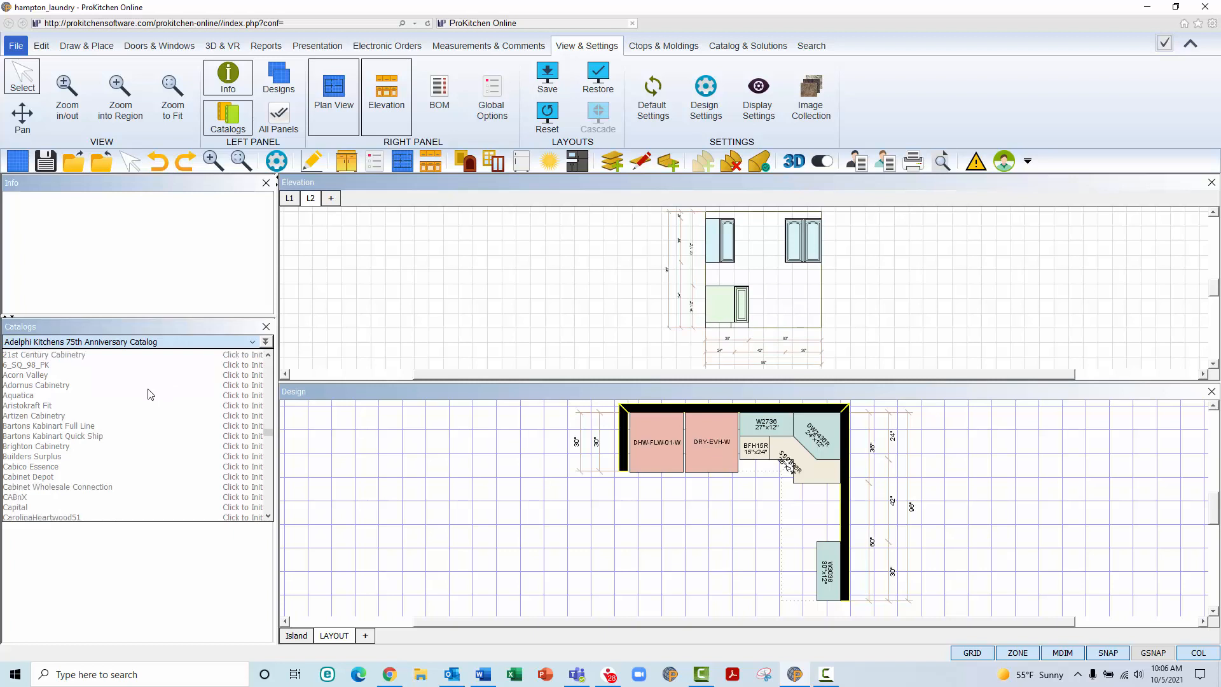
{"action": "left_click", "coordinate": [84, 418]}
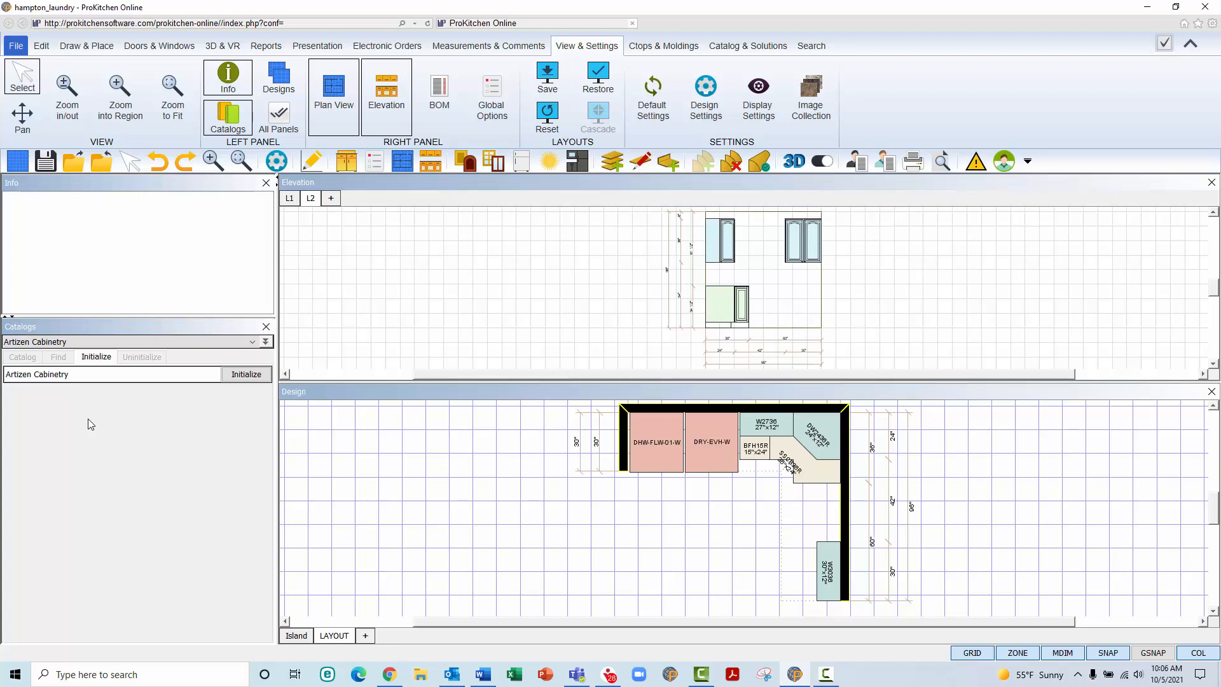
{"action": "left_click", "coordinate": [243, 376]}
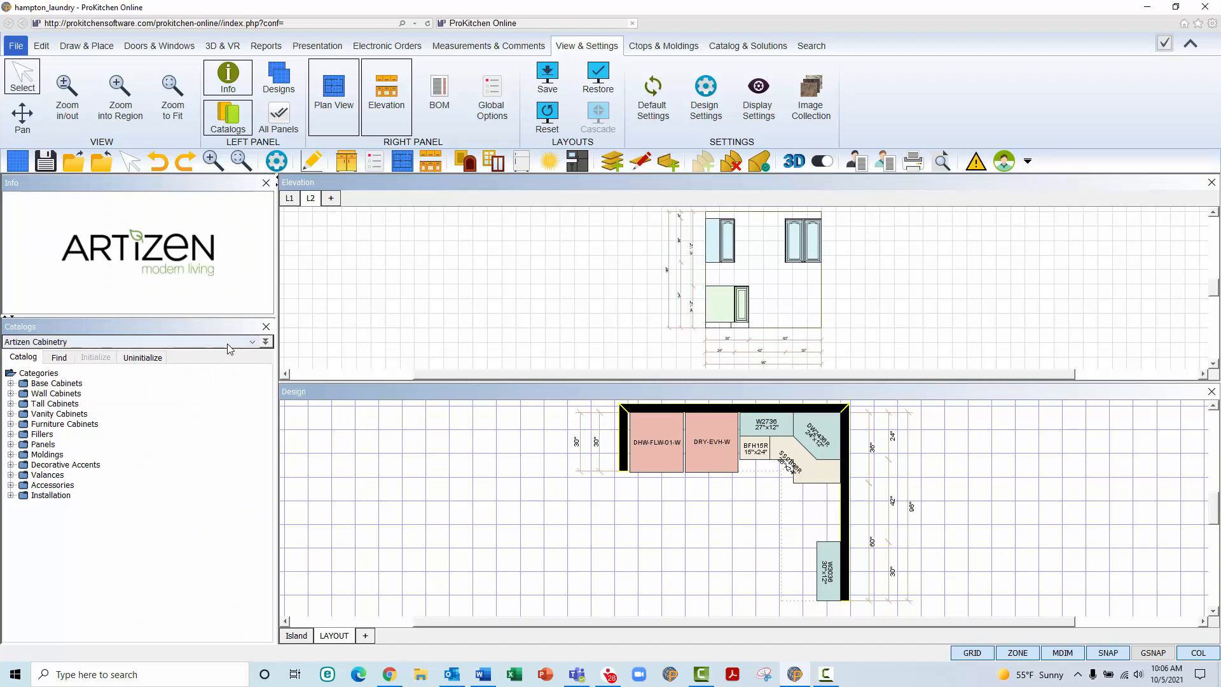
Check where Artizen Cabinetry sits among the initialized catalogs and switch the active catalog to ProKitchen Catalog.
{"action": "left_click", "coordinate": [229, 347]}
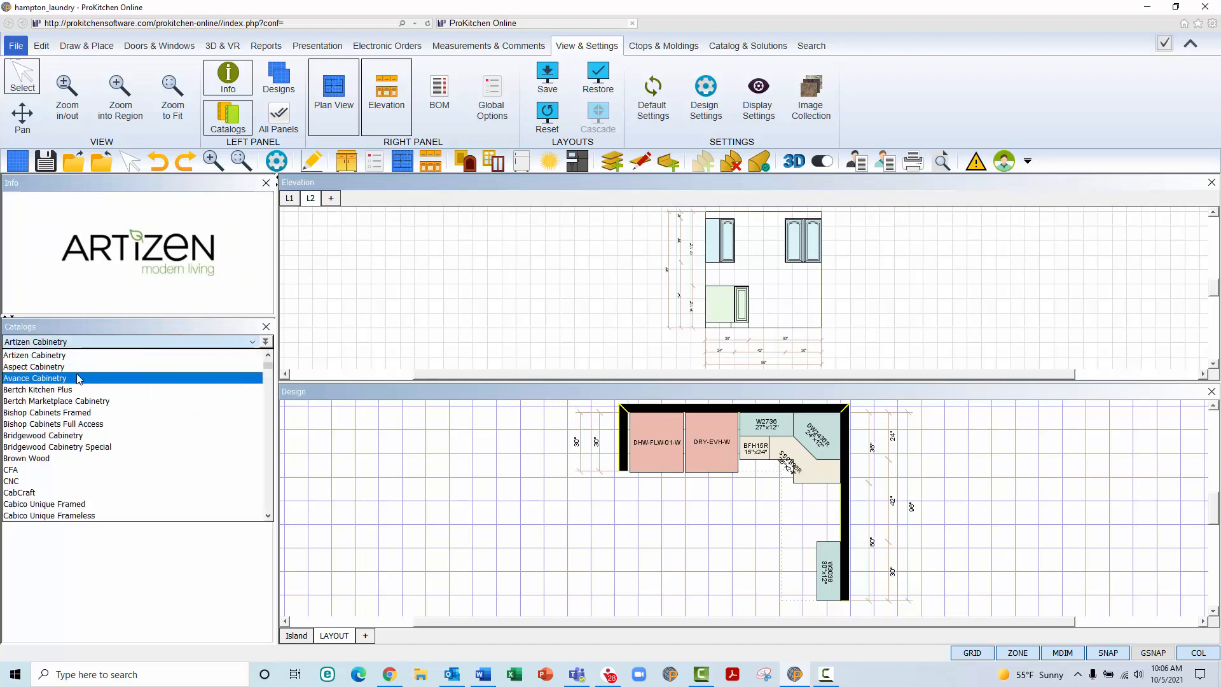
{"action": "scroll", "coordinate": [77, 375], "scroll_direction": "up", "scroll_amount": 1}
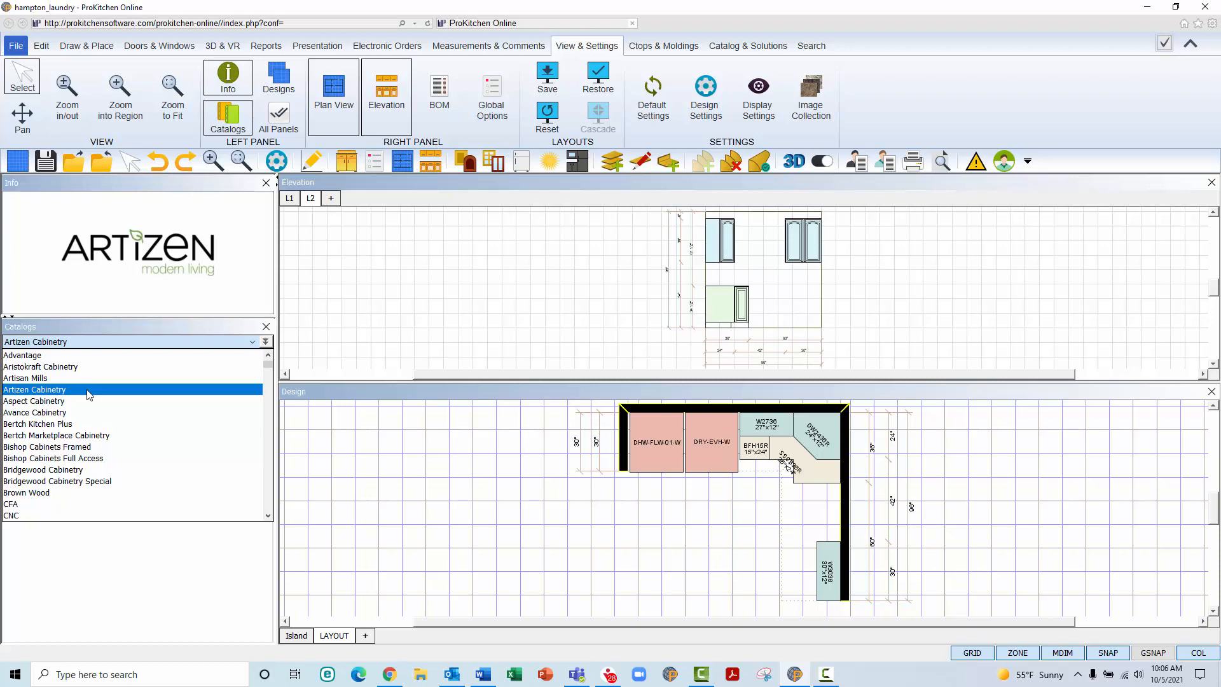
{"action": "scroll", "coordinate": [88, 395], "scroll_direction": "down", "scroll_amount": 7}
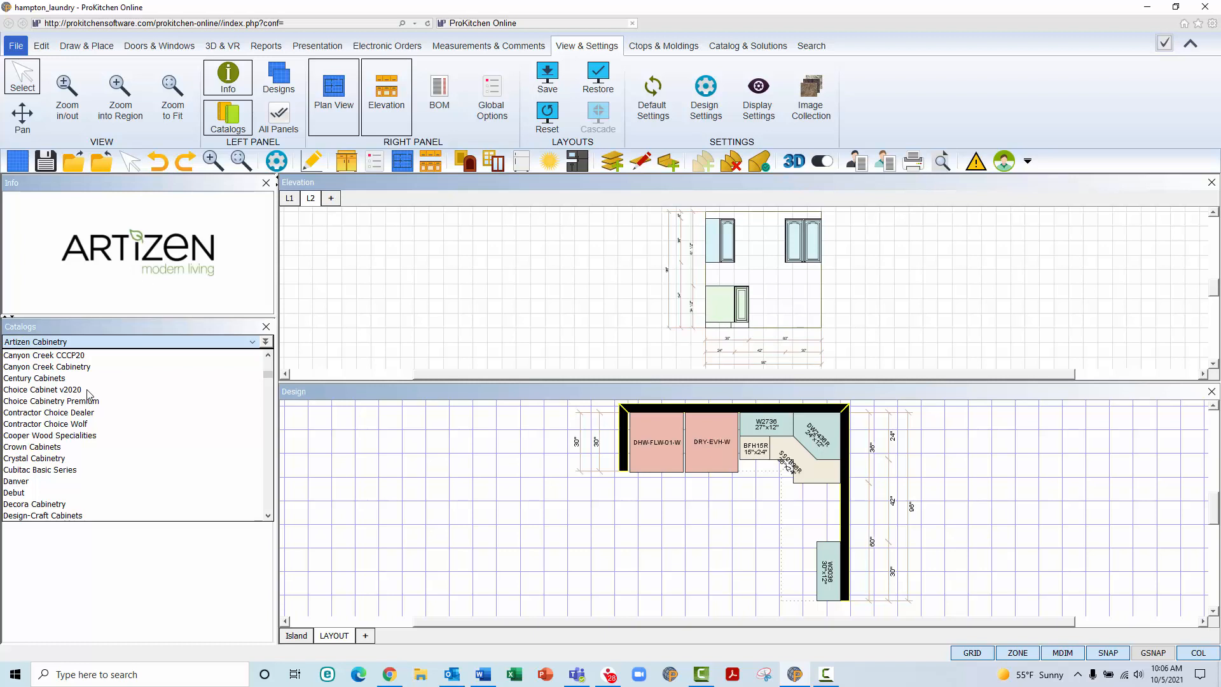
{"action": "scroll", "coordinate": [88, 395], "scroll_direction": "down", "scroll_amount": 1}
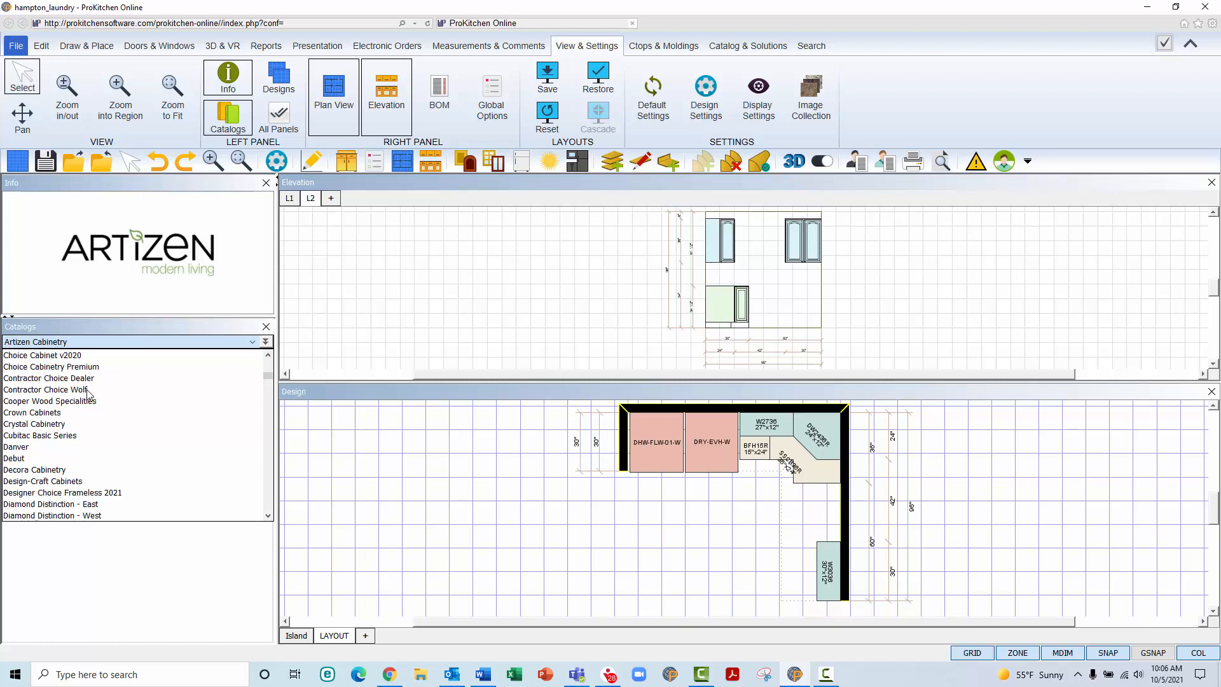
{"action": "scroll", "coordinate": [88, 395], "scroll_direction": "down", "scroll_amount": 6}
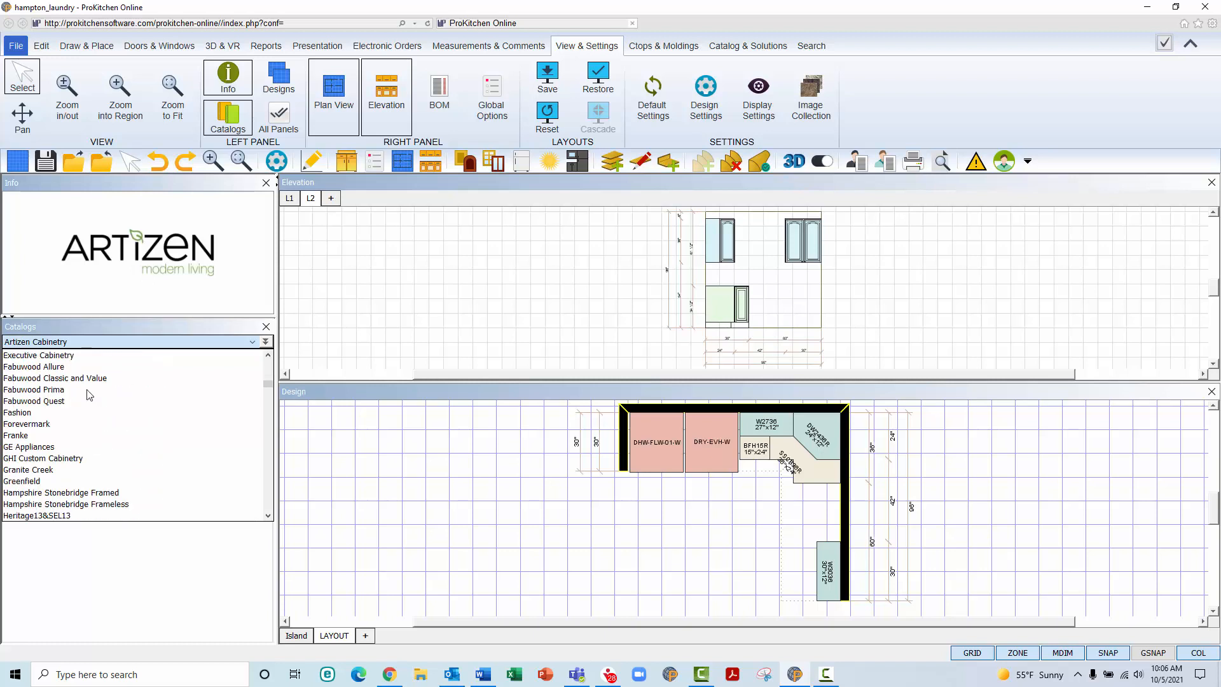
{"action": "scroll", "coordinate": [88, 395], "scroll_direction": "down", "scroll_amount": 15}
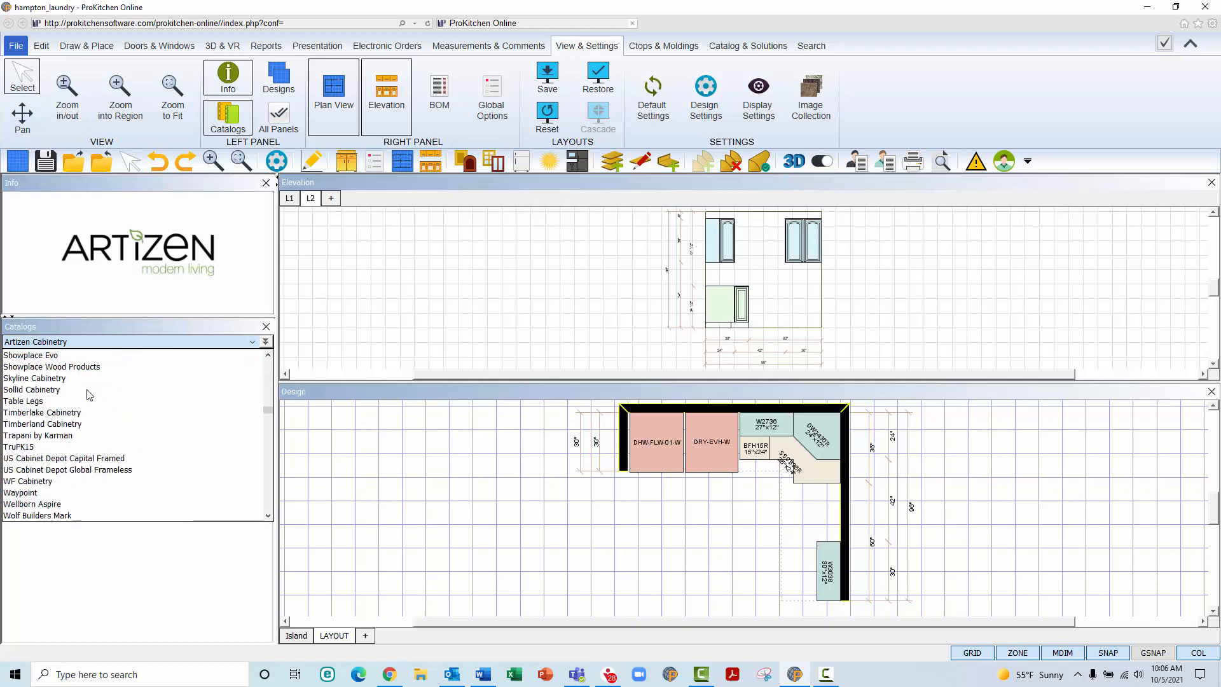
{"action": "scroll", "coordinate": [88, 395], "scroll_direction": "down", "scroll_amount": 4}
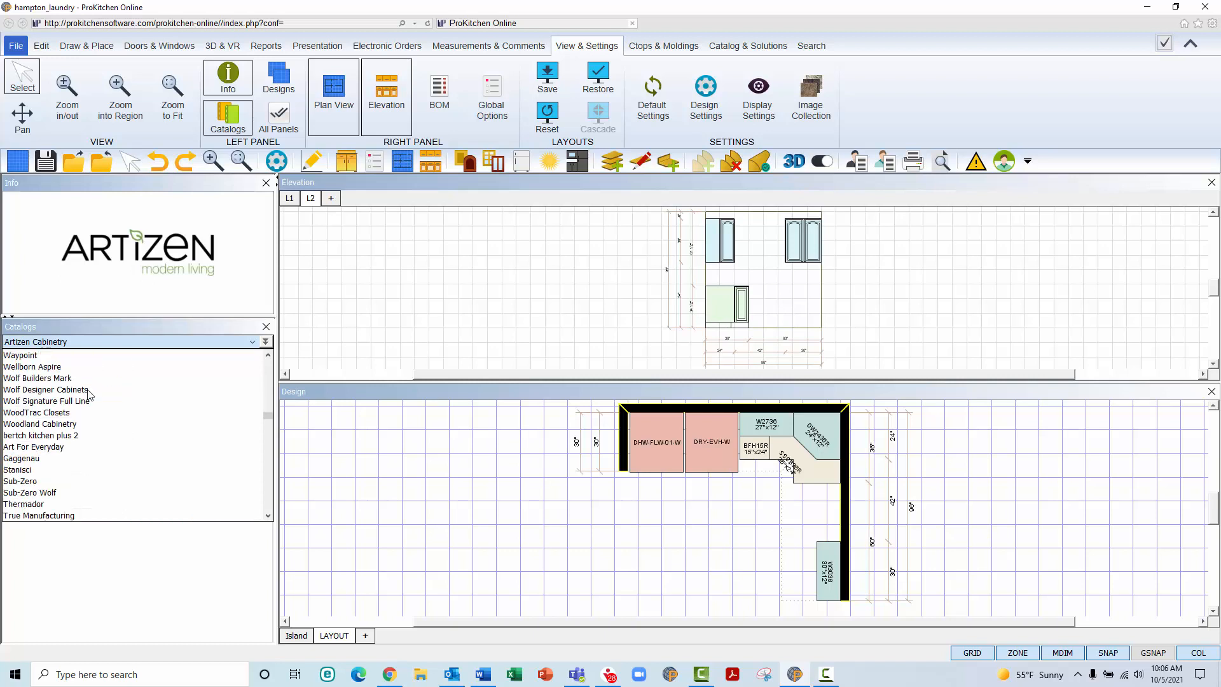
{"action": "scroll", "coordinate": [83, 498], "scroll_direction": "down", "scroll_amount": 1}
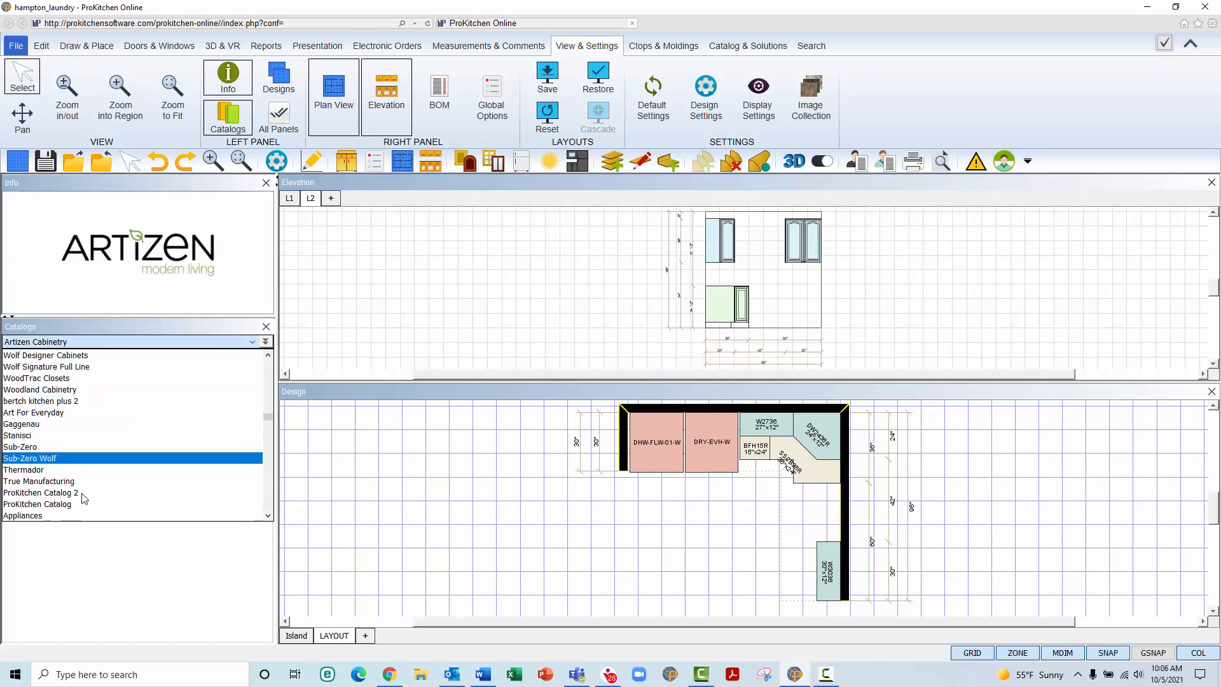
{"action": "left_click", "coordinate": [83, 504]}
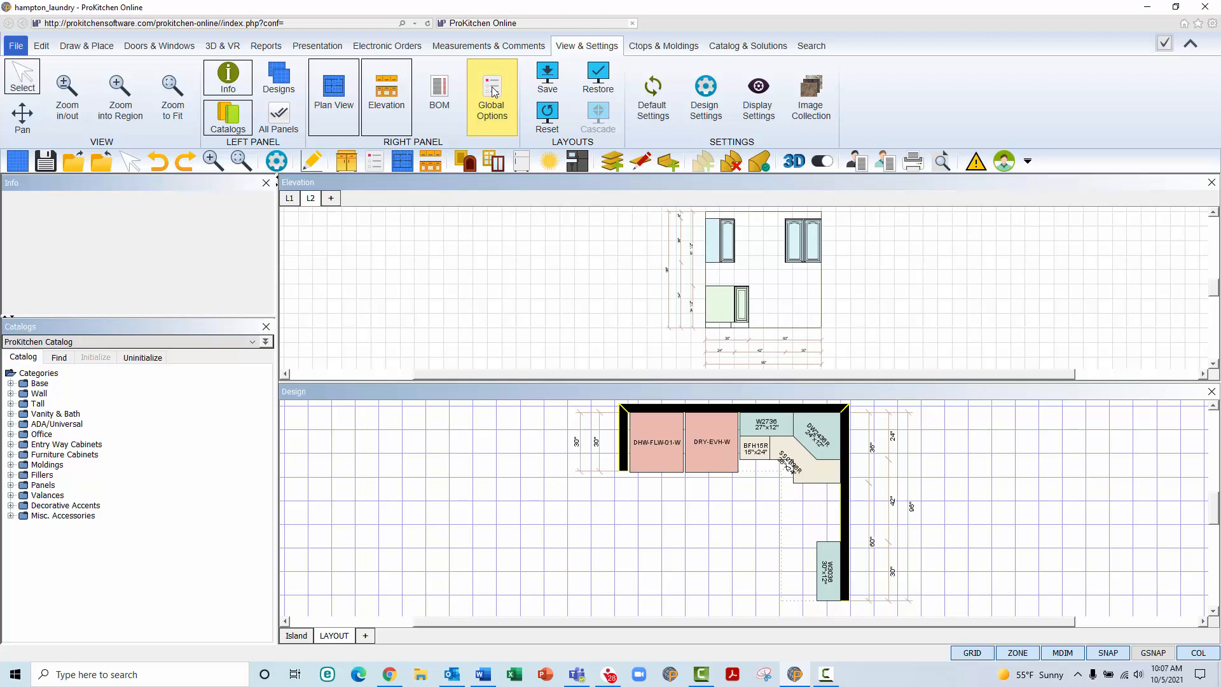
Open the global specifications, switch their catalog from ProKitchen Catalog to Crystal Cabinetry, and review its full specification list.
{"action": "left_click", "coordinate": [384, 163]}
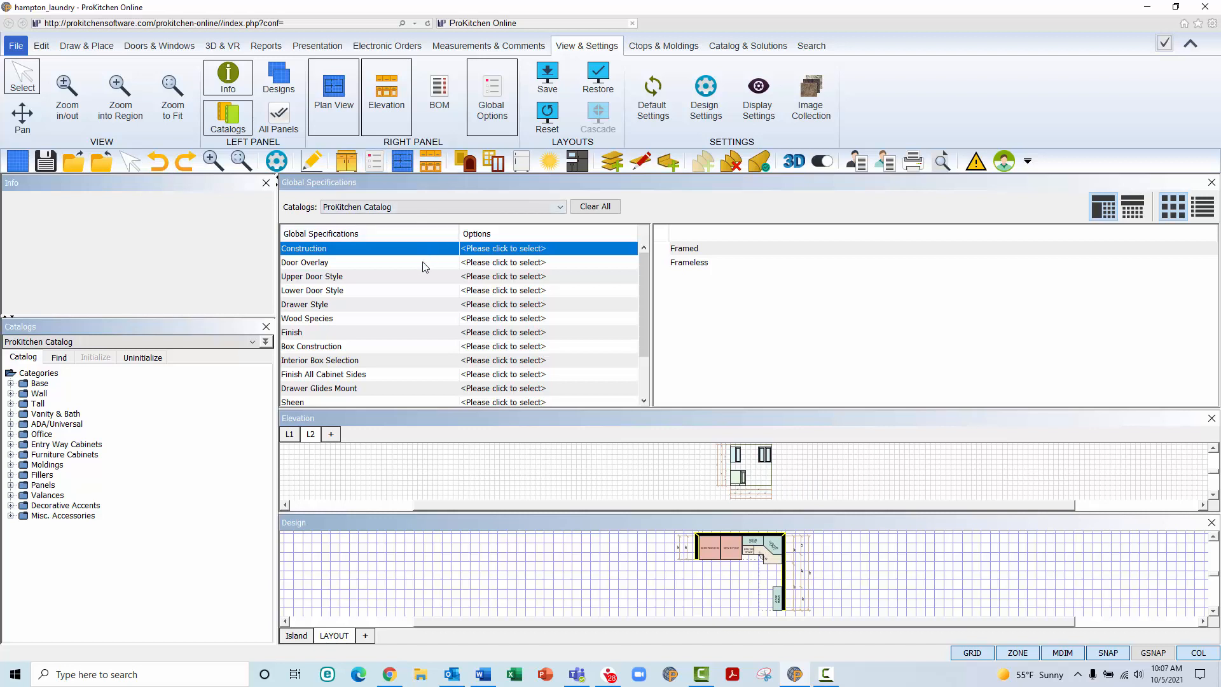
{"action": "scroll", "coordinate": [425, 275], "scroll_direction": "down", "scroll_amount": 2}
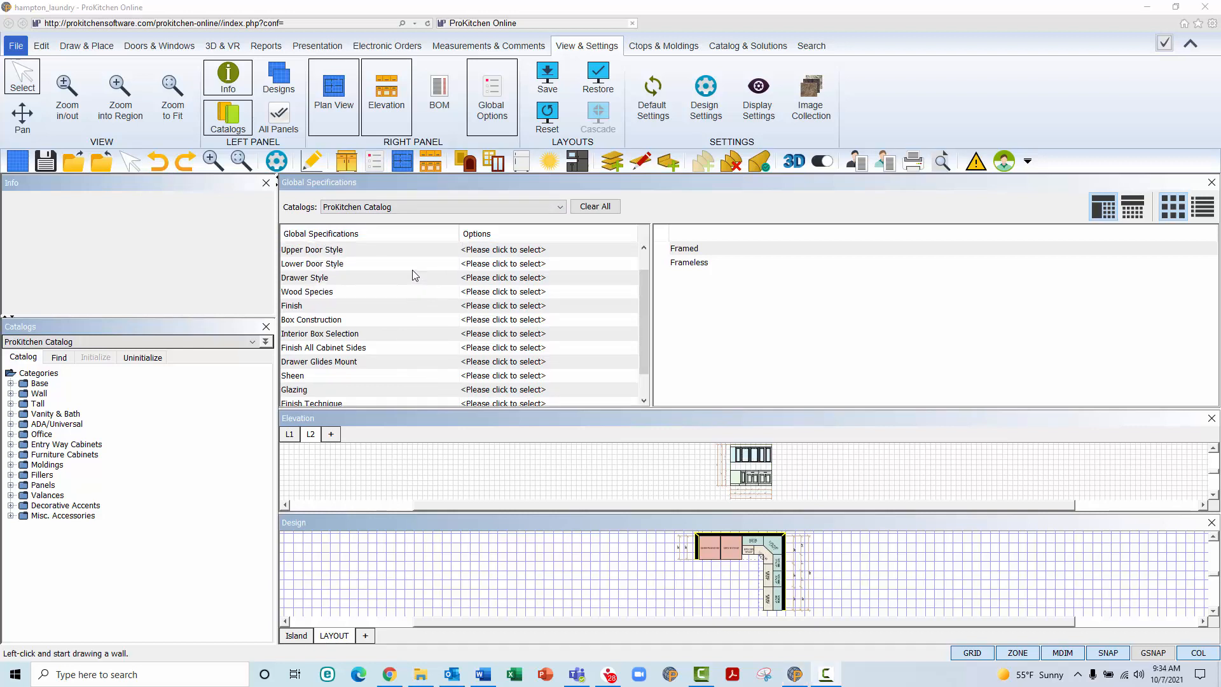
{"action": "left_click", "coordinate": [484, 209]}
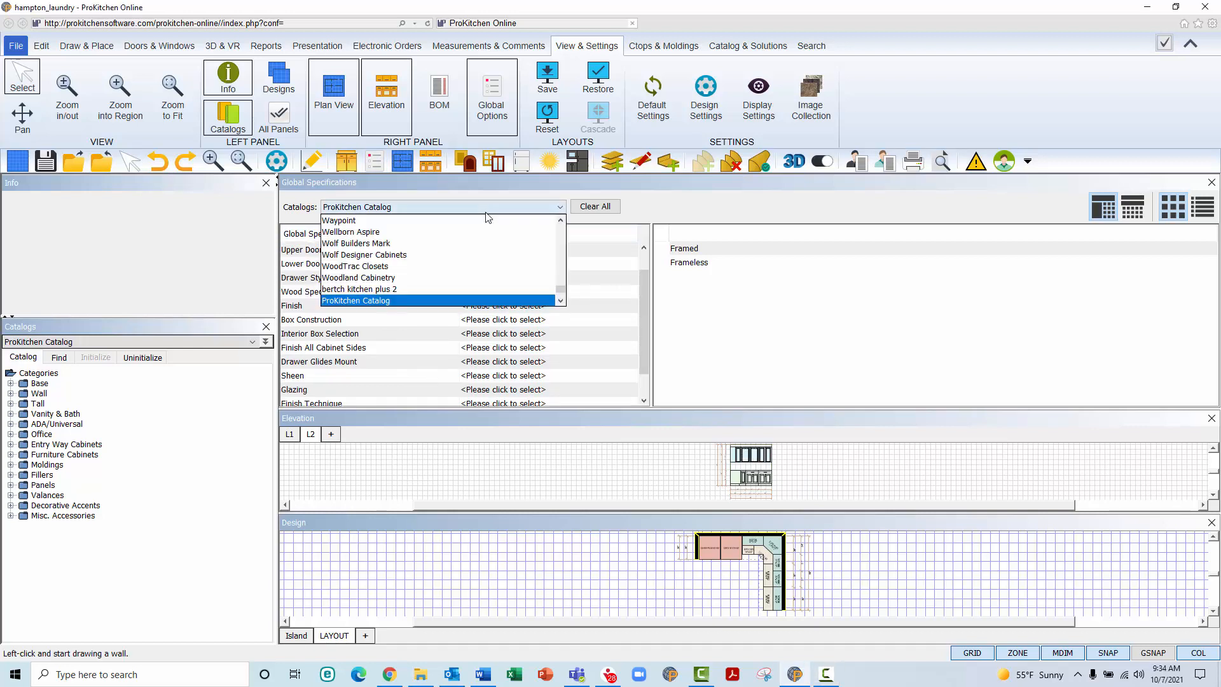
{"action": "scroll", "coordinate": [431, 267], "scroll_direction": "up", "scroll_amount": 10}
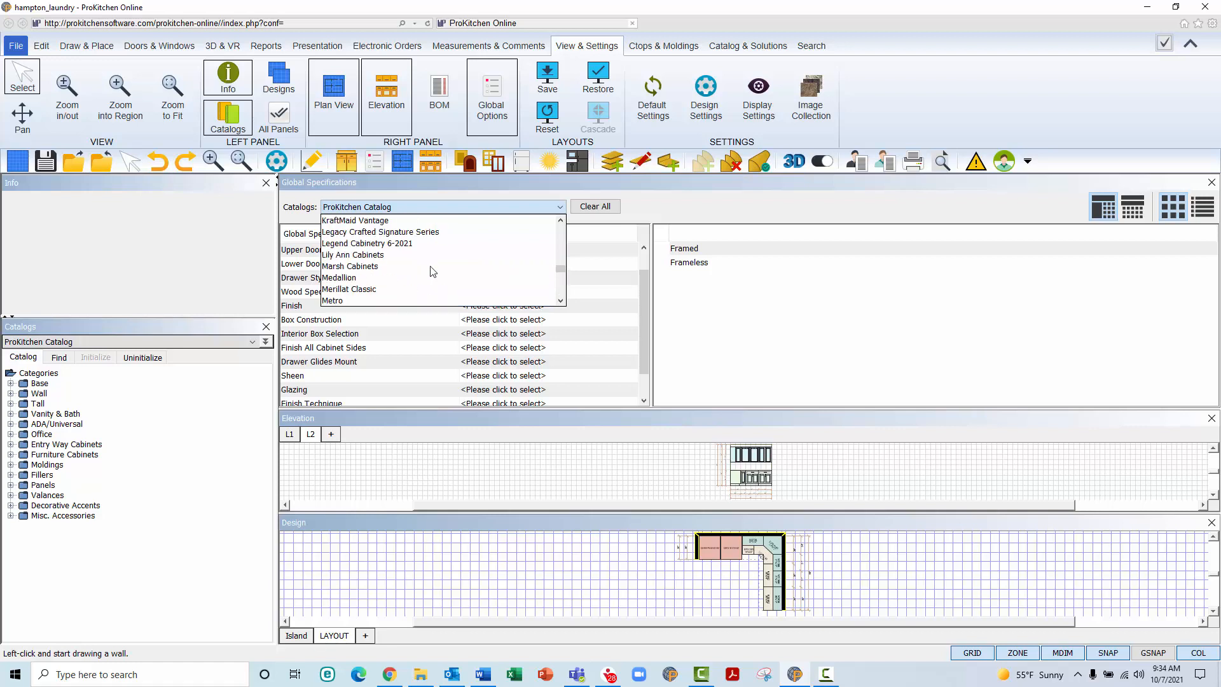
{"action": "scroll", "coordinate": [430, 270], "scroll_direction": "up", "scroll_amount": 6}
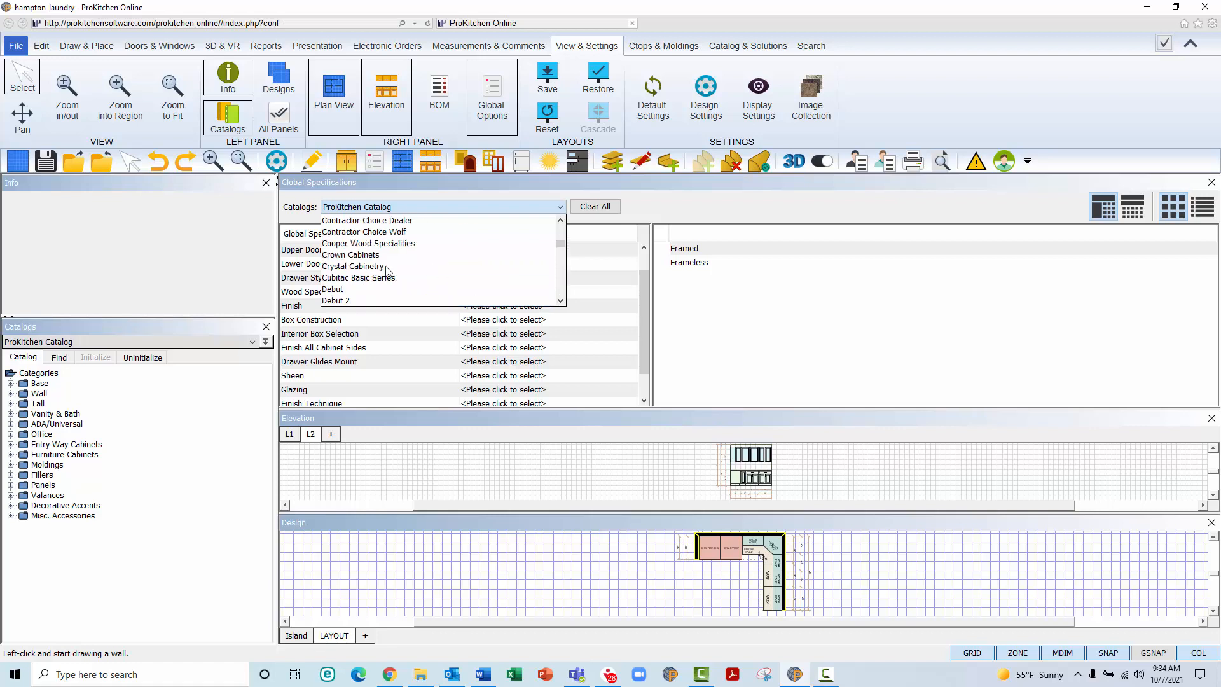
{"action": "left_click", "coordinate": [378, 272]}
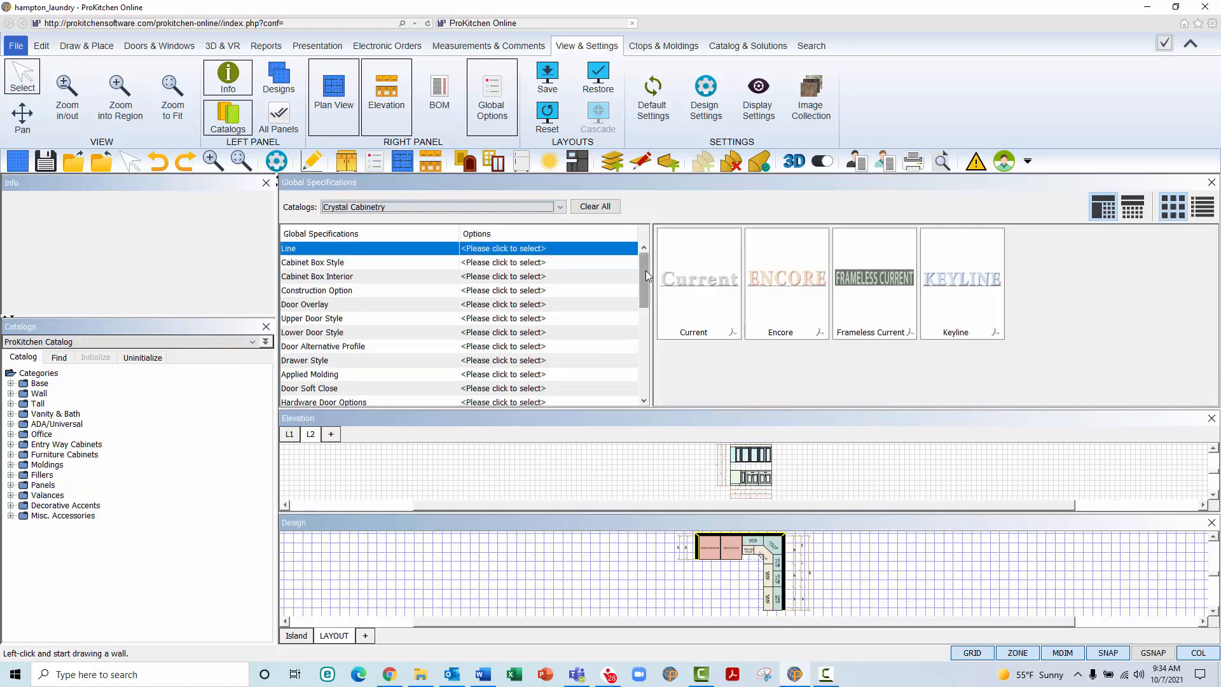
{"action": "left_click_drag", "start_coordinate": [646, 270], "coordinate": [645, 366]}
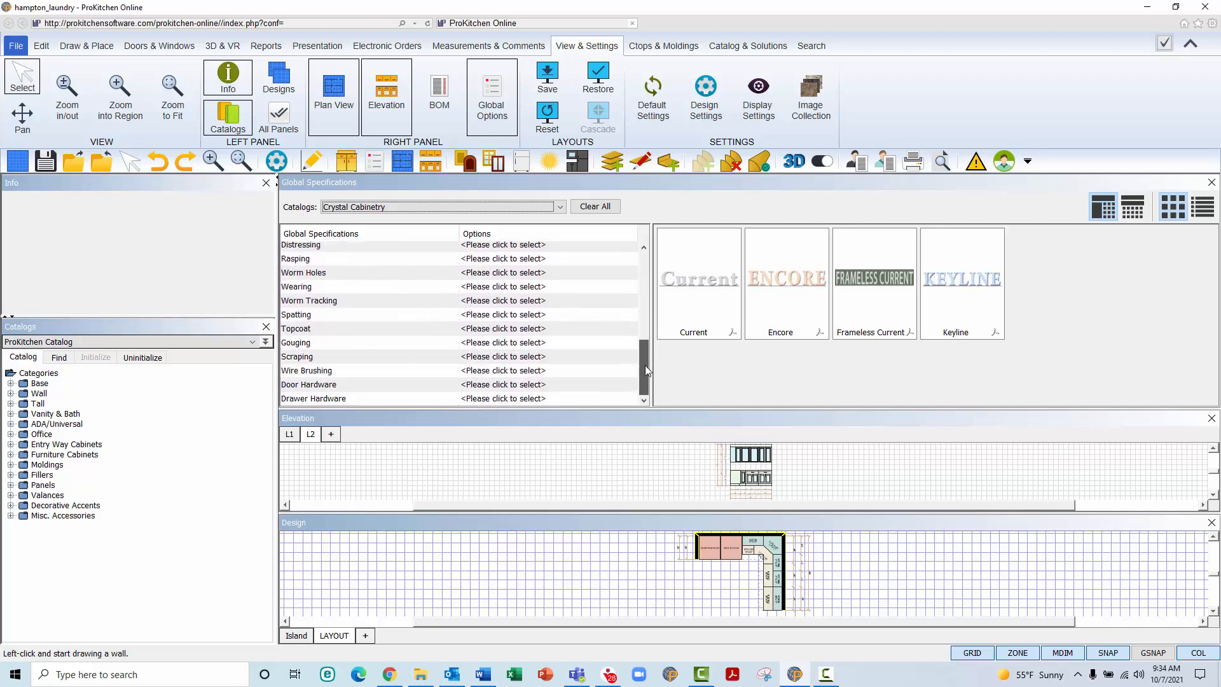
Check the Debut catalog's global specifications, and return the specifications to ProKitchen Catalog to look over its list.
{"action": "left_click", "coordinate": [559, 208]}
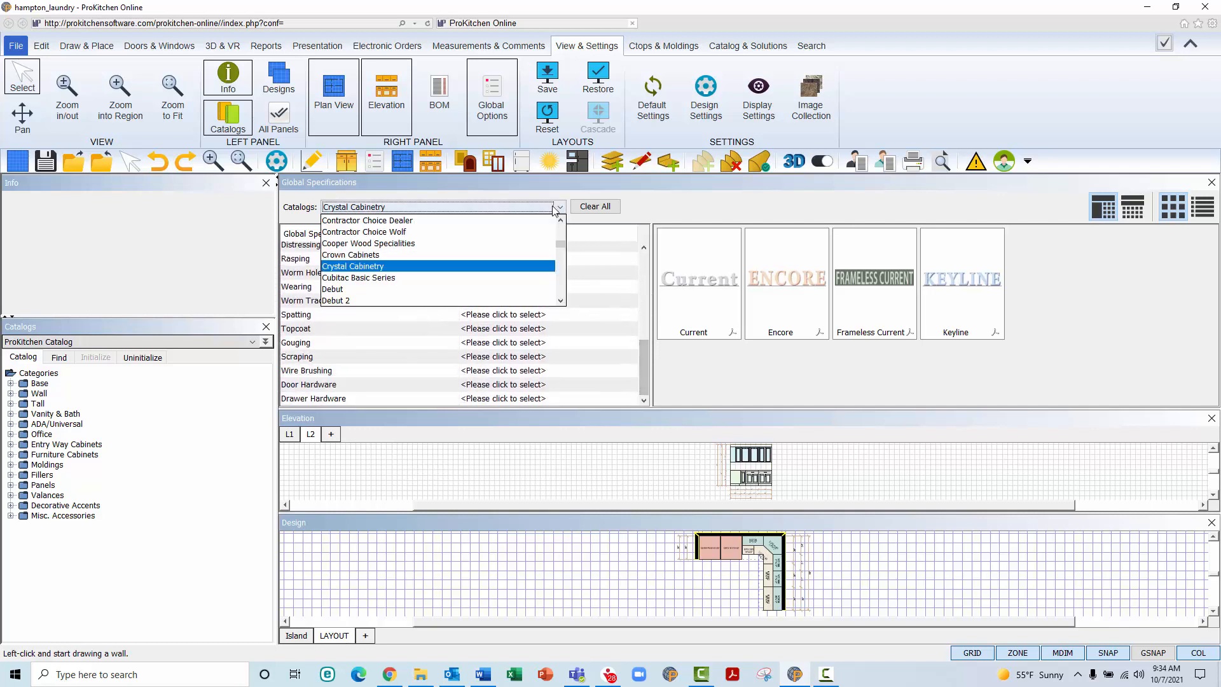
{"action": "left_click", "coordinate": [390, 282]}
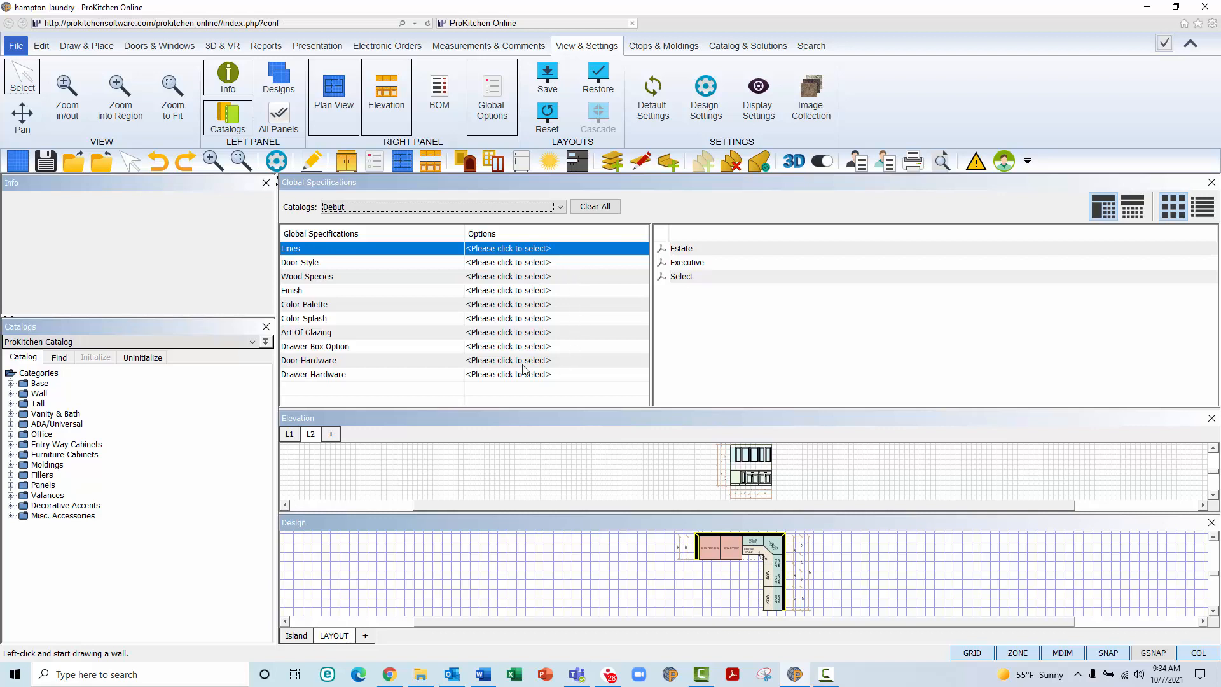
{"action": "left_click", "coordinate": [560, 208]}
{"action": "scroll", "coordinate": [463, 270], "scroll_direction": "down", "scroll_amount": 5}
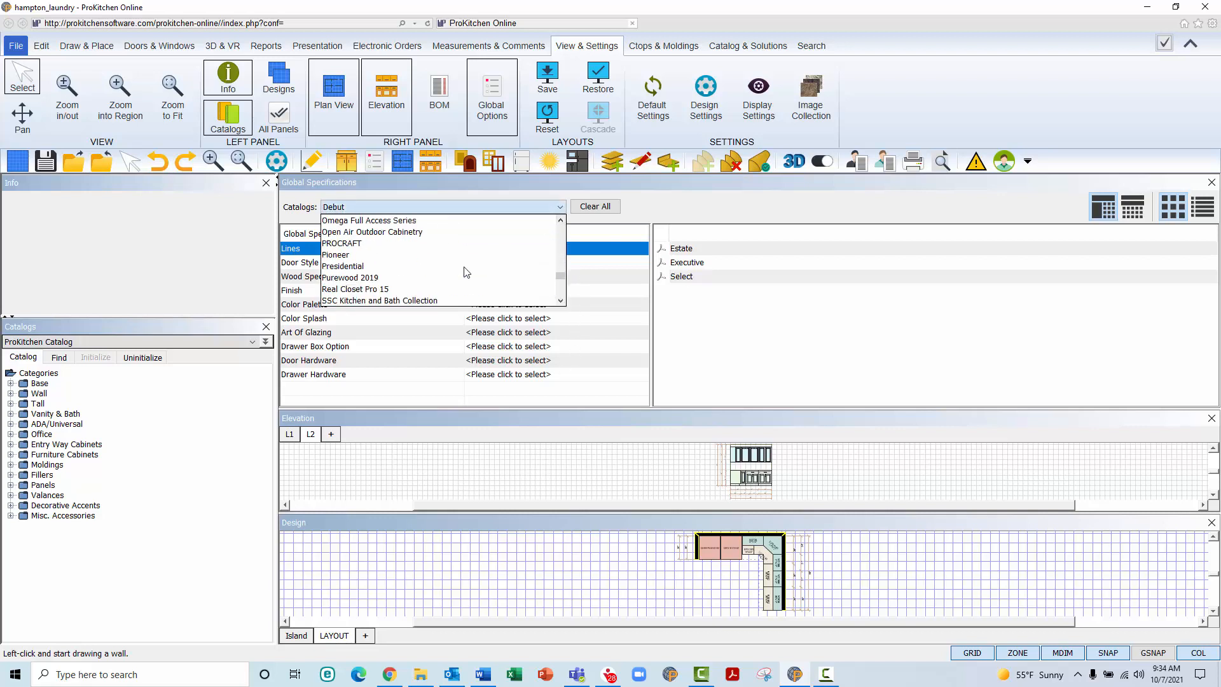
{"action": "left_click", "coordinate": [428, 293]}
{"action": "scroll", "coordinate": [428, 289], "scroll_direction": "down", "scroll_amount": 3}
{"action": "scroll", "coordinate": [425, 283], "scroll_direction": "up", "scroll_amount": 1}
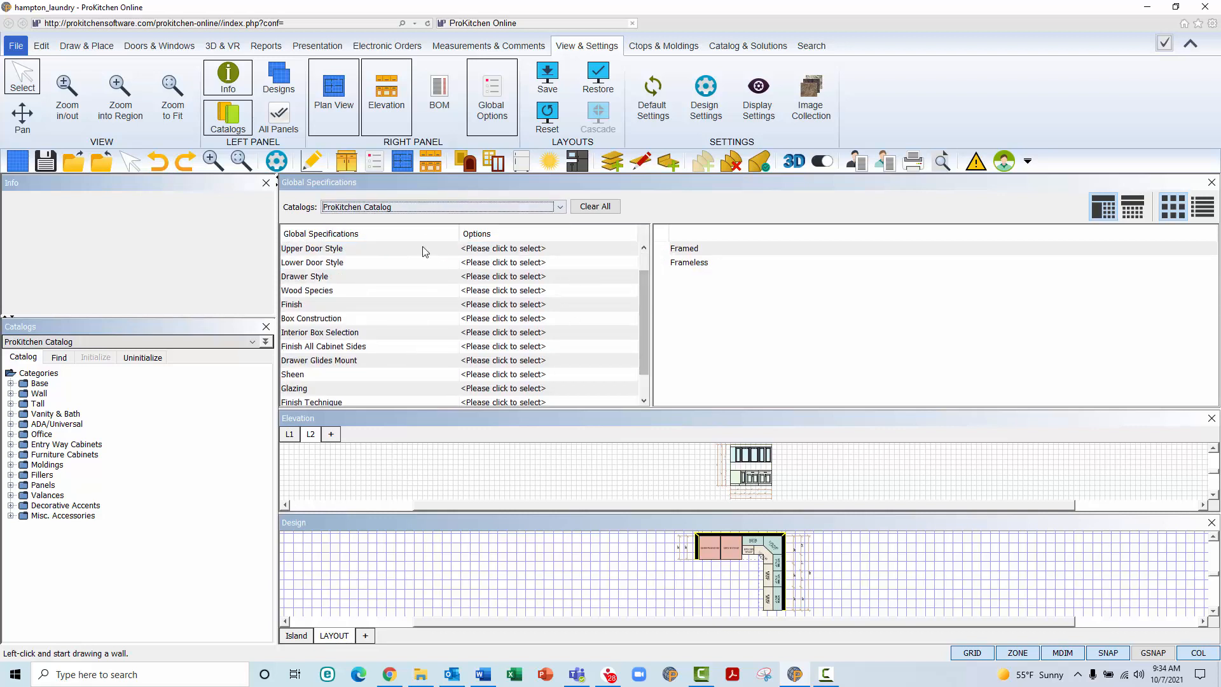
{"action": "key", "text": "F10"}
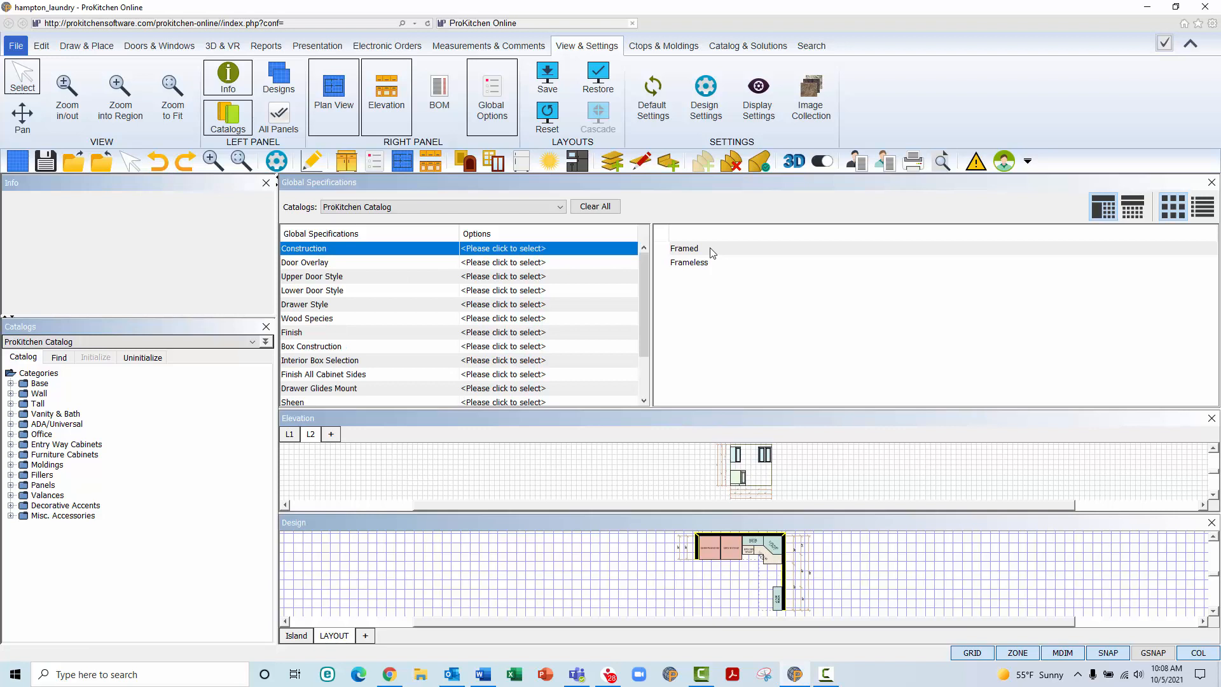
Set Construction to Framed and Door Overlay to Standard 1/2" Overlay, accepting the info of each option.
{"action": "left_click", "coordinate": [711, 248]}
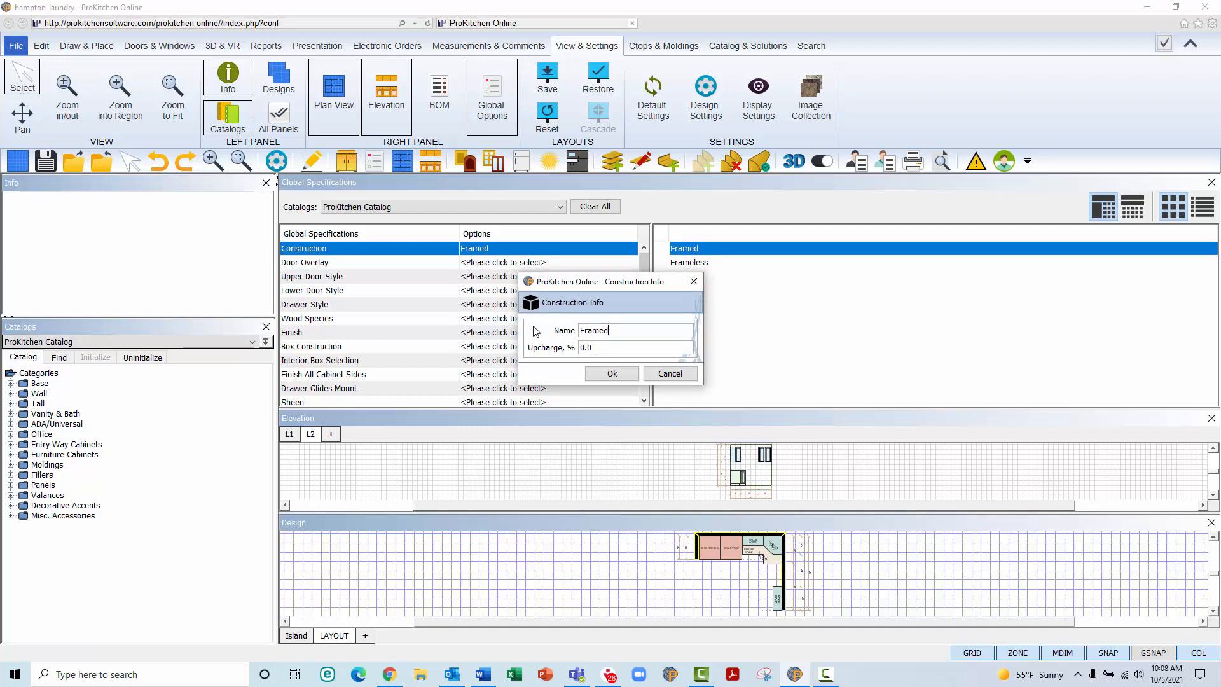
{"action": "left_click", "coordinate": [581, 348]}
{"action": "type", "text": "3"}
{"action": "key", "text": "BackSpace"}
{"action": "left_click", "coordinate": [611, 374]}
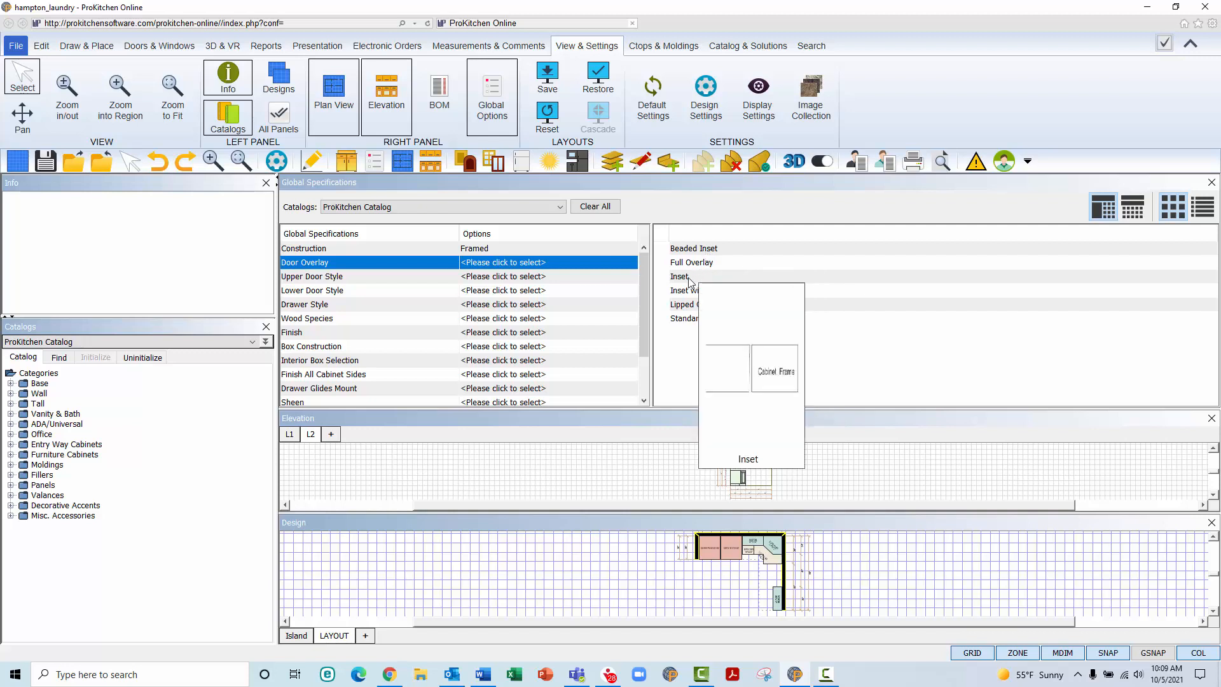
{"action": "left_click", "coordinate": [675, 319]}
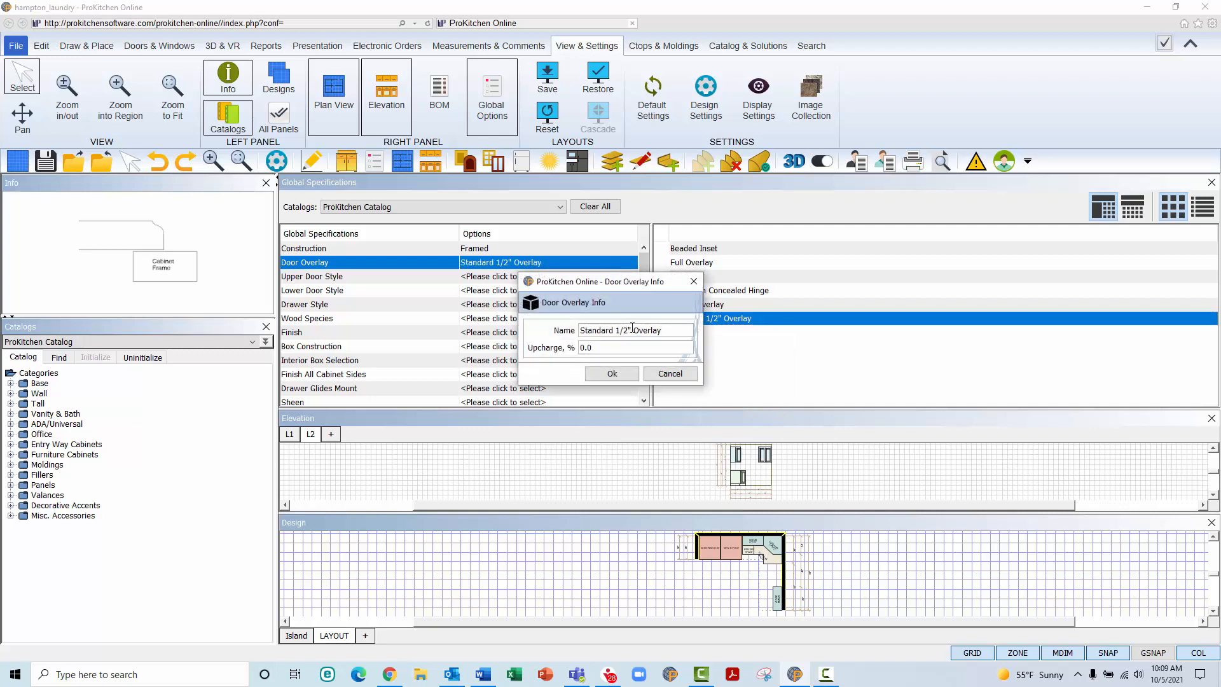
{"action": "left_click", "coordinate": [608, 376]}
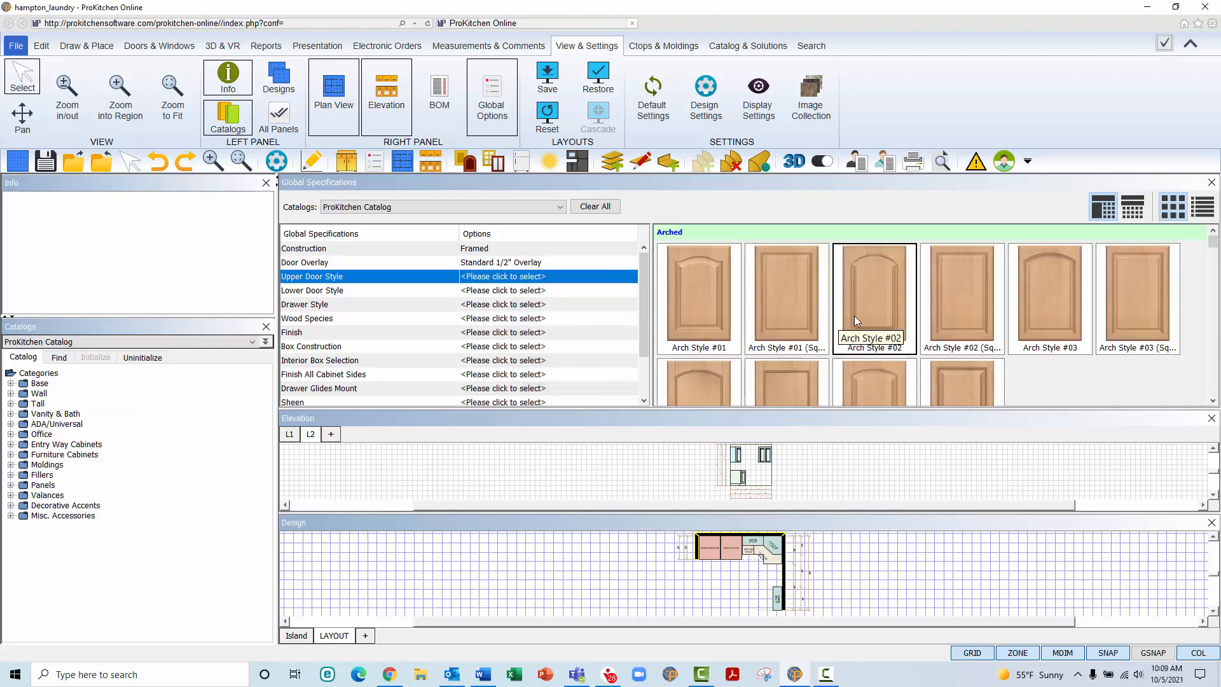
Set the upper and lower door styles to Arch Style #01 (Square Base Match) and the drawer style to Mitered Drawer #03.
{"action": "left_click", "coordinate": [771, 303]}
{"action": "left_click", "coordinate": [770, 303]}
{"action": "left_click", "coordinate": [893, 301]}
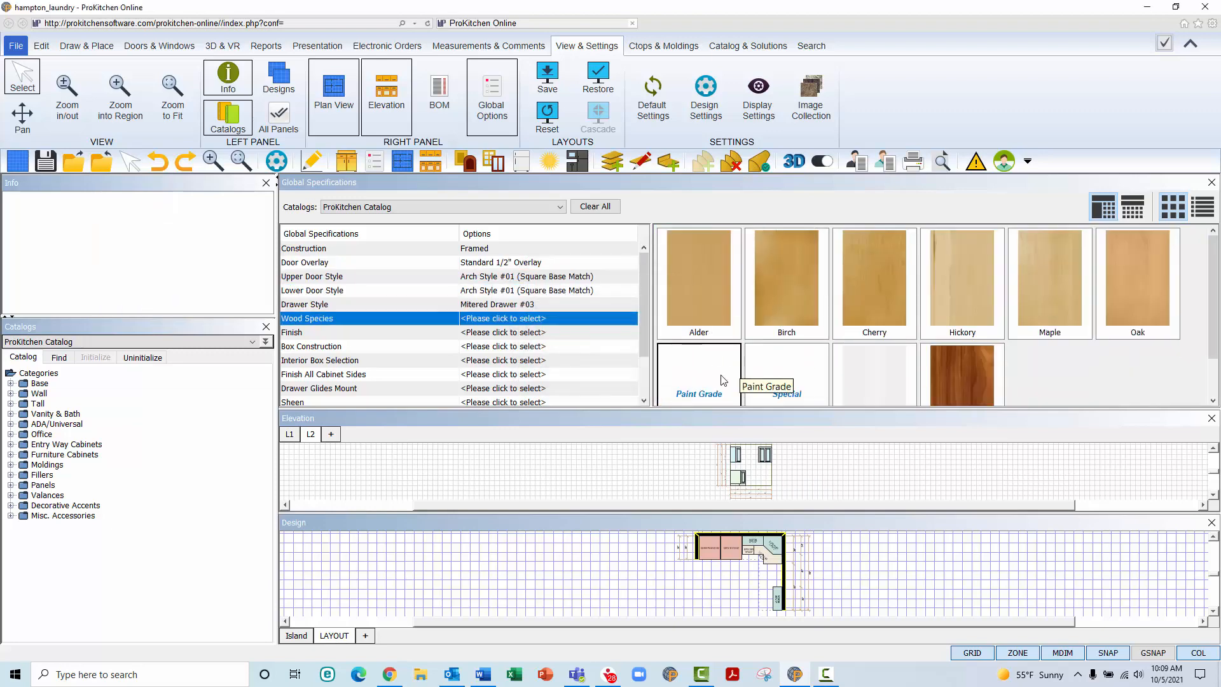
Choose Paint Grade wood, High Reflective White (SW 7757) finish, All Plywood (APC) box, finished sides, Undermount glides, Glossy sheen, no glazing and no finish technique.
{"action": "left_click", "coordinate": [721, 377]}
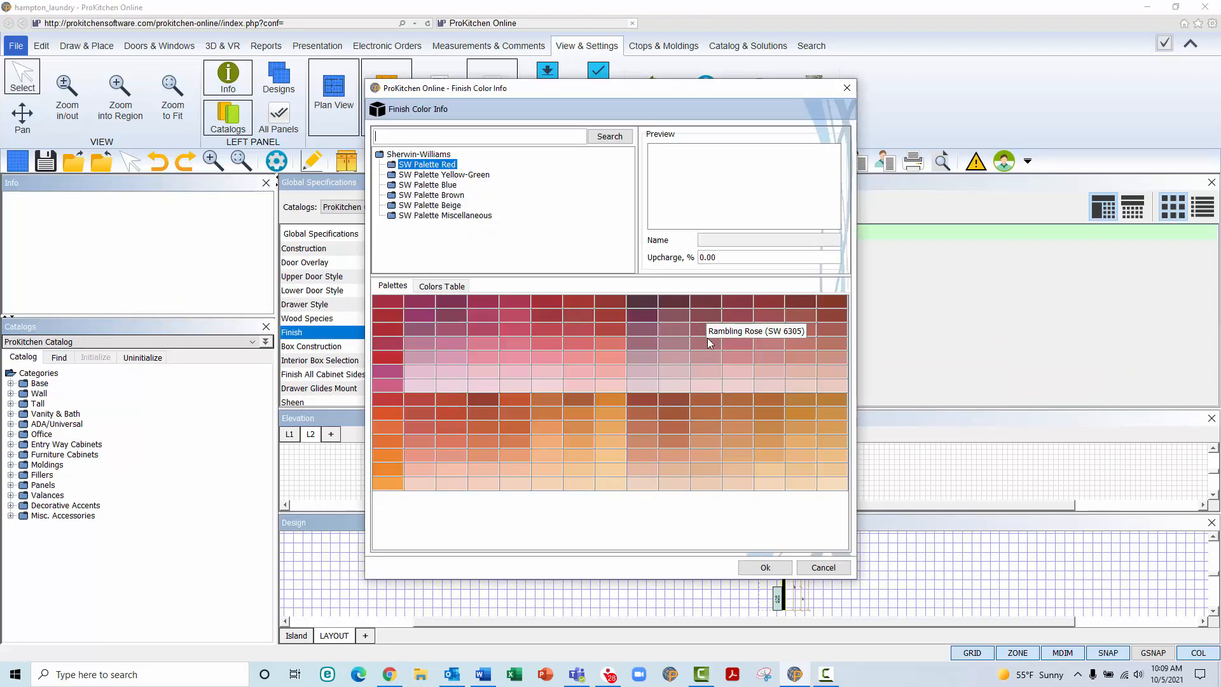
{"action": "left_click", "coordinate": [430, 205]}
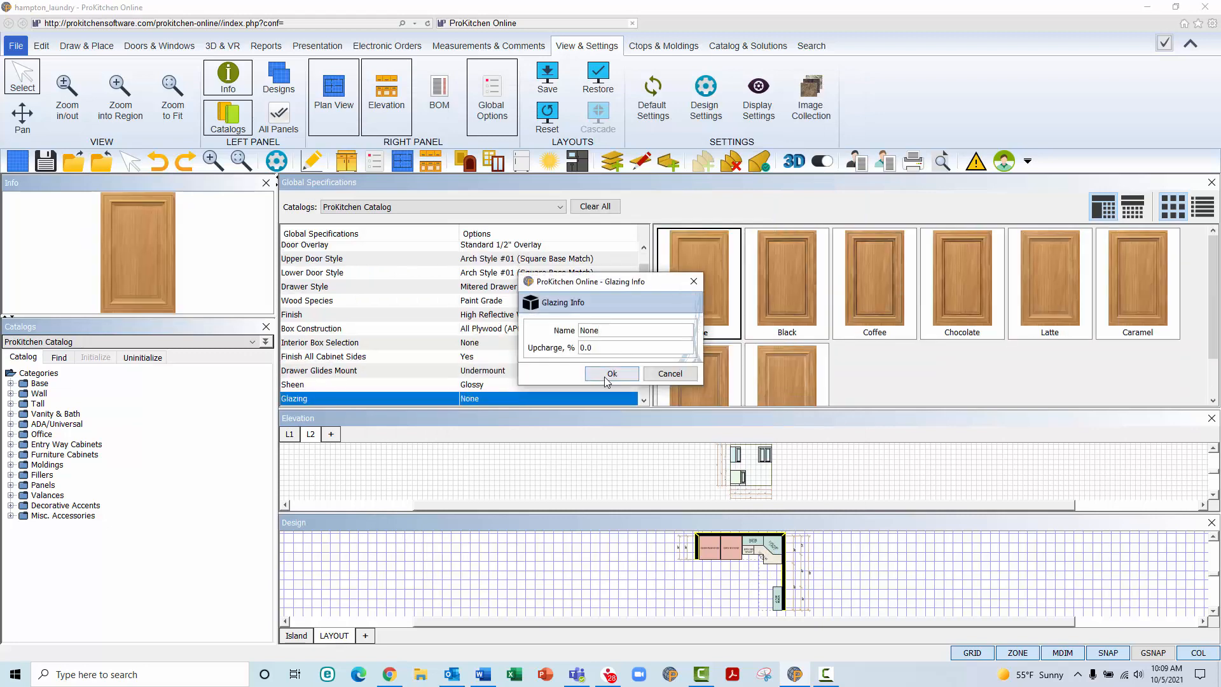
{"action": "left_click", "coordinate": [604, 377]}
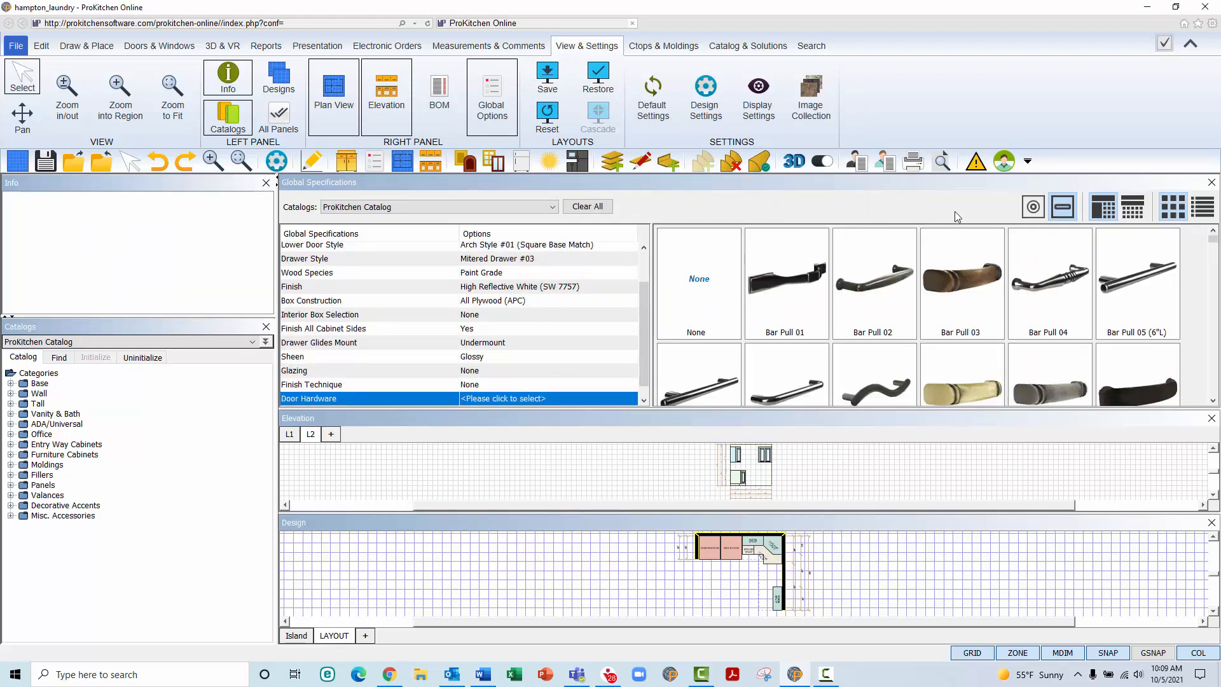
Compare the knob and pull choices, and set both door and drawer hardware to Bar Pull 05 (6"L).
{"action": "left_click", "coordinate": [1032, 208]}
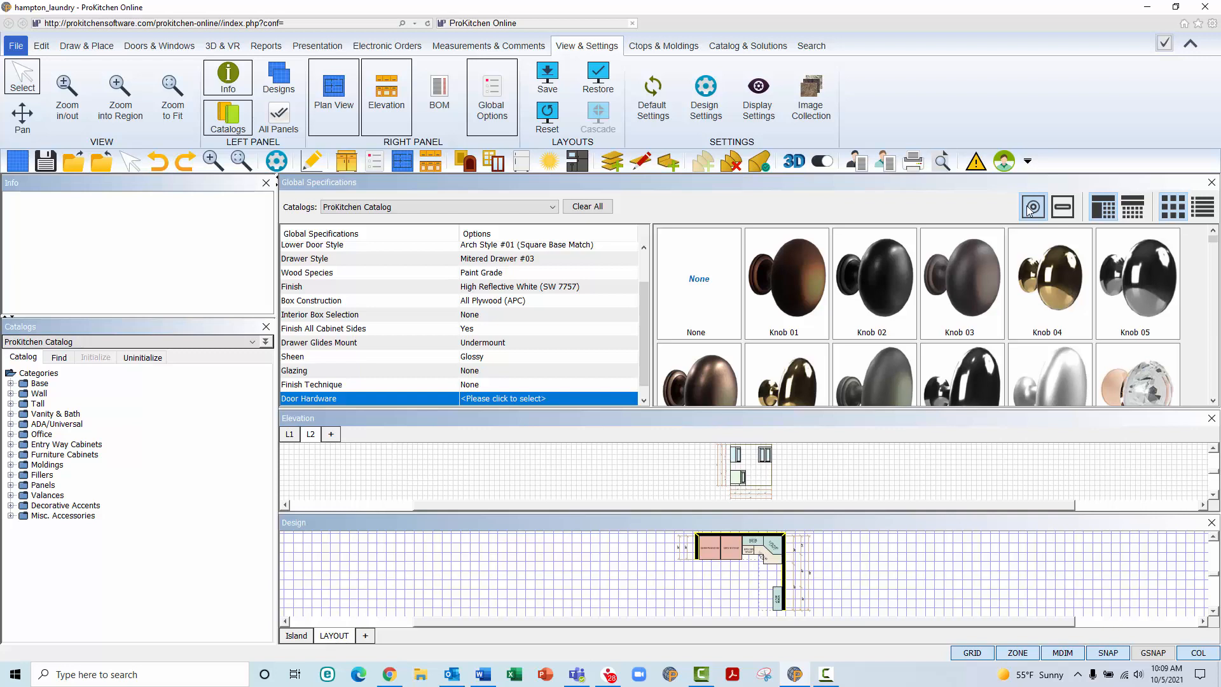
{"action": "left_click", "coordinate": [1060, 209]}
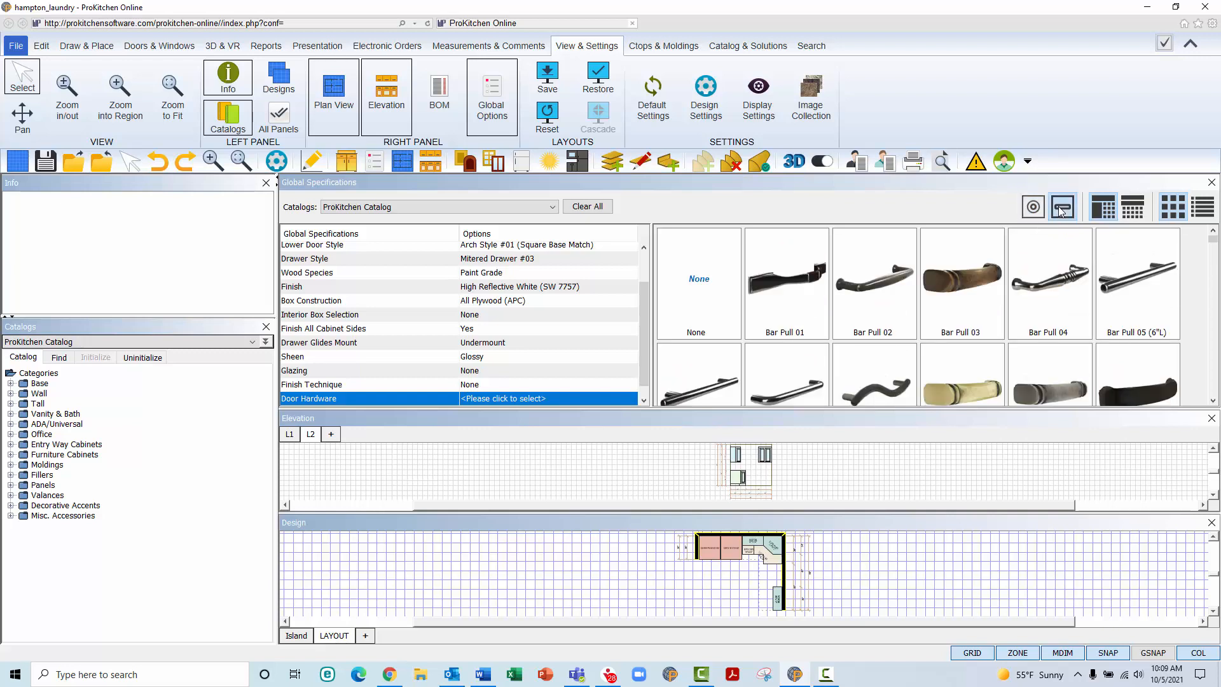
{"action": "left_click", "coordinate": [1113, 254]}
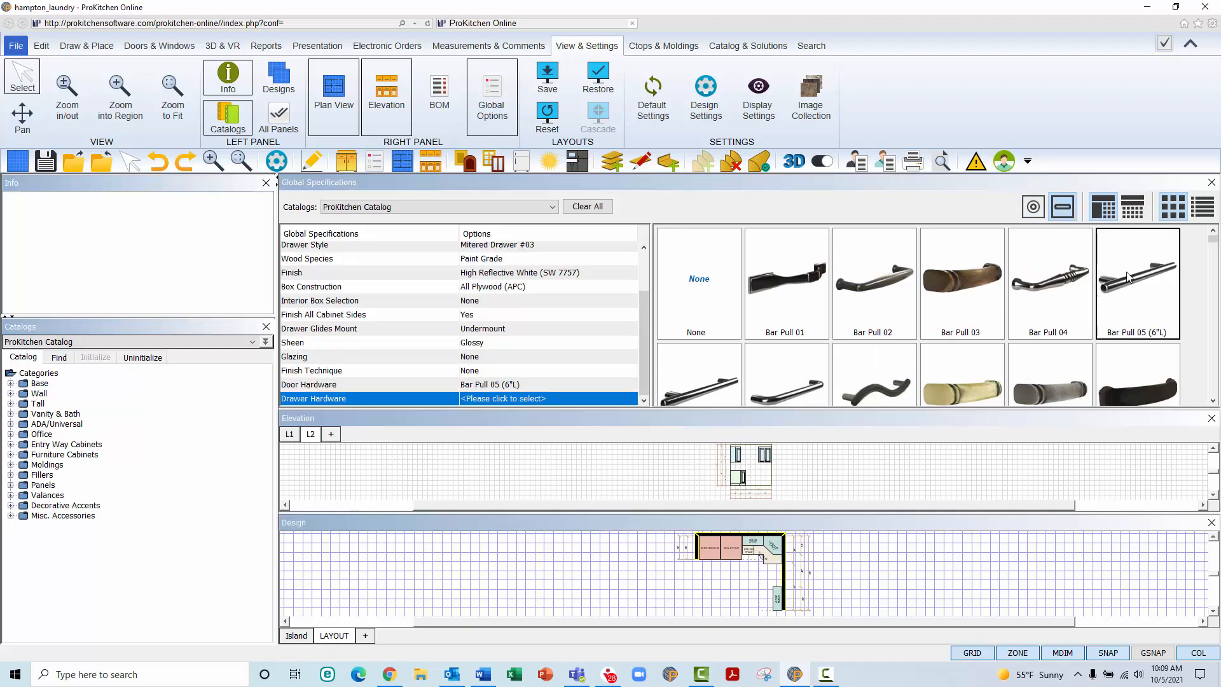
{"action": "left_click", "coordinate": [1127, 277]}
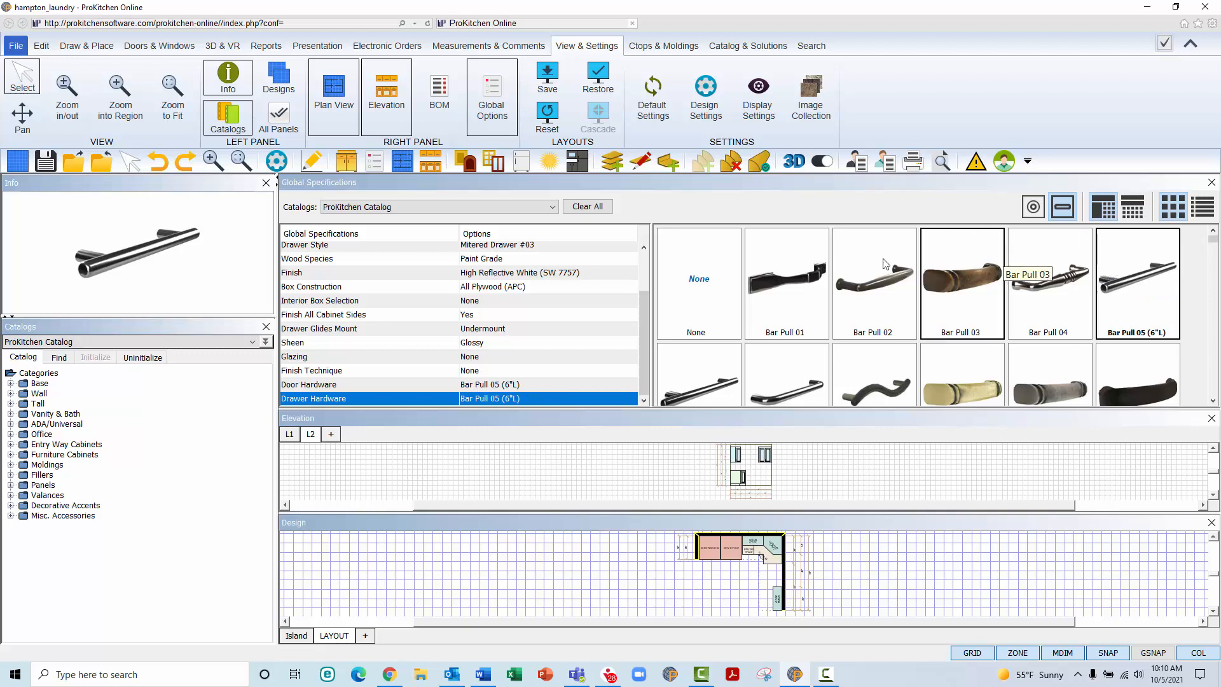
Review the completed ProKitchen Catalog specifications from construction to drawer hardware and close the global specifications.
{"action": "scroll", "coordinate": [544, 314], "scroll_direction": "up", "scroll_amount": 1}
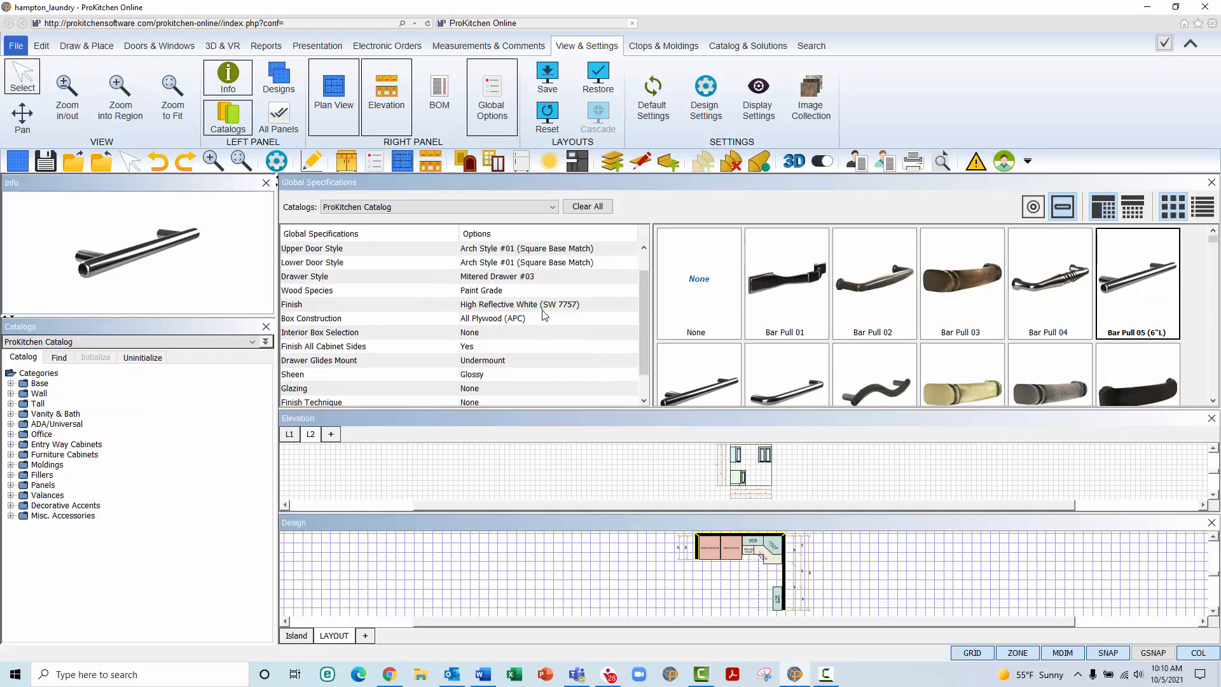
{"action": "scroll", "coordinate": [544, 314], "scroll_direction": "up", "scroll_amount": 1}
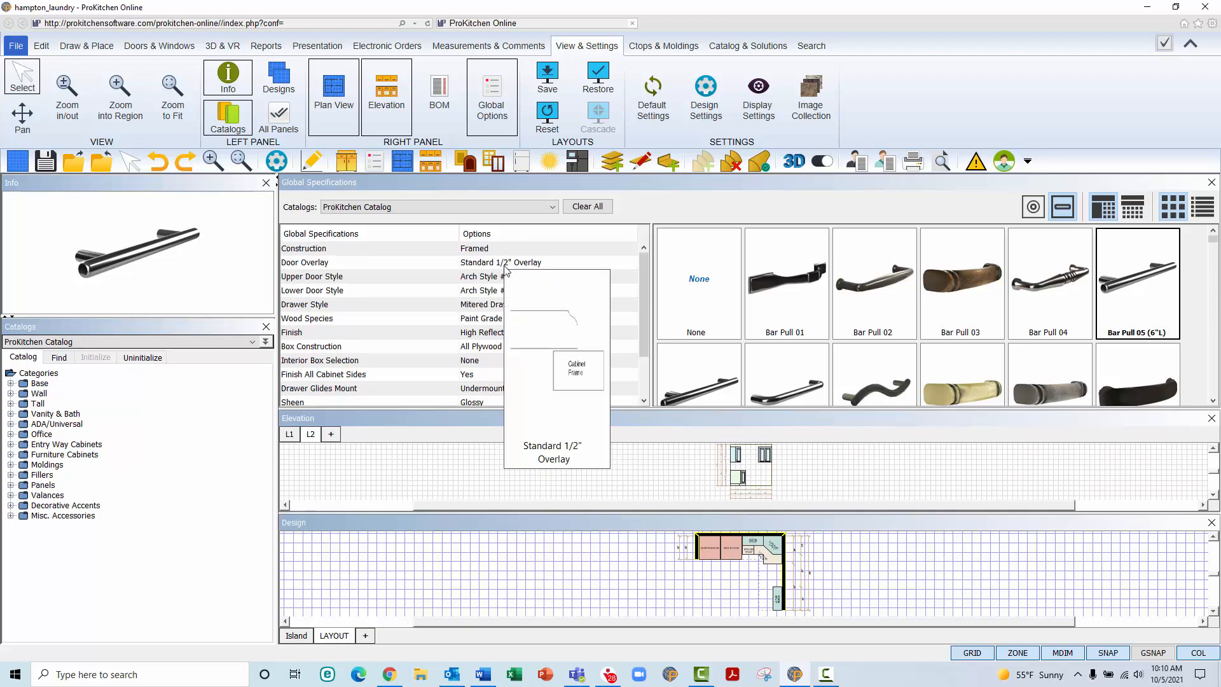
{"action": "scroll", "coordinate": [503, 384], "scroll_direction": "down", "scroll_amount": 2}
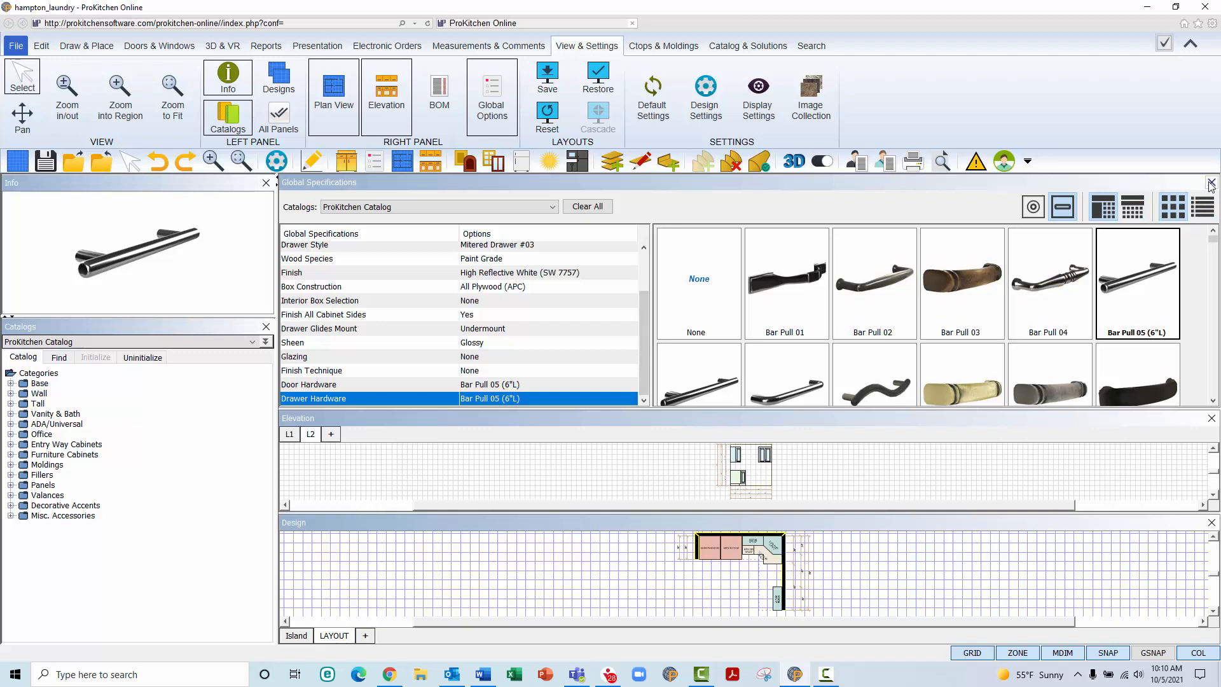
{"action": "left_click", "coordinate": [487, 99]}
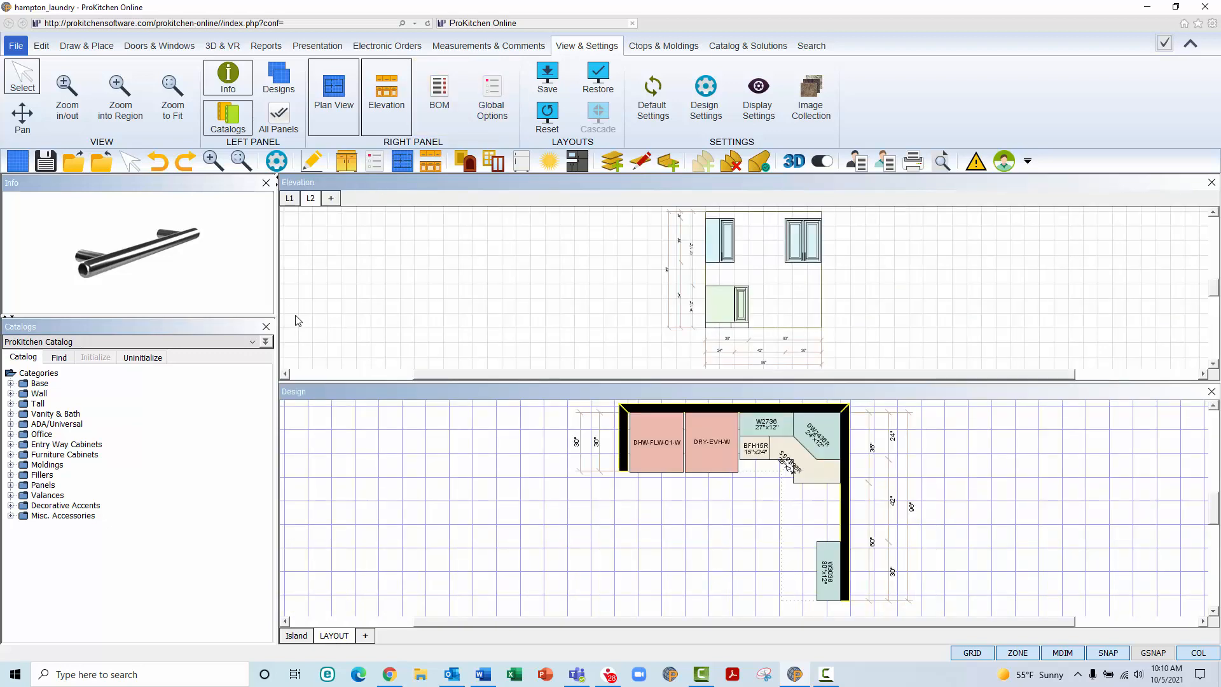
Place a B30-RO cabinet from the Base Cabinets with Rollout category on the long side wall, directly beside the corner base cabinet.
{"action": "left_click", "coordinate": [10, 384]}
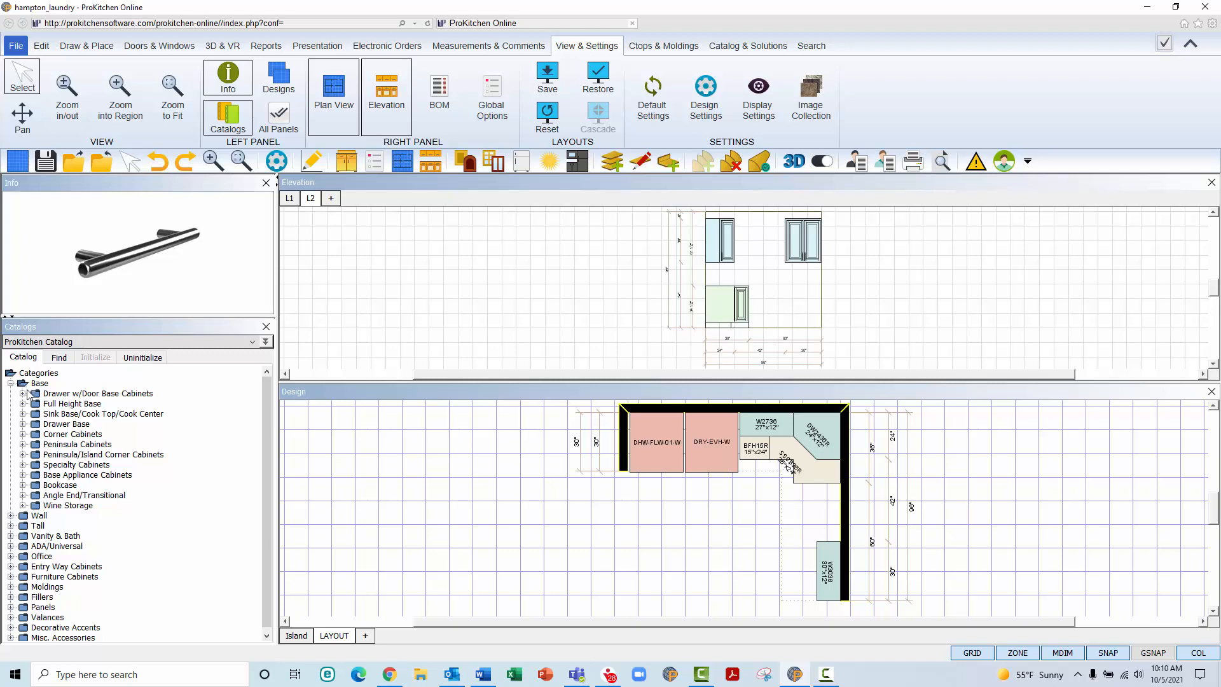
{"action": "left_click", "coordinate": [22, 393]}
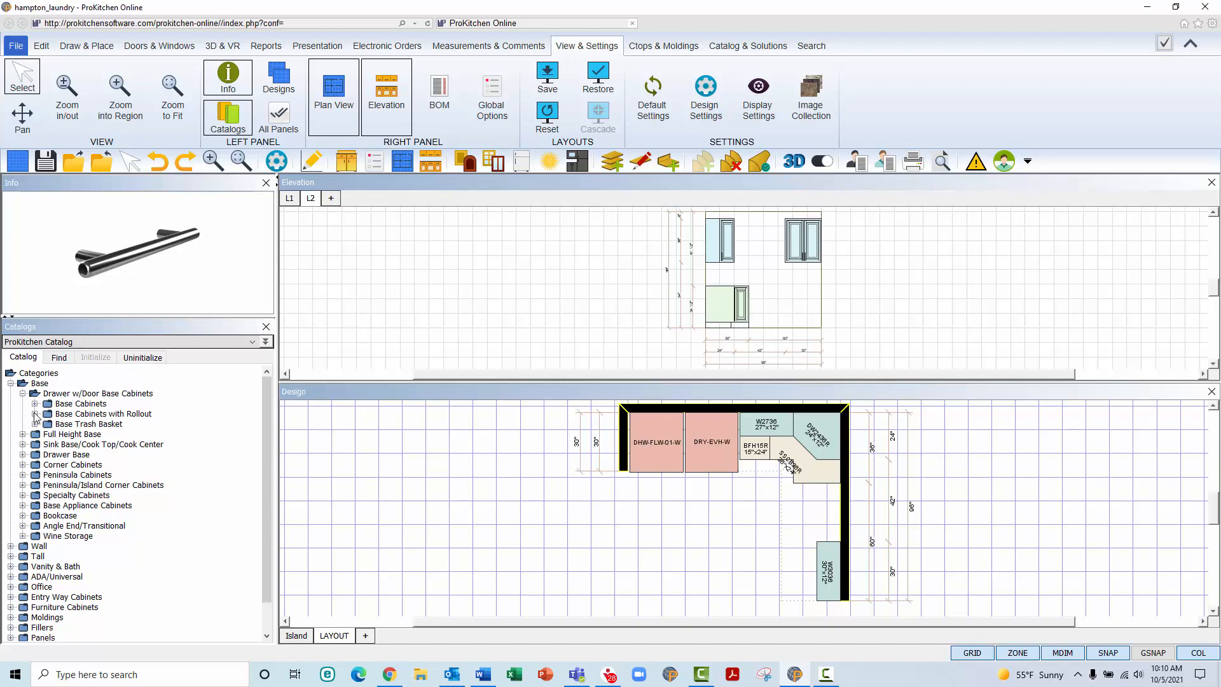
{"action": "left_click", "coordinate": [35, 414]}
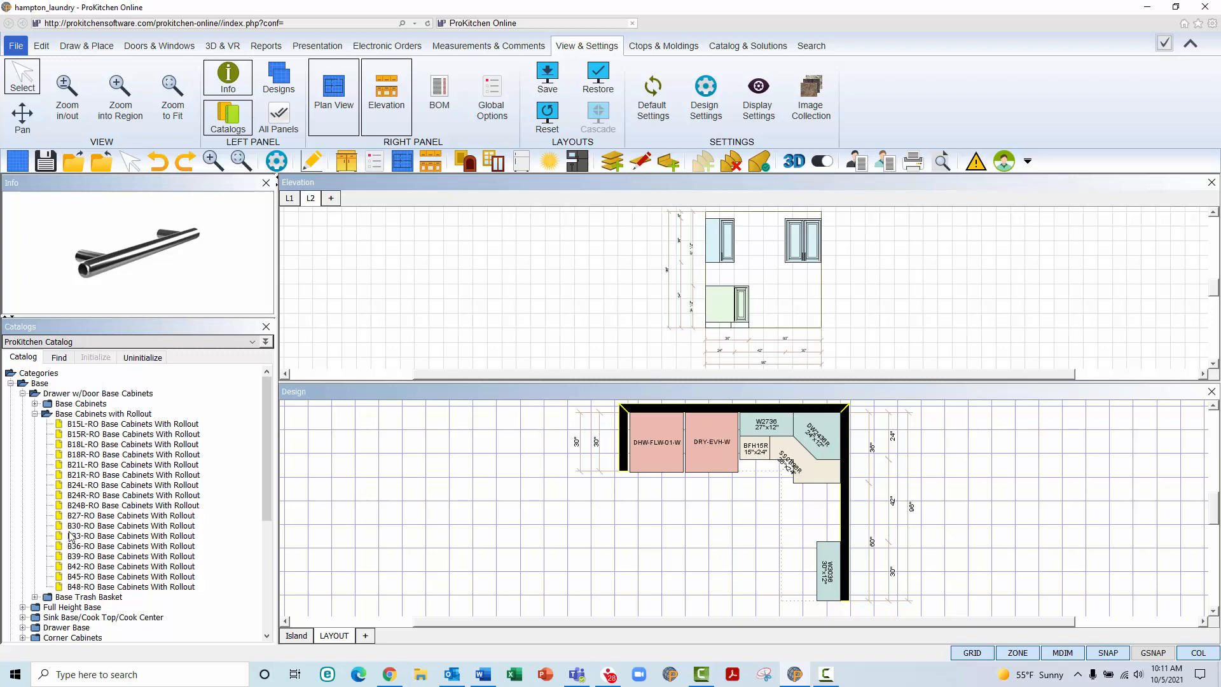
{"action": "left_click", "coordinate": [95, 526]}
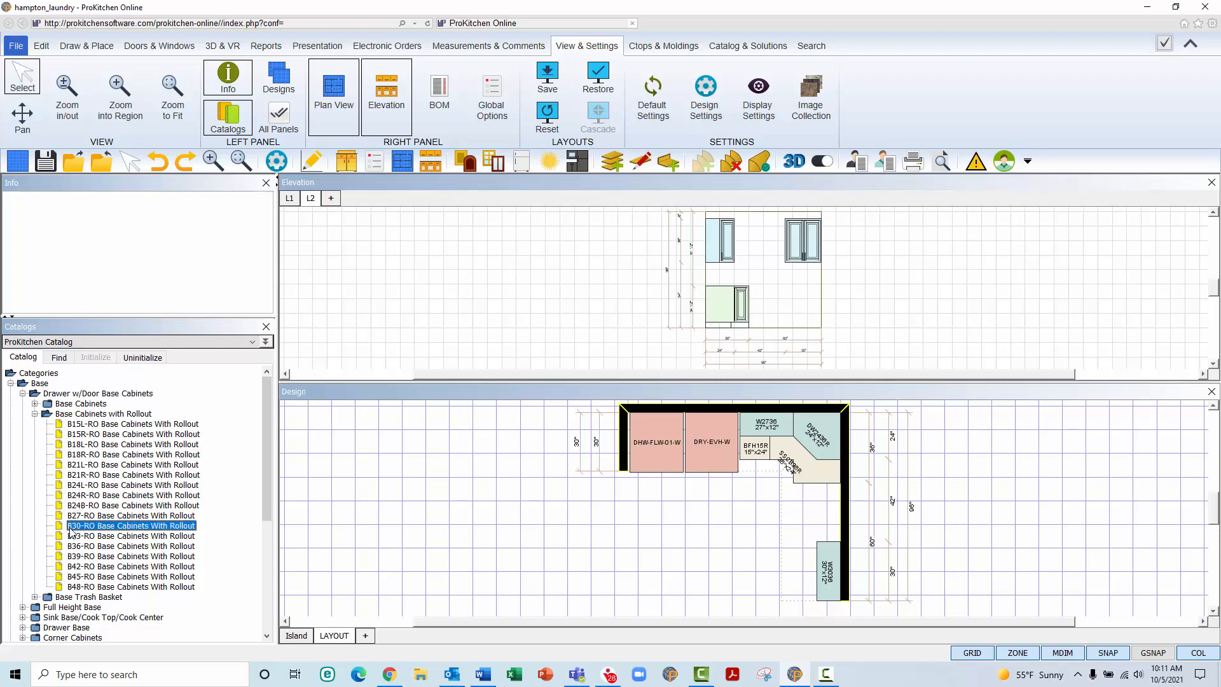
{"action": "left_click_drag", "start_coordinate": [71, 531], "coordinate": [819, 508]}
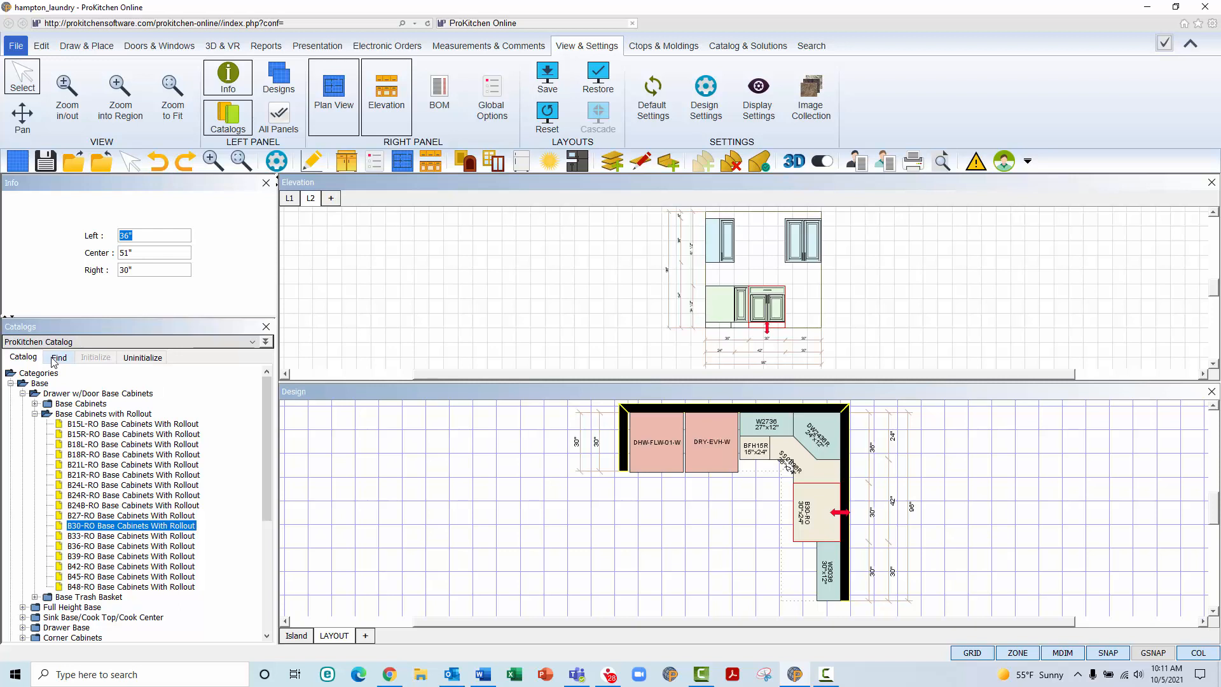
Search the ProKitchen Catalog for b30-r and place a second B30-RO rollout cabinet beside the first, at the end of the wall.
{"action": "left_click", "coordinate": [55, 361]}
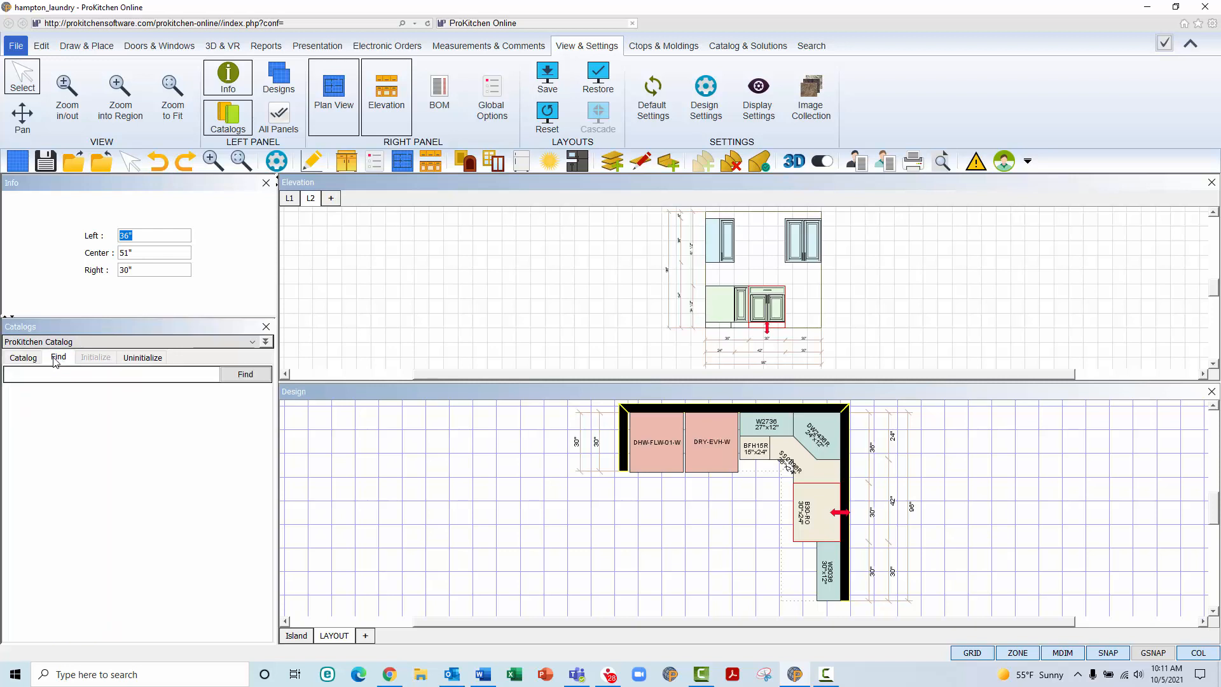
{"action": "left_click", "coordinate": [58, 374]}
{"action": "type", "text": "b3"}
{"action": "key", "text": "Return"}
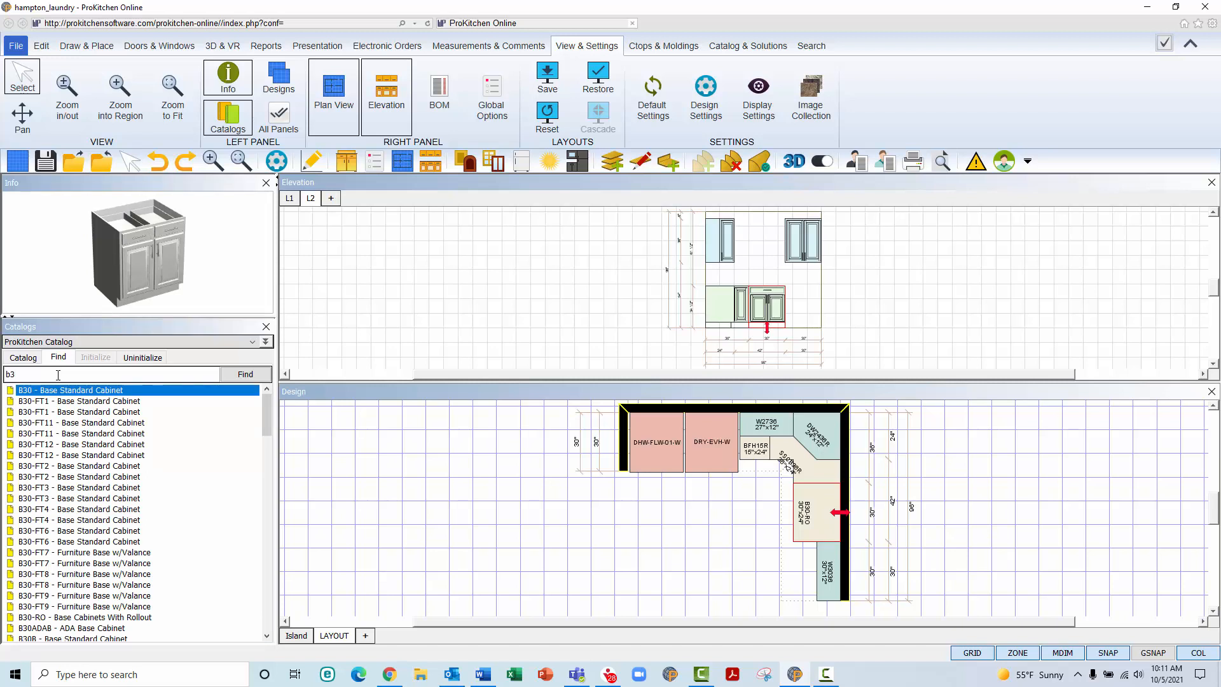
{"action": "type", "text": "0-"}
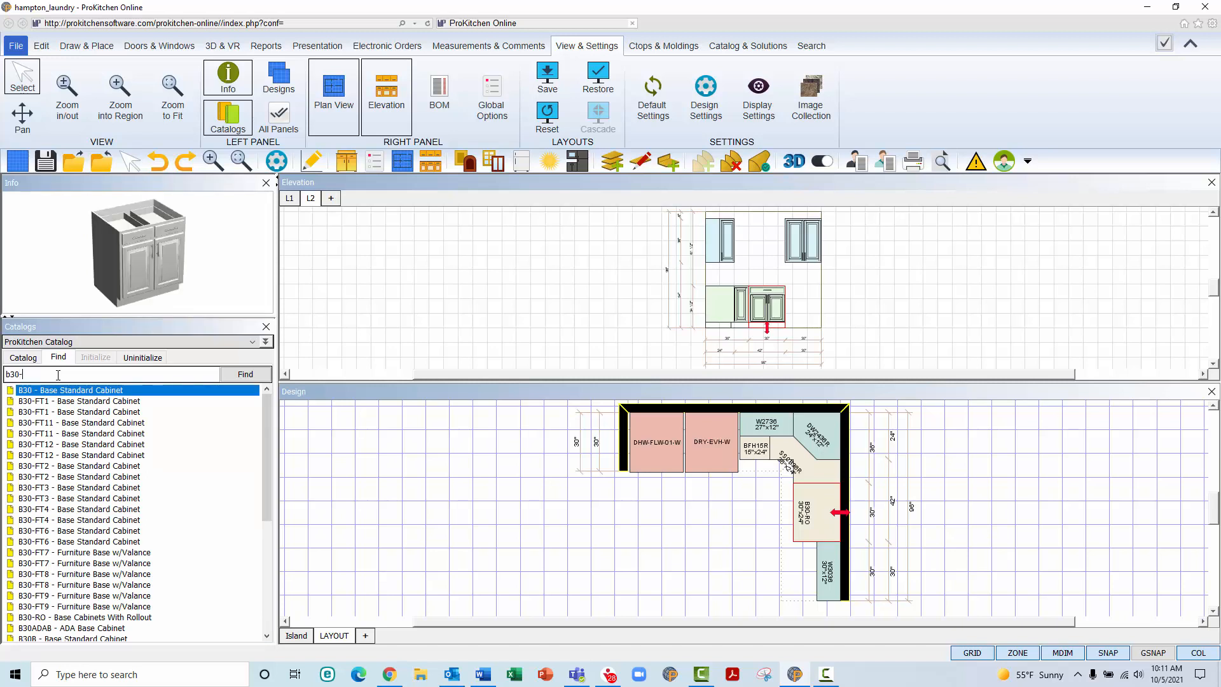
{"action": "key", "text": "Return"}
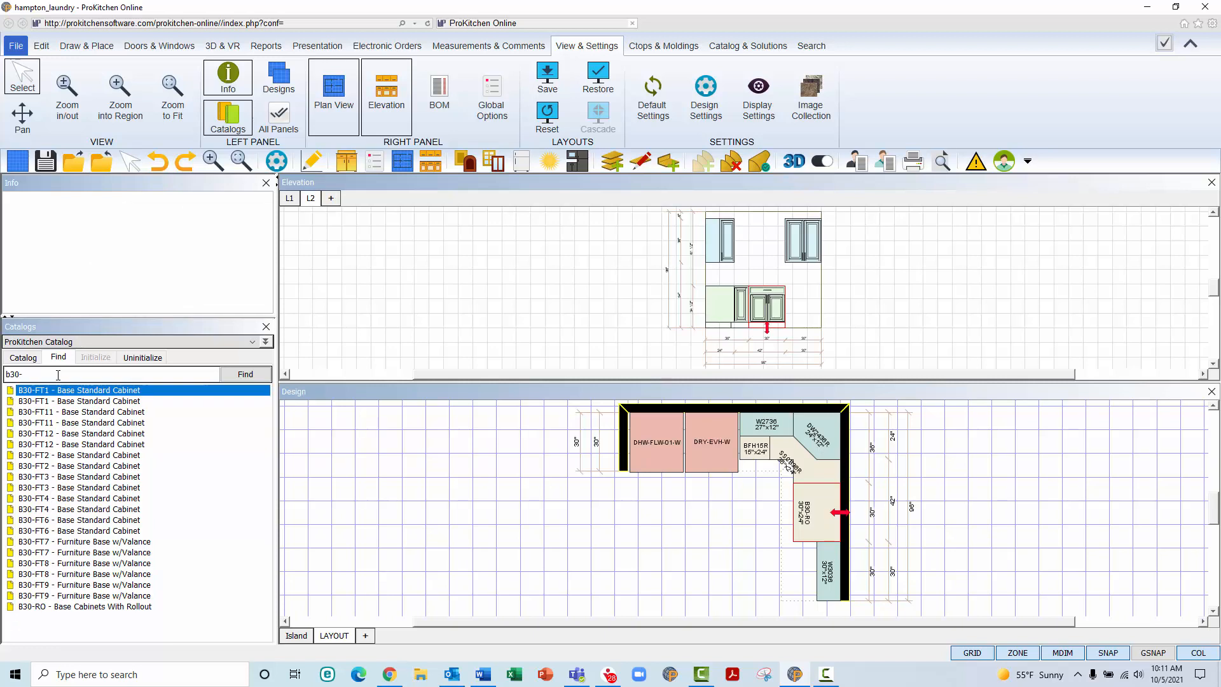
{"action": "type", "text": "-r"}
{"action": "key", "text": "Return"}
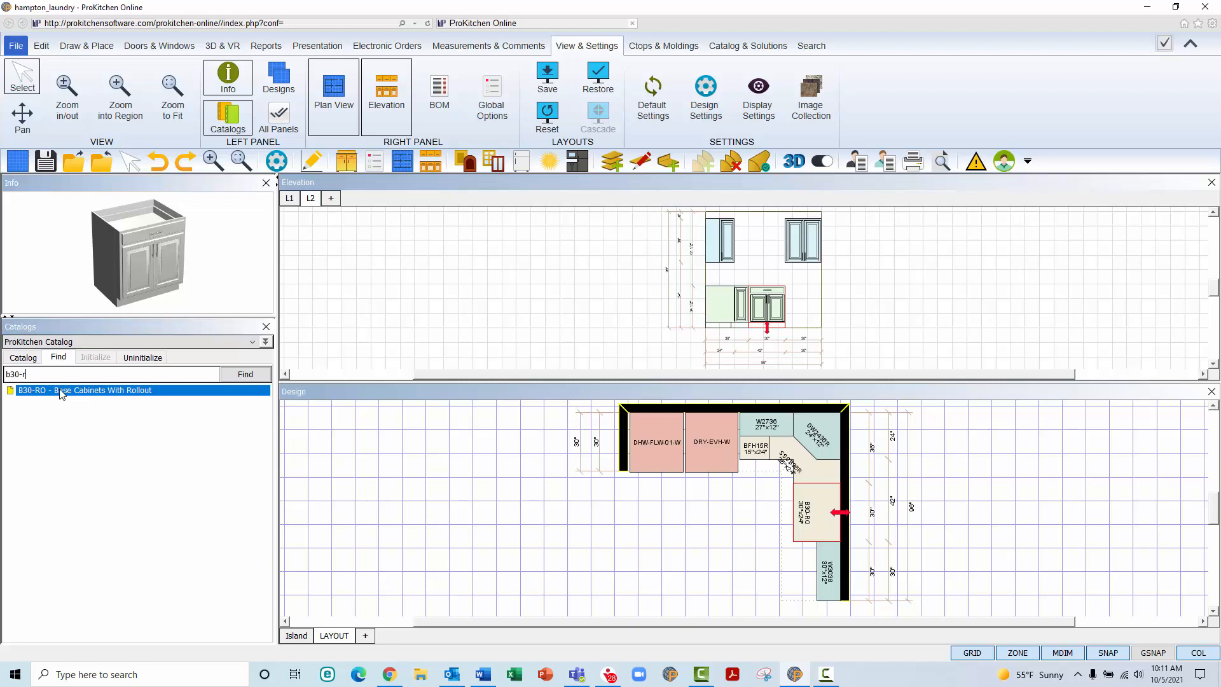
{"action": "left_click_drag", "start_coordinate": [62, 392], "coordinate": [803, 563]}
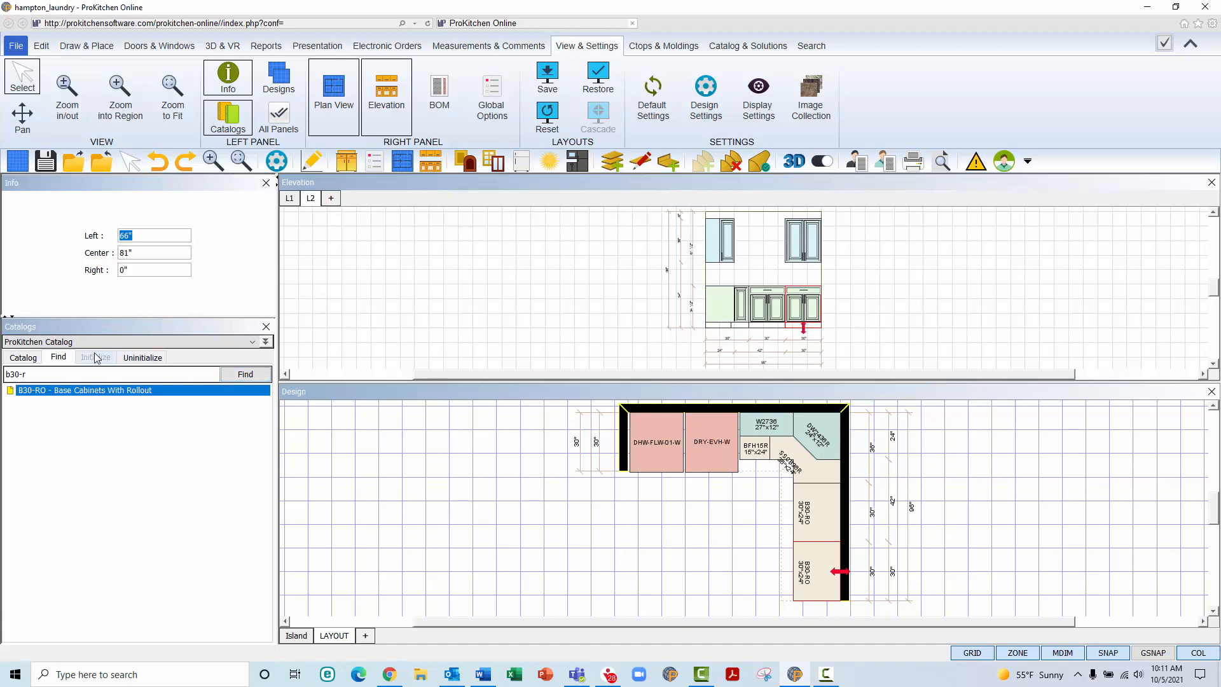
Uninitialize ProKitchen Catalog 2 so that it is removed from the initialized catalogs.
{"action": "left_click", "coordinate": [137, 359]}
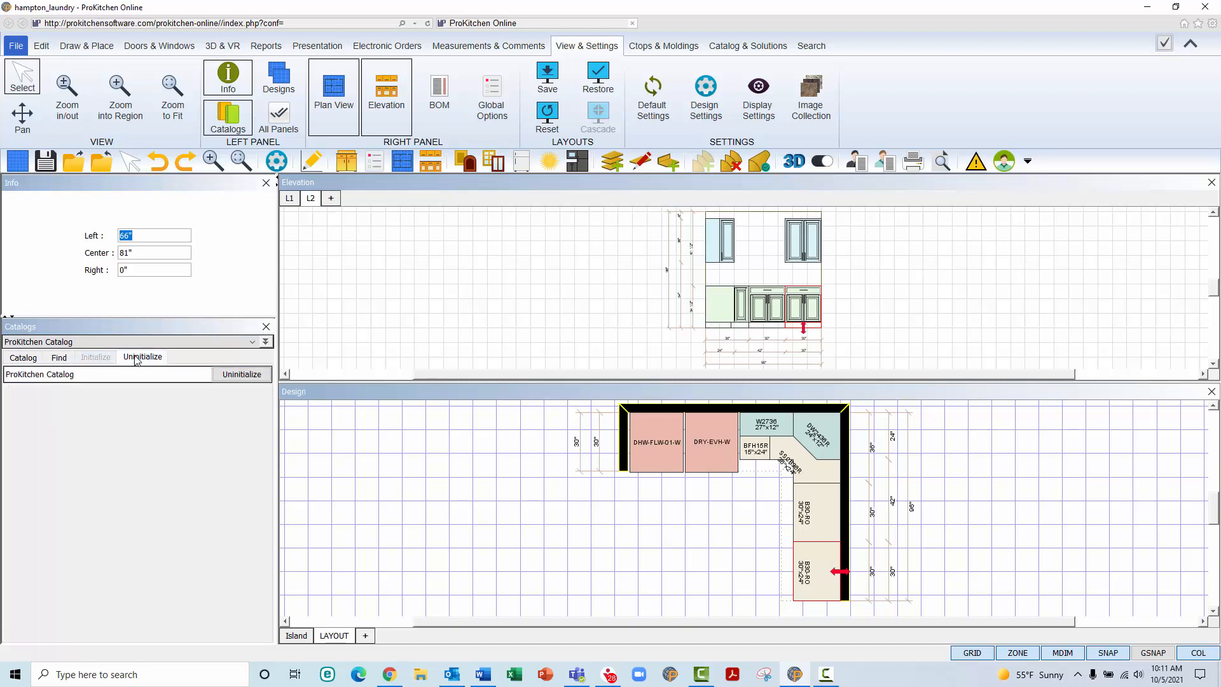
{"action": "left_click", "coordinate": [159, 342]}
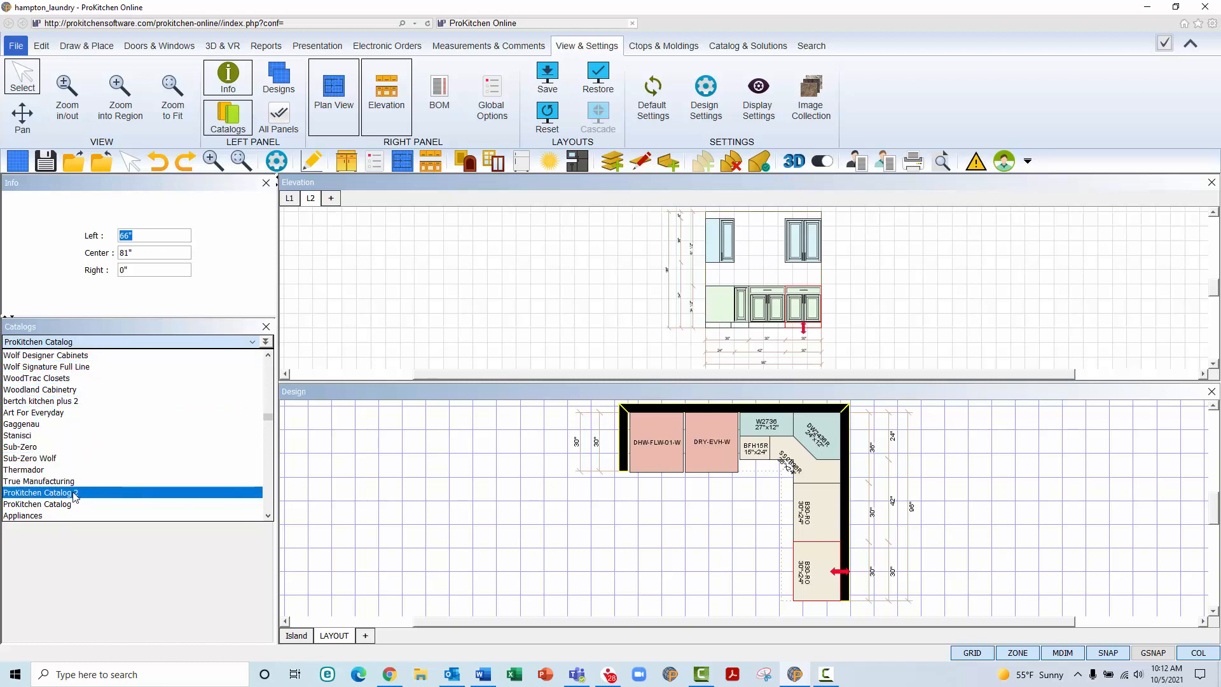
{"action": "scroll", "coordinate": [74, 496], "scroll_direction": "up", "scroll_amount": 5}
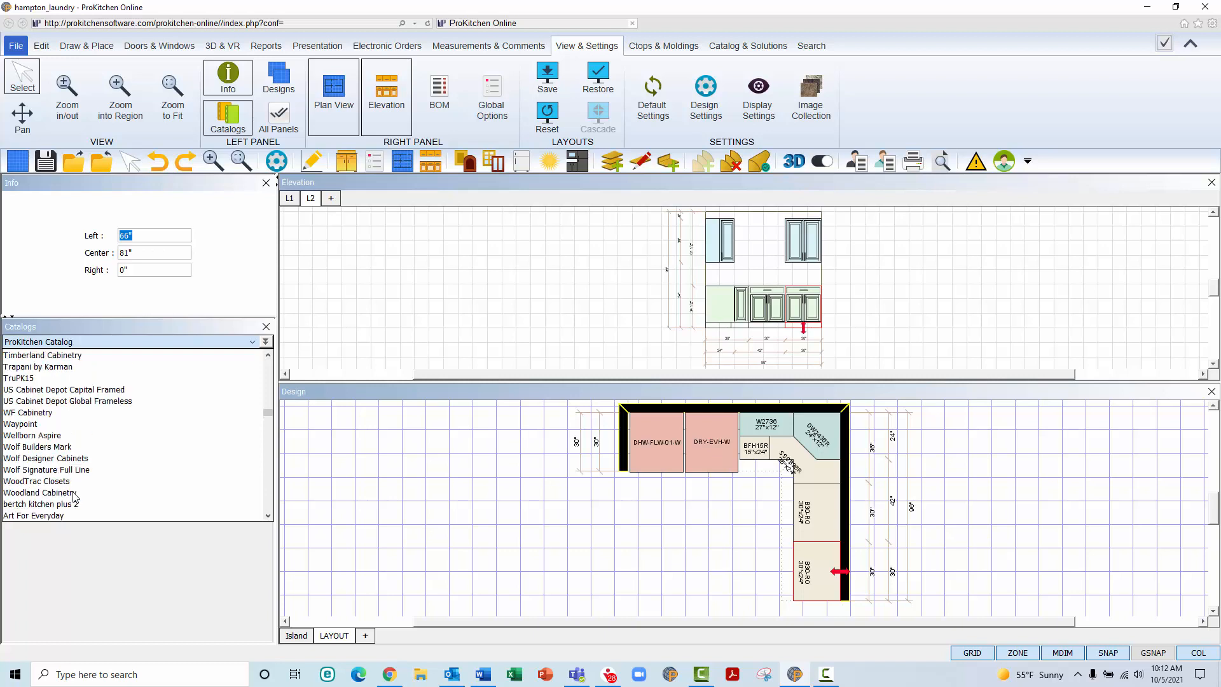
{"action": "scroll", "coordinate": [74, 496], "scroll_direction": "down", "scroll_amount": 5}
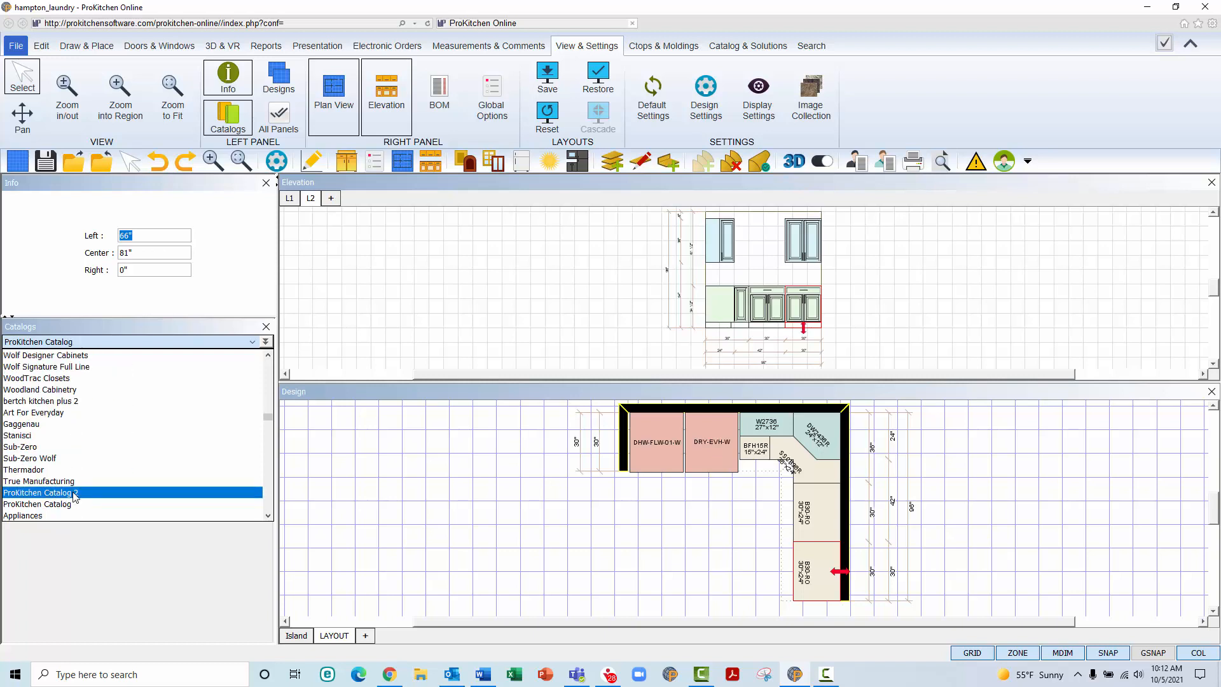
{"action": "left_click", "coordinate": [74, 493]}
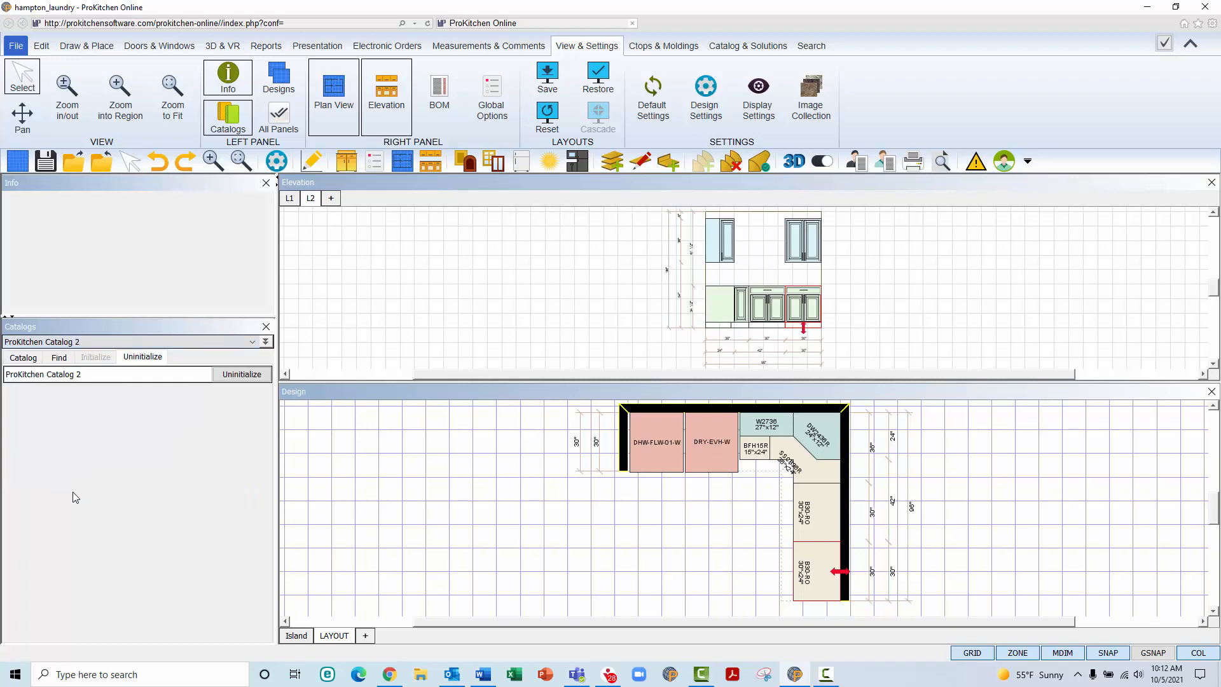
{"action": "left_click", "coordinate": [247, 375]}
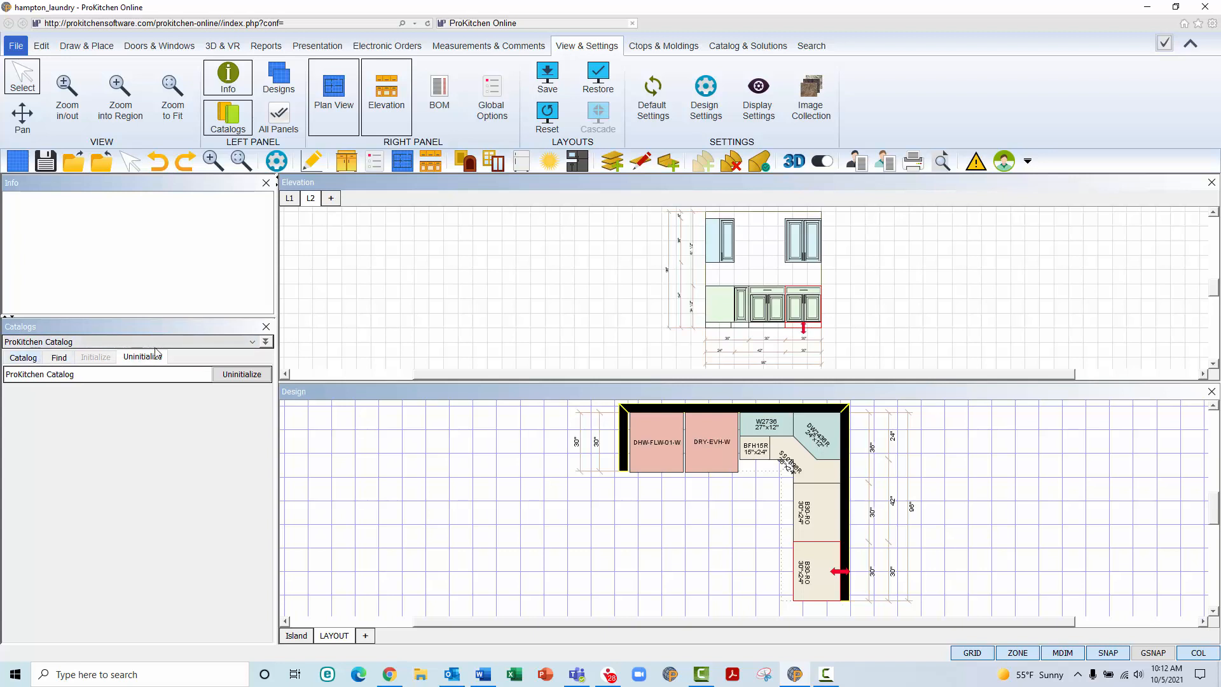
Select the Danver catalog, start uninstalling catalogs, and save the current design when asked.
{"action": "left_click", "coordinate": [736, 48]}
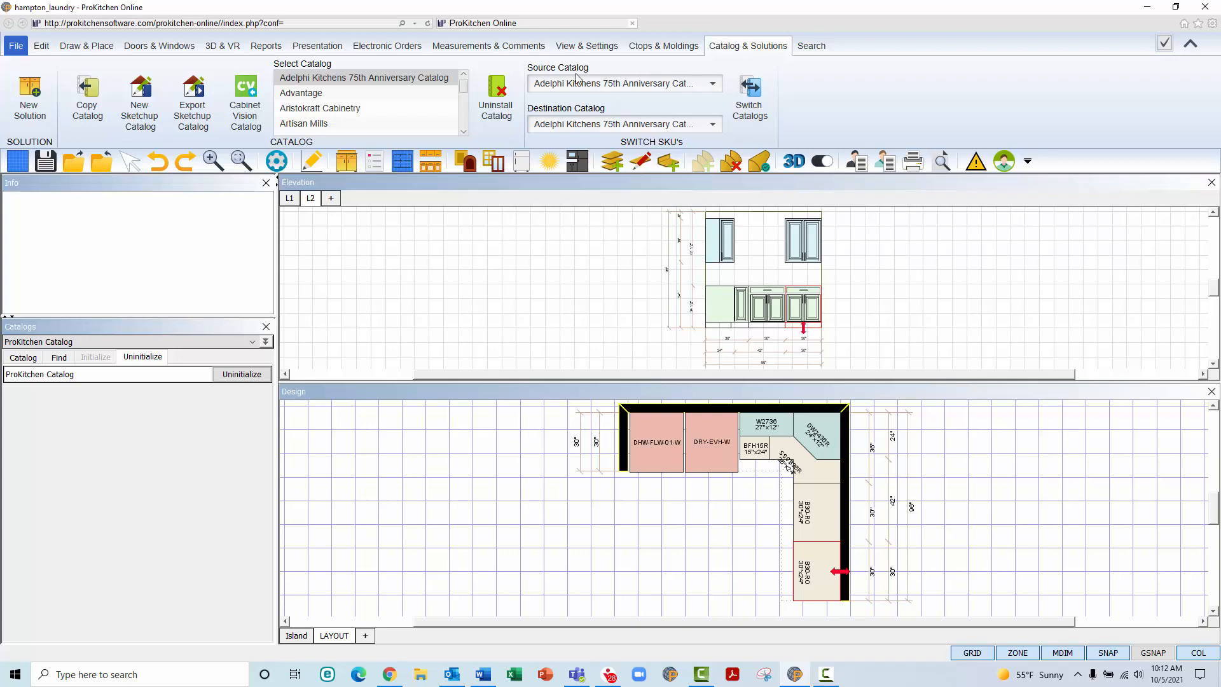
{"action": "scroll", "coordinate": [410, 88], "scroll_direction": "down", "scroll_amount": 5}
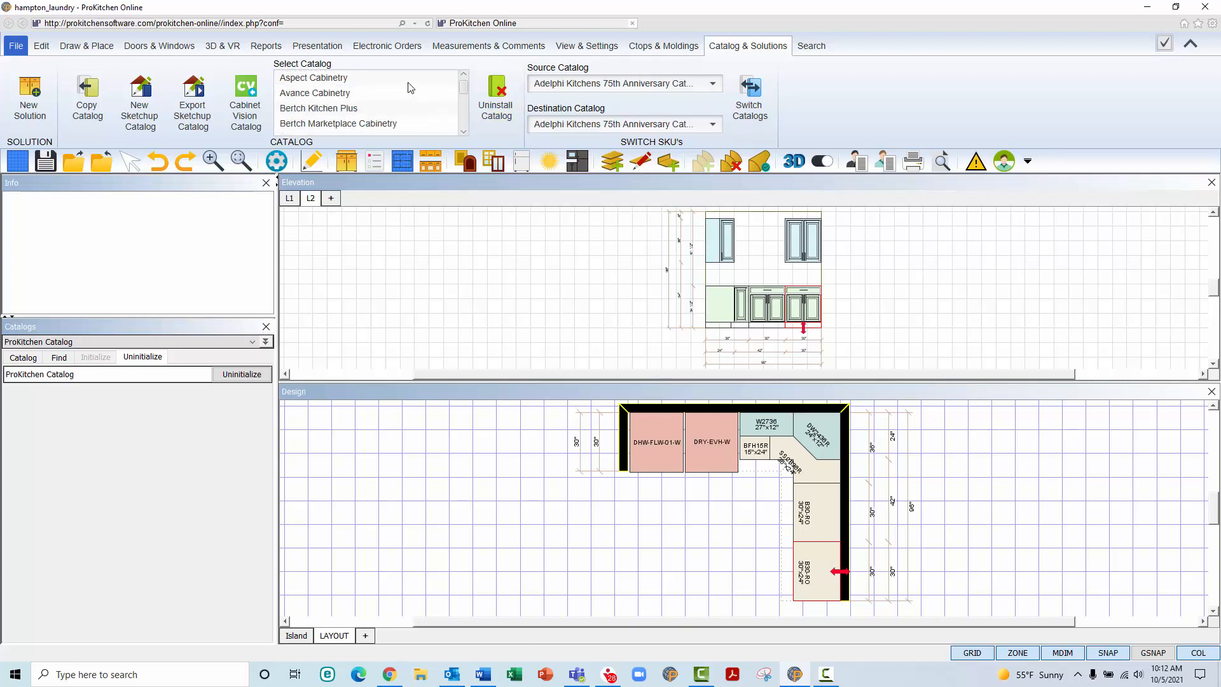
{"action": "scroll", "coordinate": [410, 87], "scroll_direction": "down", "scroll_amount": 5}
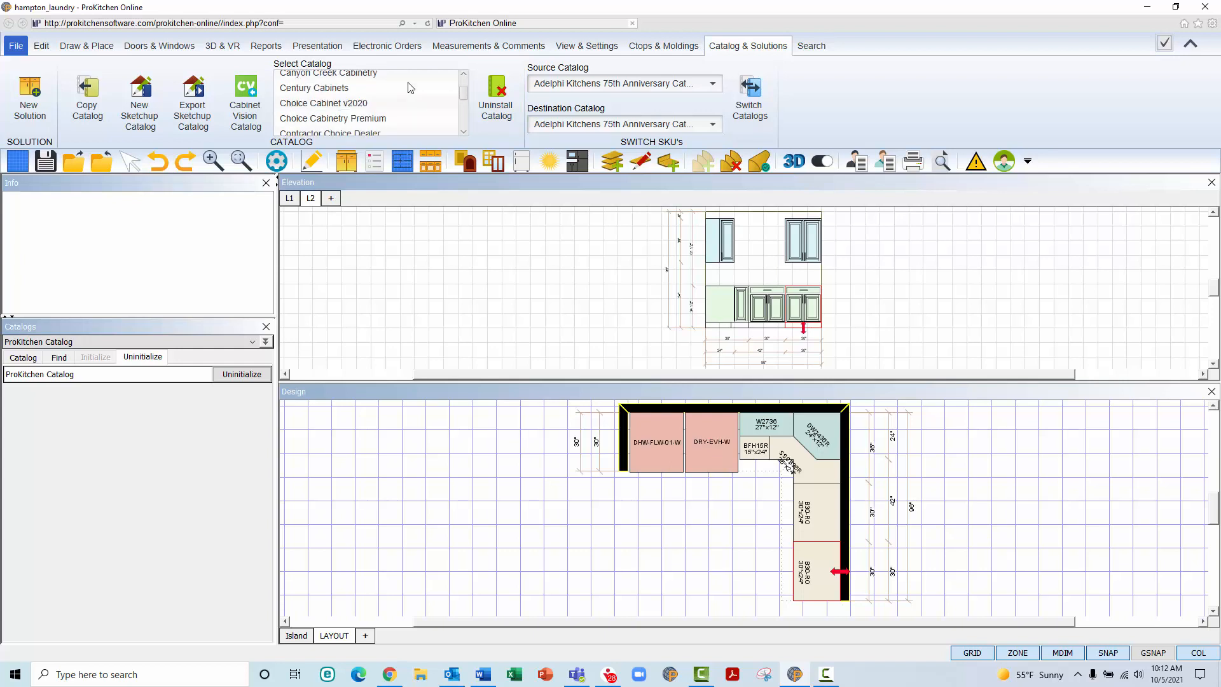
{"action": "scroll", "coordinate": [411, 88], "scroll_direction": "down", "scroll_amount": 2}
{"action": "scroll", "coordinate": [411, 88], "scroll_direction": "down", "scroll_amount": 2}
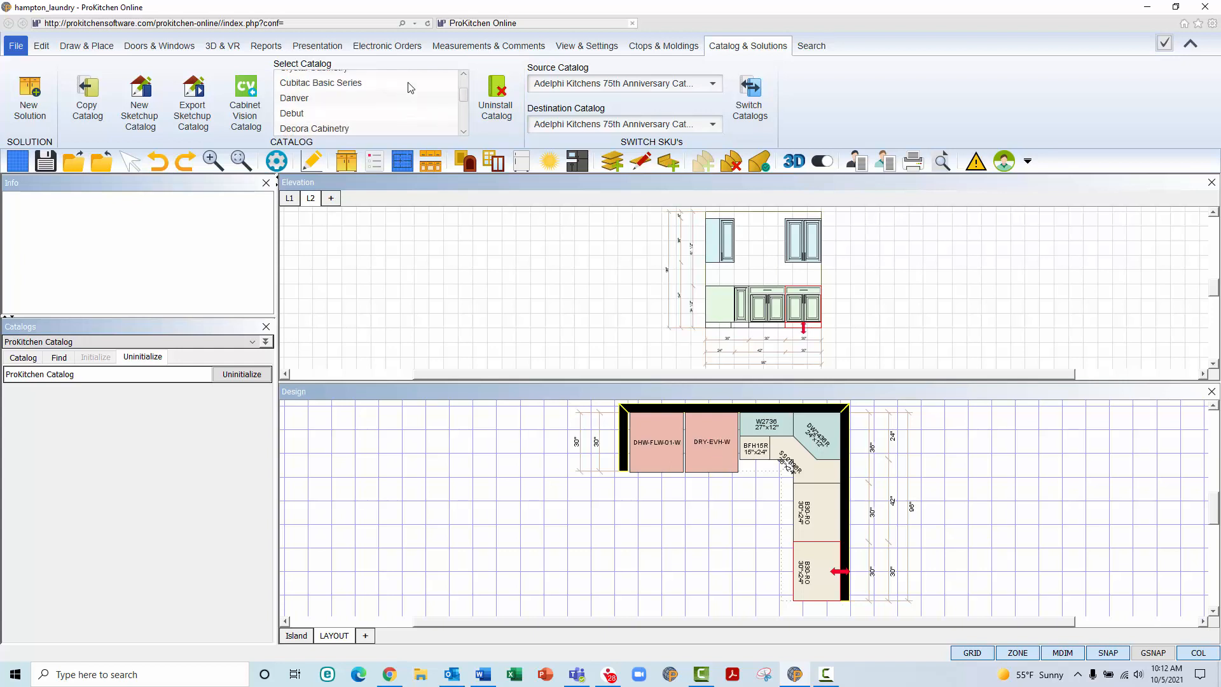
{"action": "left_click", "coordinate": [367, 106]}
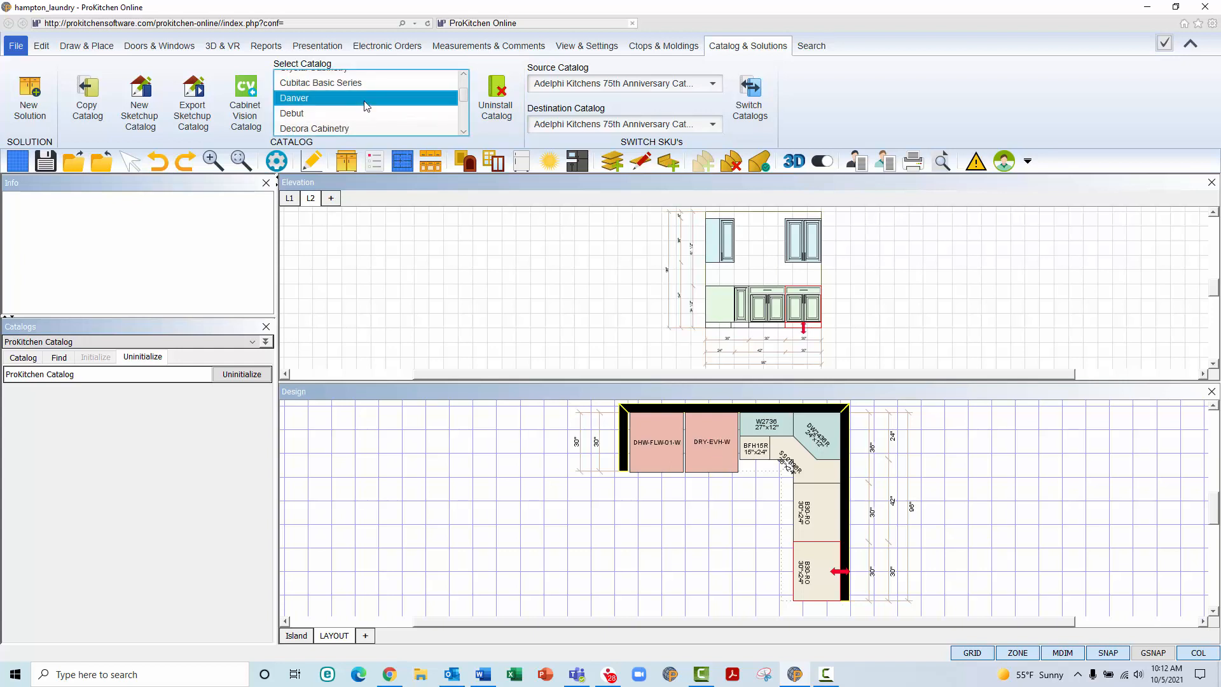
{"action": "left_click", "coordinate": [487, 90]}
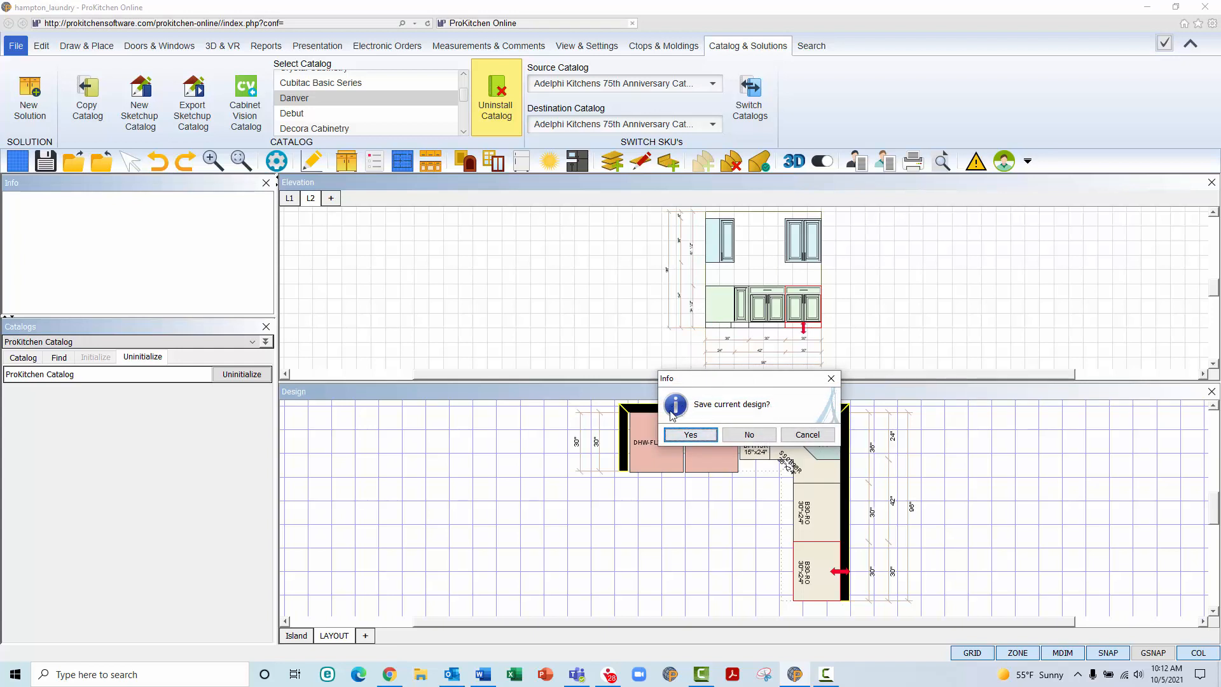
{"action": "left_click", "coordinate": [688, 437]}
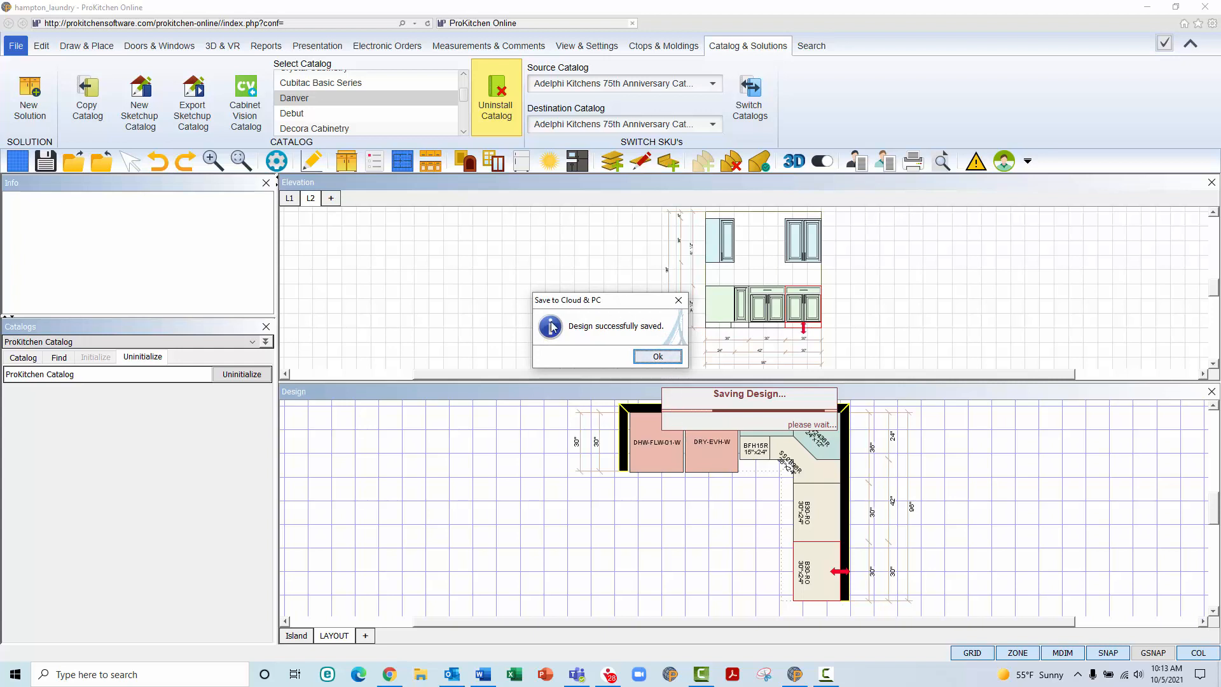
{"action": "left_click", "coordinate": [657, 357]}
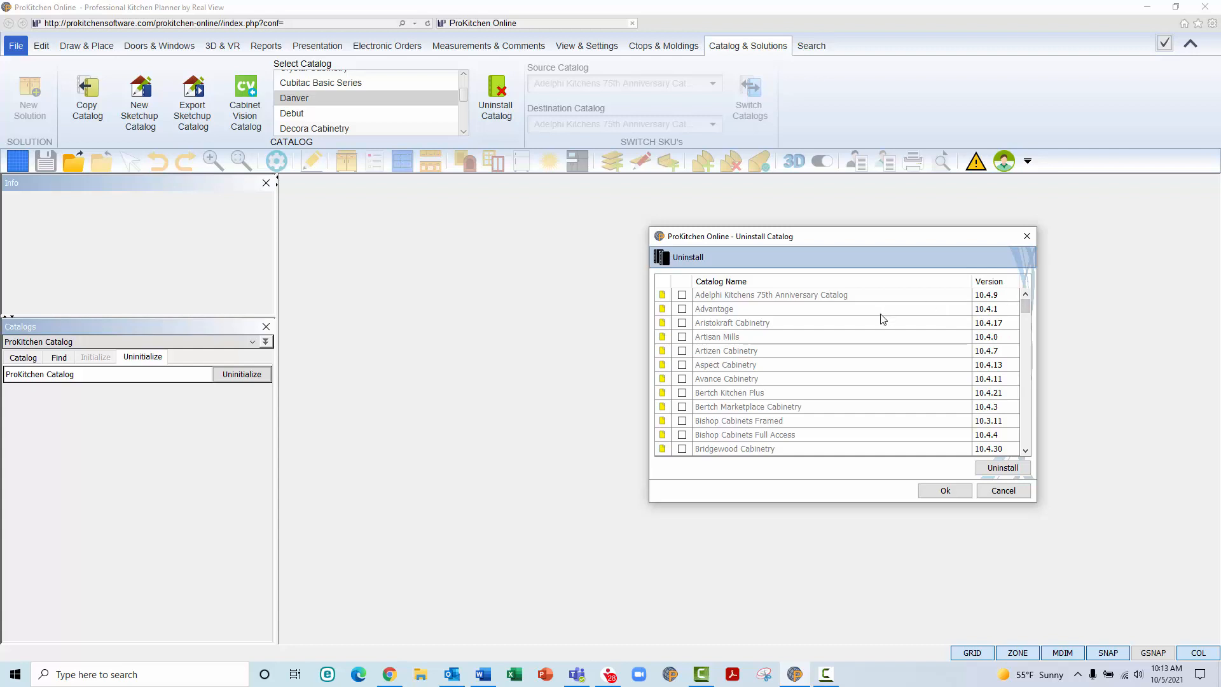
Uninstall the Danver and Wolf Signature Full Line catalogs and close the uninstall dialog.
{"action": "scroll", "coordinate": [883, 319], "scroll_direction": "down", "scroll_amount": 3}
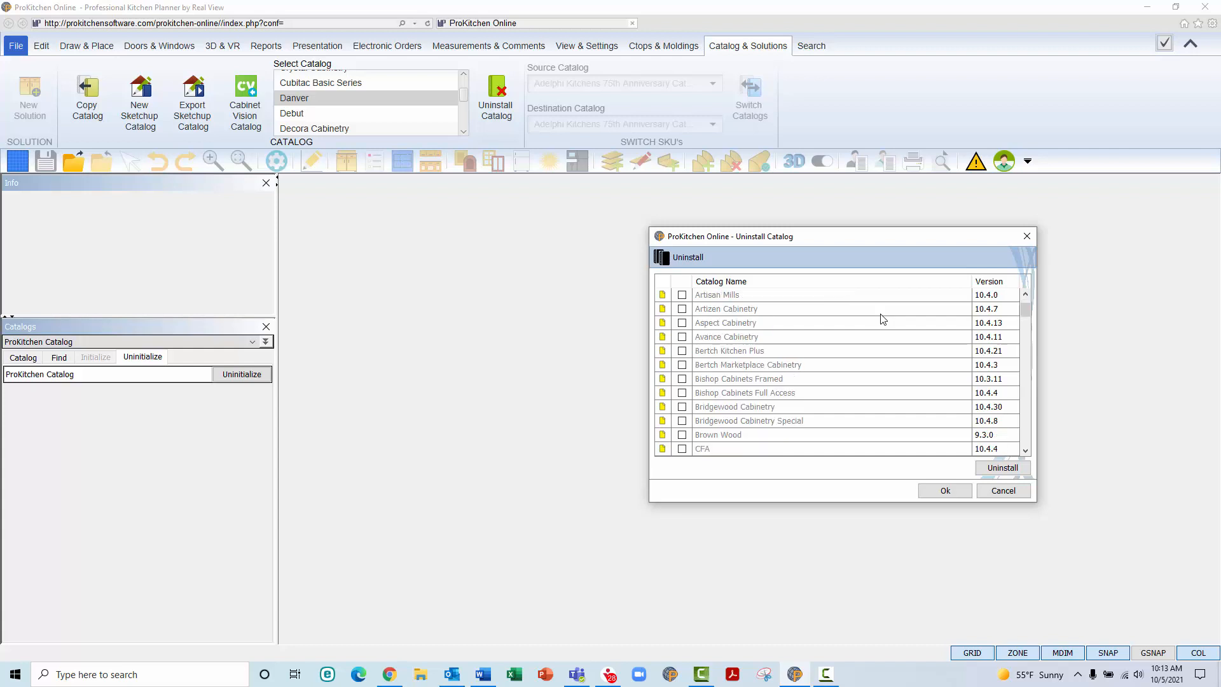
{"action": "scroll", "coordinate": [882, 318], "scroll_direction": "down", "scroll_amount": 5}
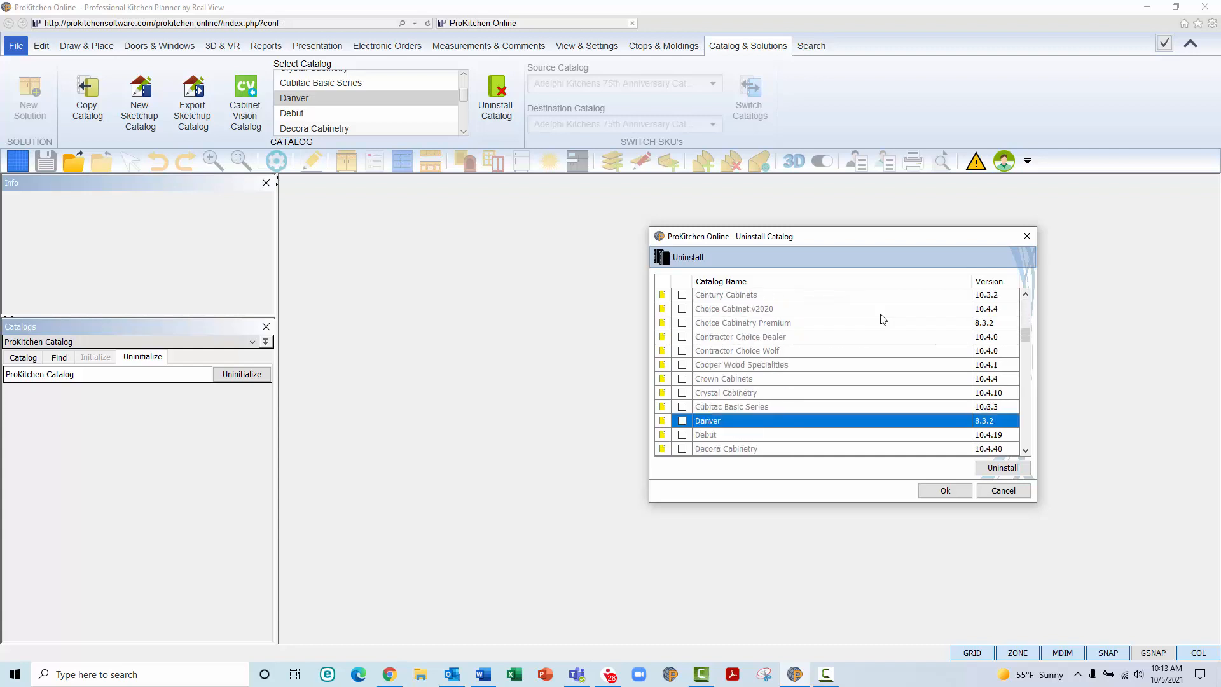
{"action": "left_click", "coordinate": [683, 379]}
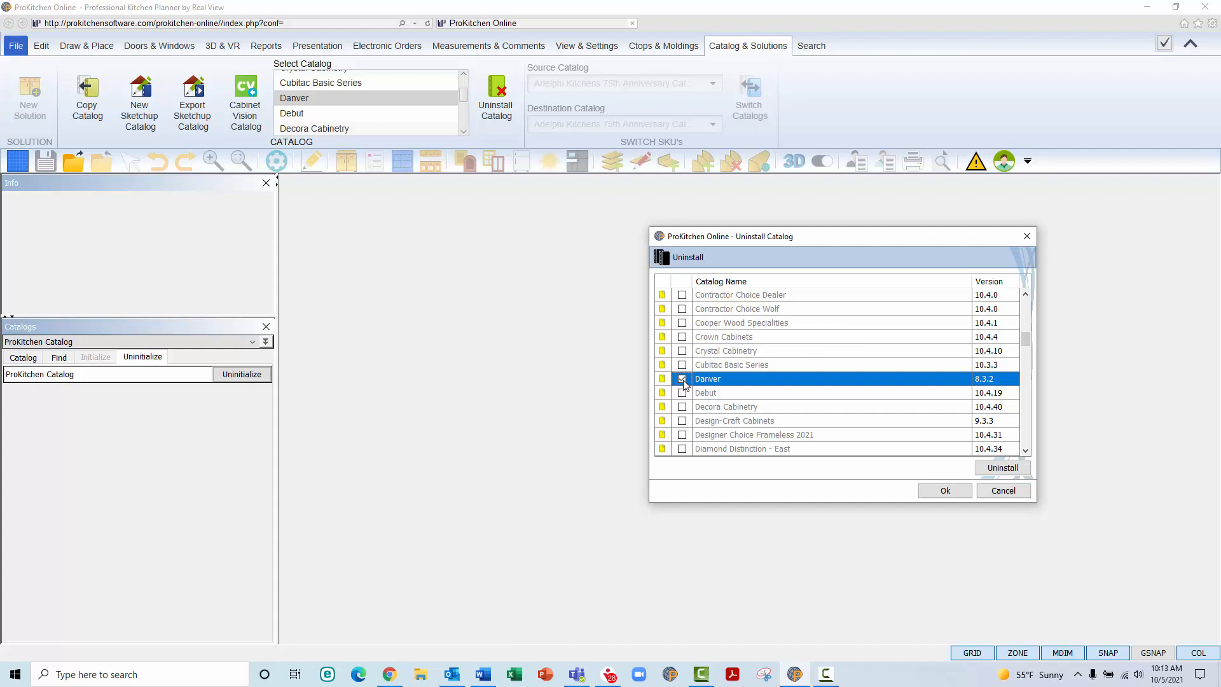
{"action": "scroll", "coordinate": [684, 383], "scroll_direction": "down", "scroll_amount": 6}
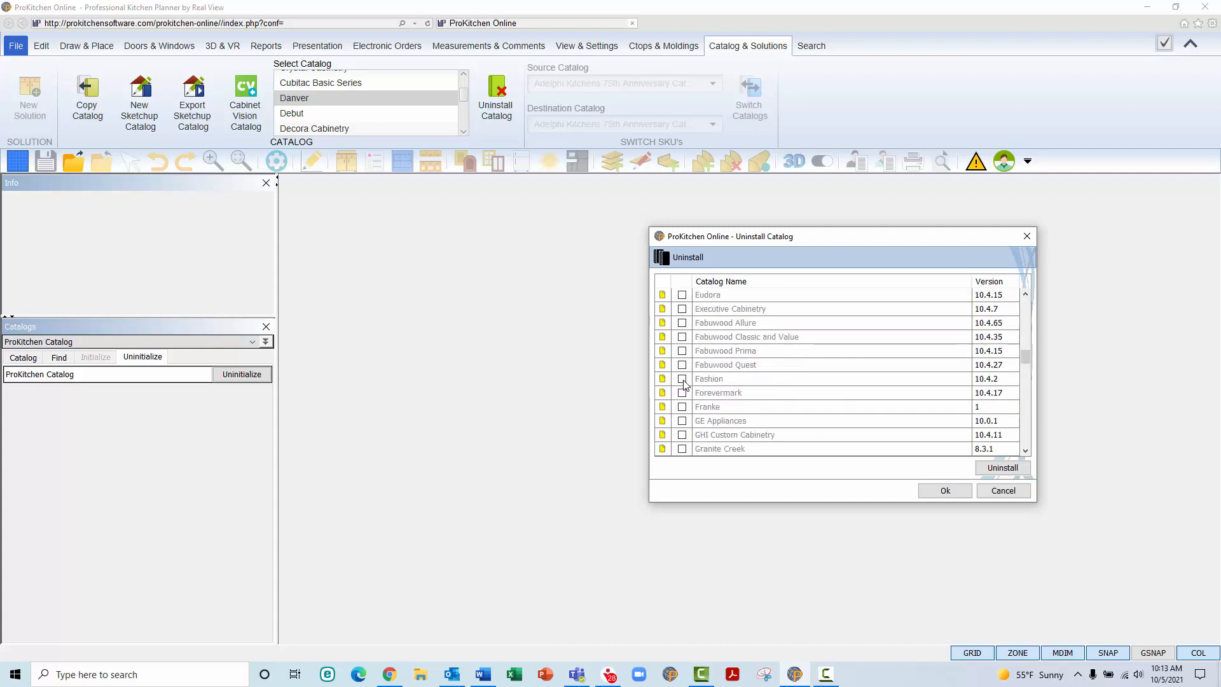
{"action": "scroll", "coordinate": [684, 384], "scroll_direction": "down", "scroll_amount": 10}
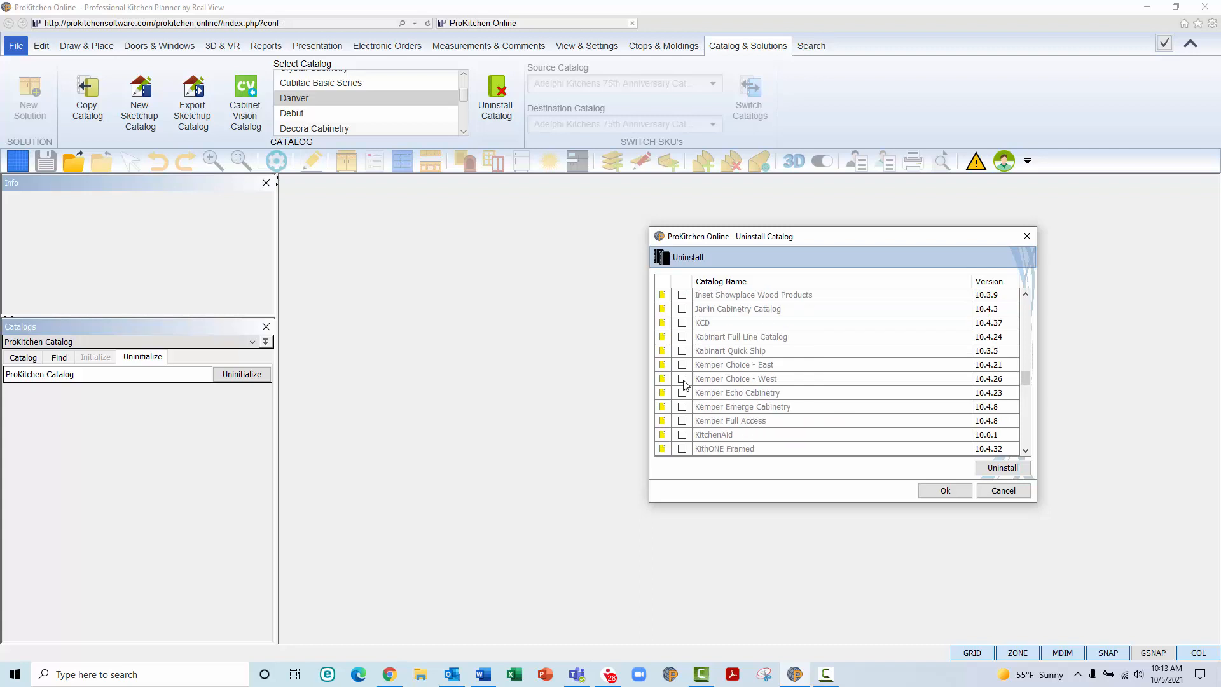
{"action": "scroll", "coordinate": [684, 384], "scroll_direction": "down", "scroll_amount": 10}
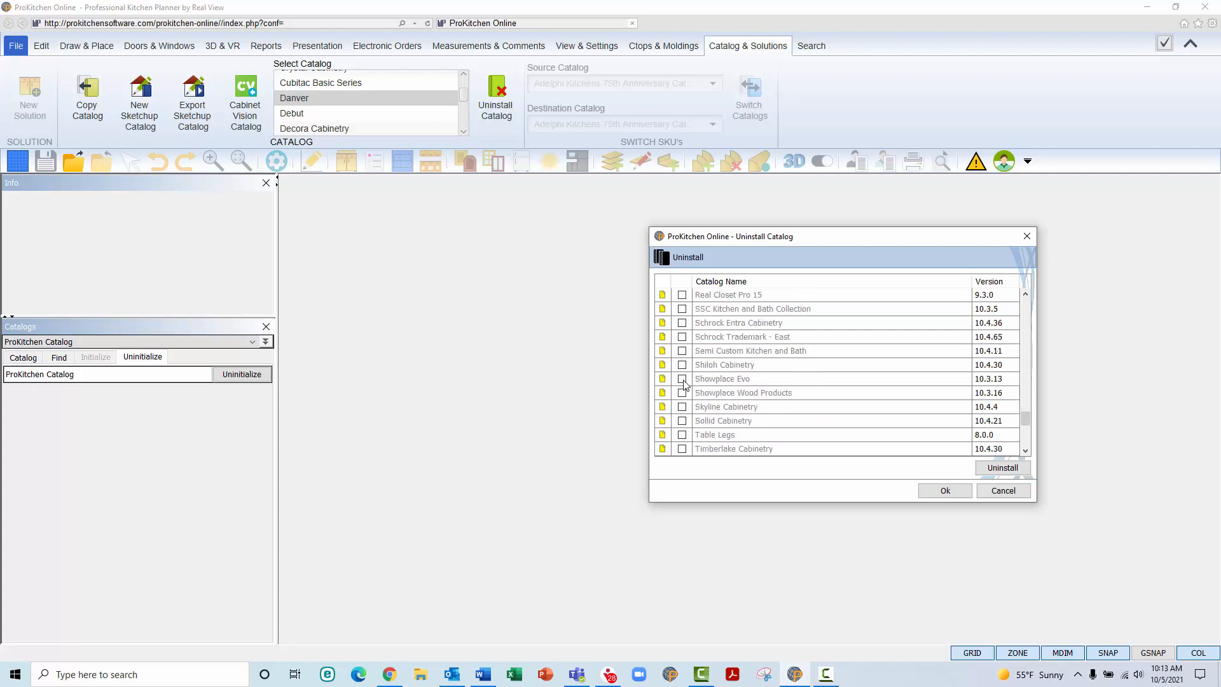
{"action": "scroll", "coordinate": [684, 384], "scroll_direction": "down", "scroll_amount": 3}
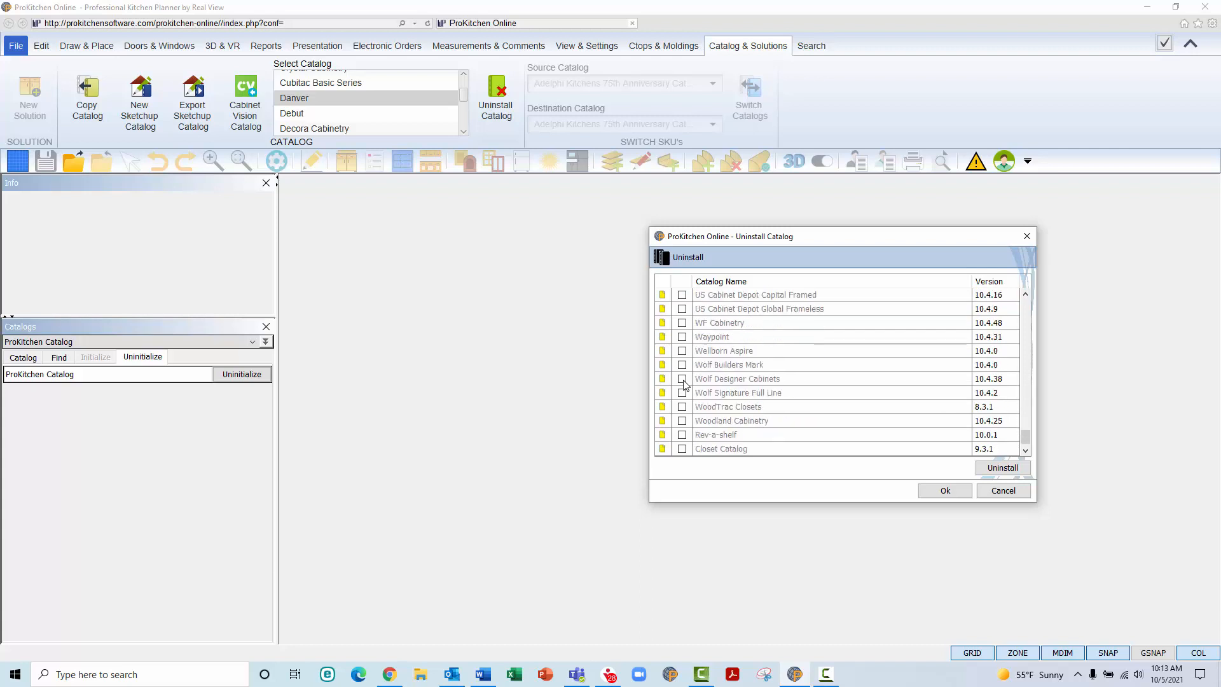
{"action": "scroll", "coordinate": [685, 384], "scroll_direction": "down", "scroll_amount": 1}
{"action": "left_click", "coordinate": [683, 379]}
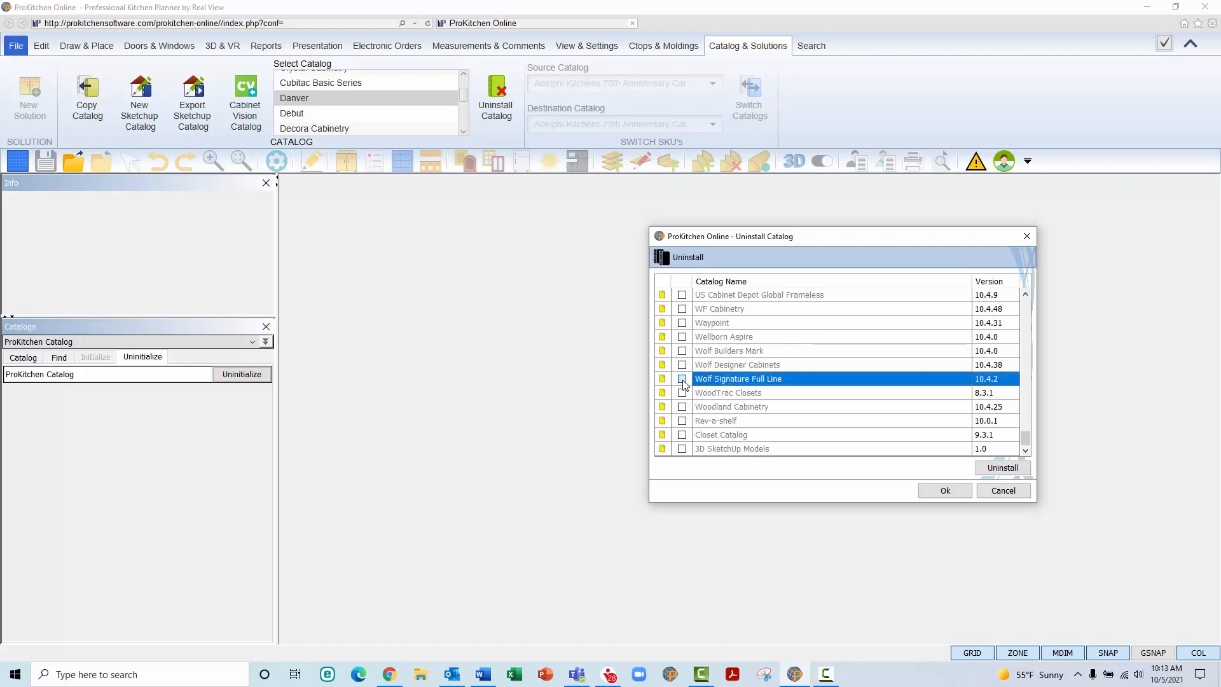
{"action": "left_click", "coordinate": [1025, 472]}
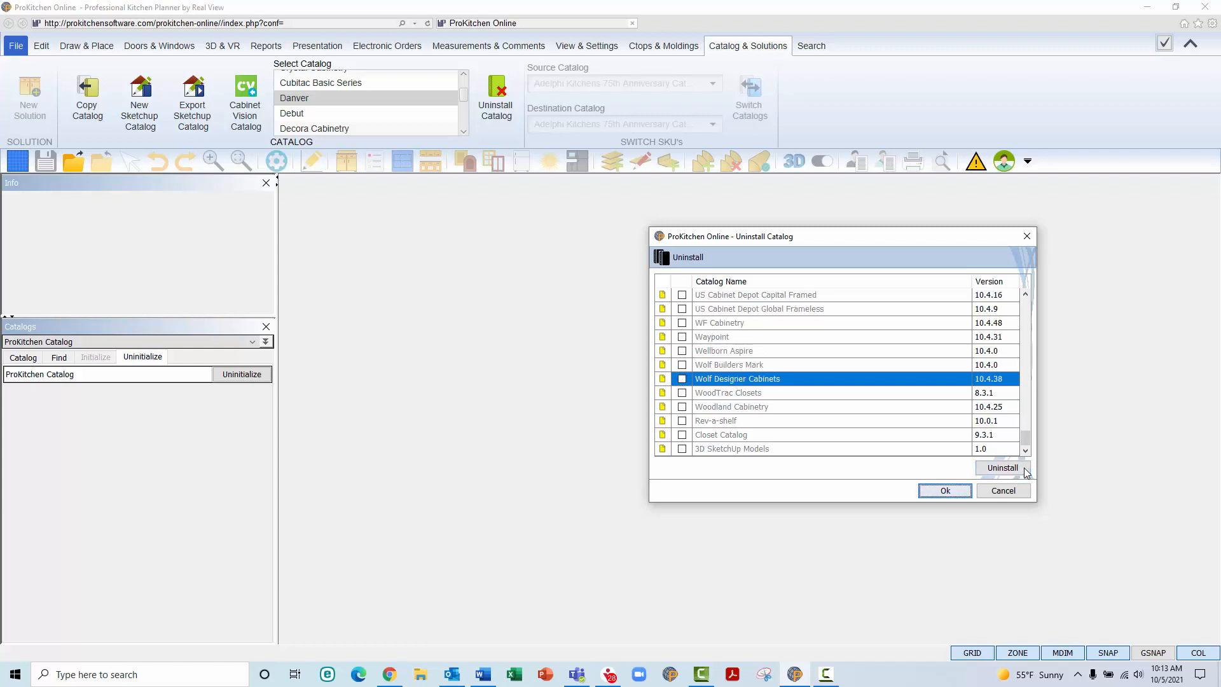
{"action": "left_click", "coordinate": [941, 491]}
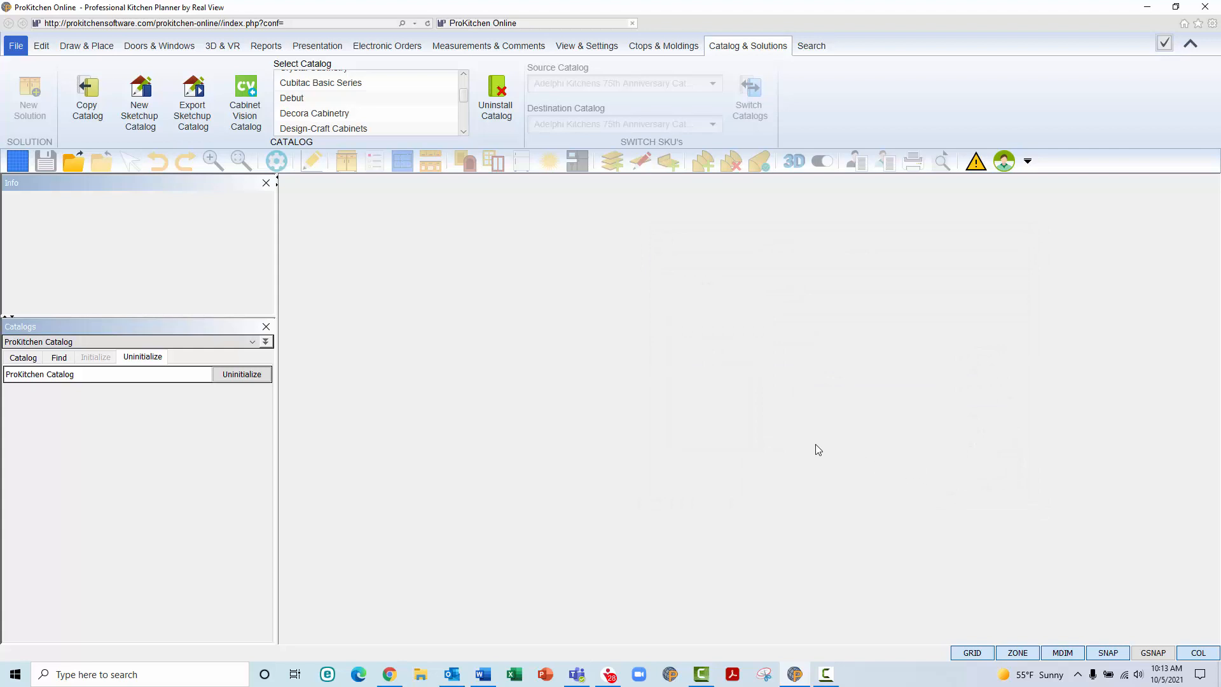
Examine the list of available catalogs for the uninstalled ones, and display the ProKitchen Catalog categories.
{"action": "left_click", "coordinate": [250, 342]}
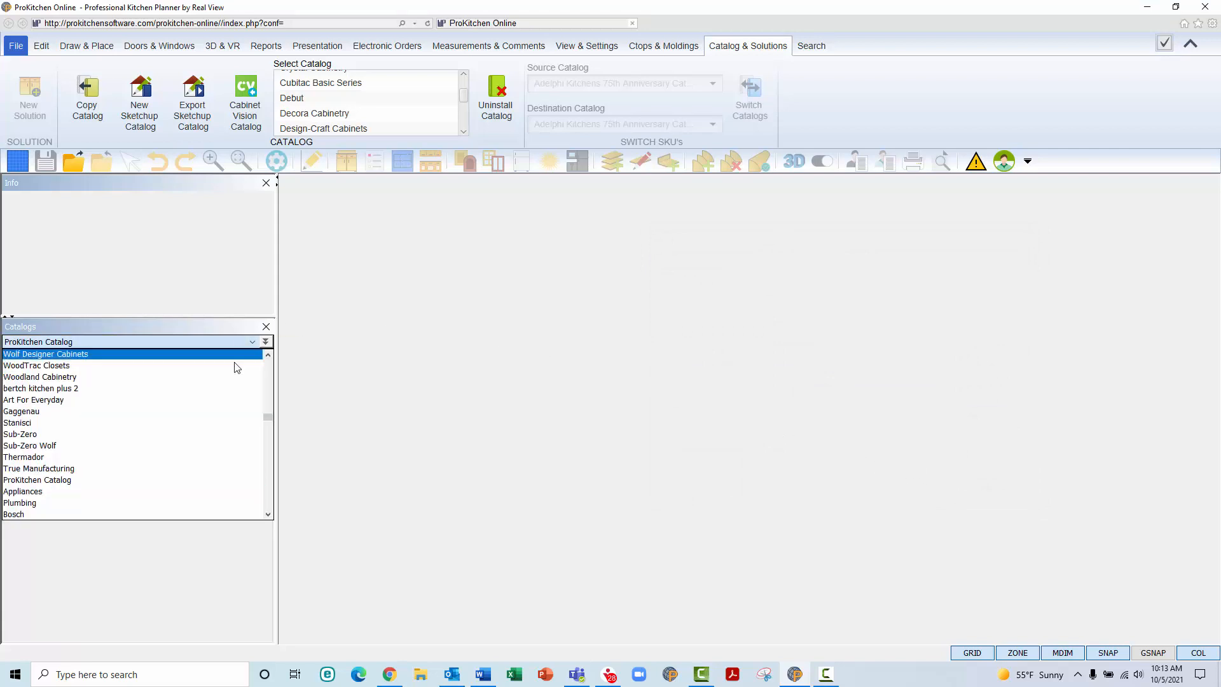
{"action": "scroll", "coordinate": [232, 386], "scroll_direction": "up", "scroll_amount": 16}
{"action": "scroll", "coordinate": [233, 386], "scroll_direction": "up", "scroll_amount": 15}
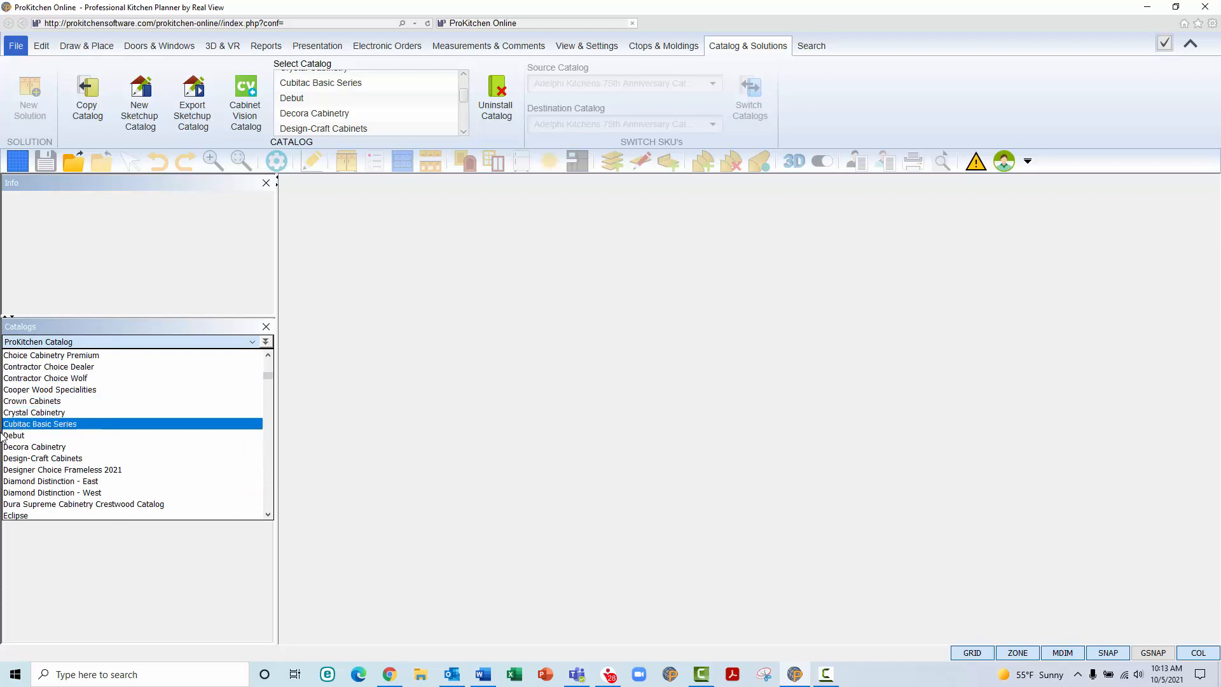
{"action": "scroll", "coordinate": [38, 448], "scroll_direction": "down", "scroll_amount": 8}
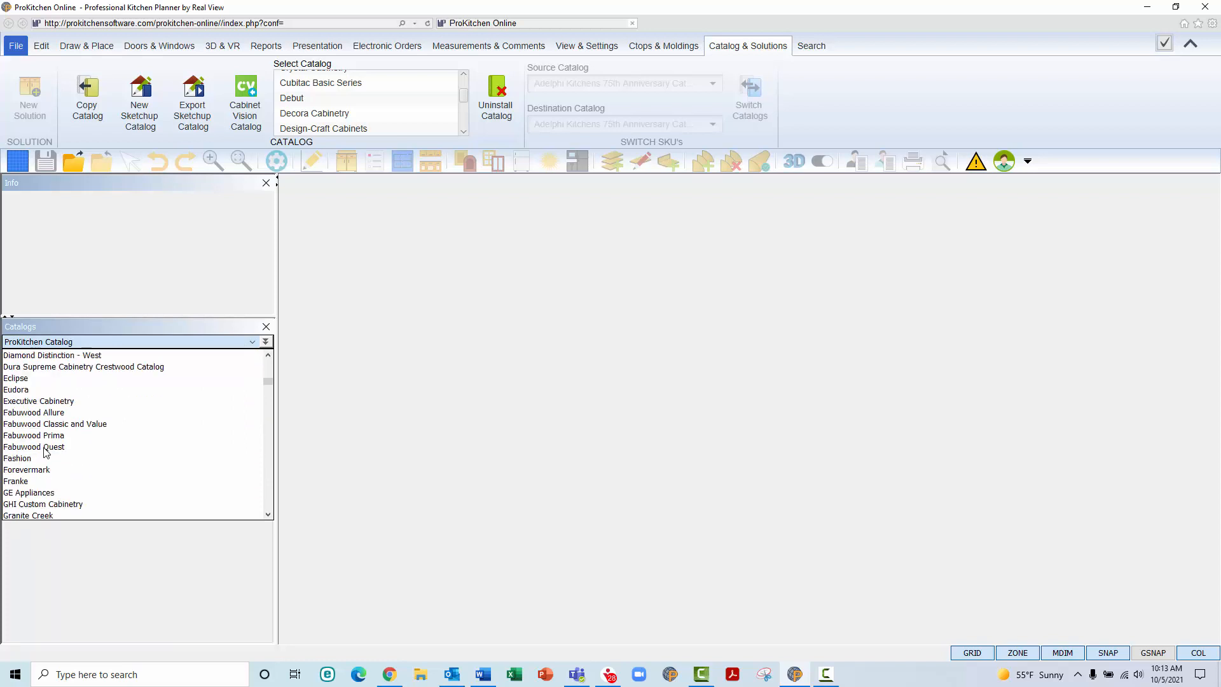
{"action": "scroll", "coordinate": [44, 451], "scroll_direction": "down", "scroll_amount": 15}
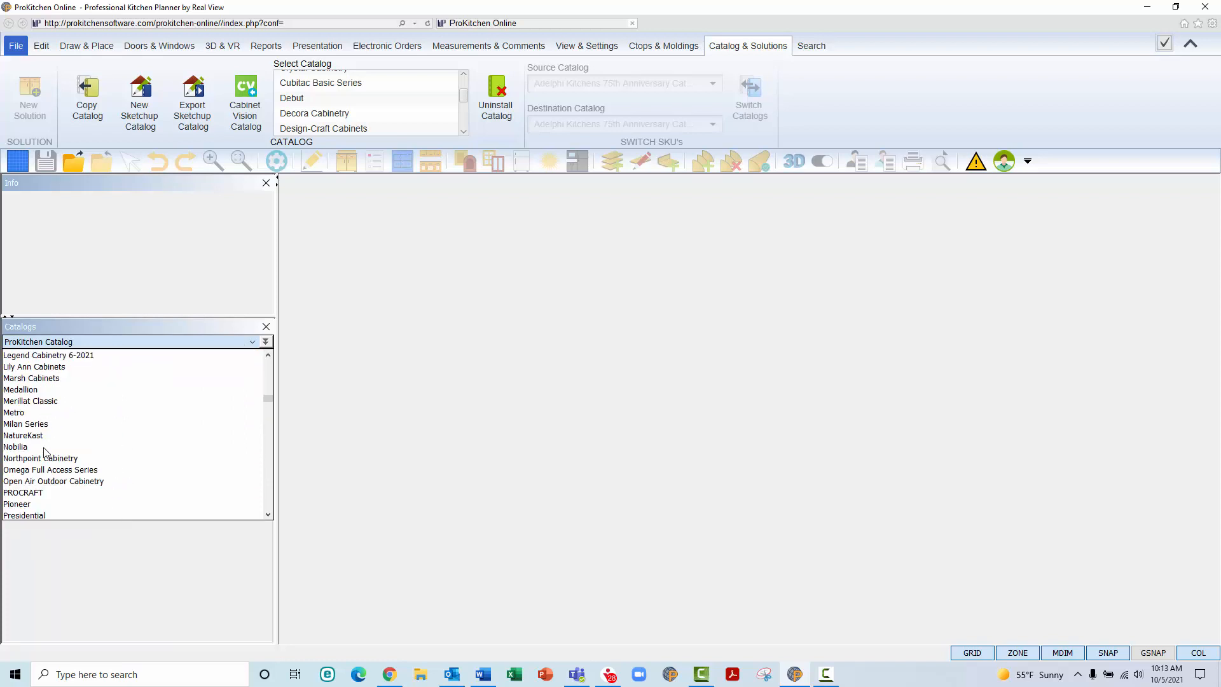
{"action": "scroll", "coordinate": [45, 450], "scroll_direction": "down", "scroll_amount": 4}
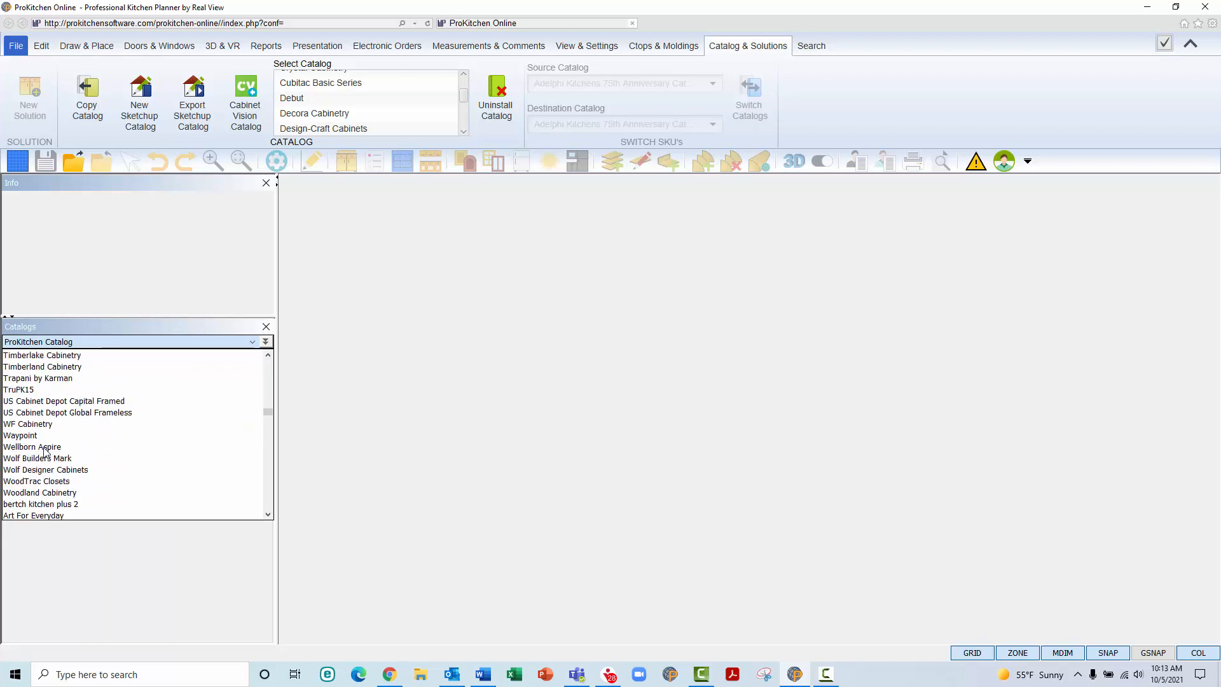
{"action": "scroll", "coordinate": [35, 459], "scroll_direction": "down", "scroll_amount": 3}
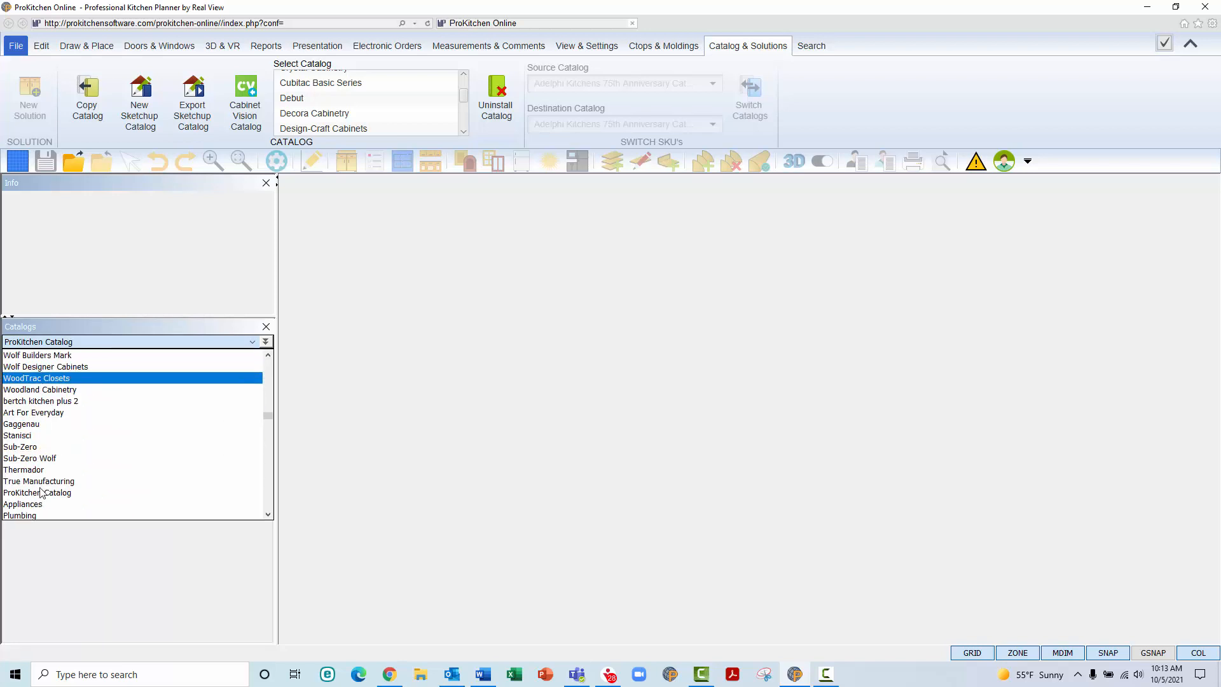
{"action": "left_click", "coordinate": [29, 367]}
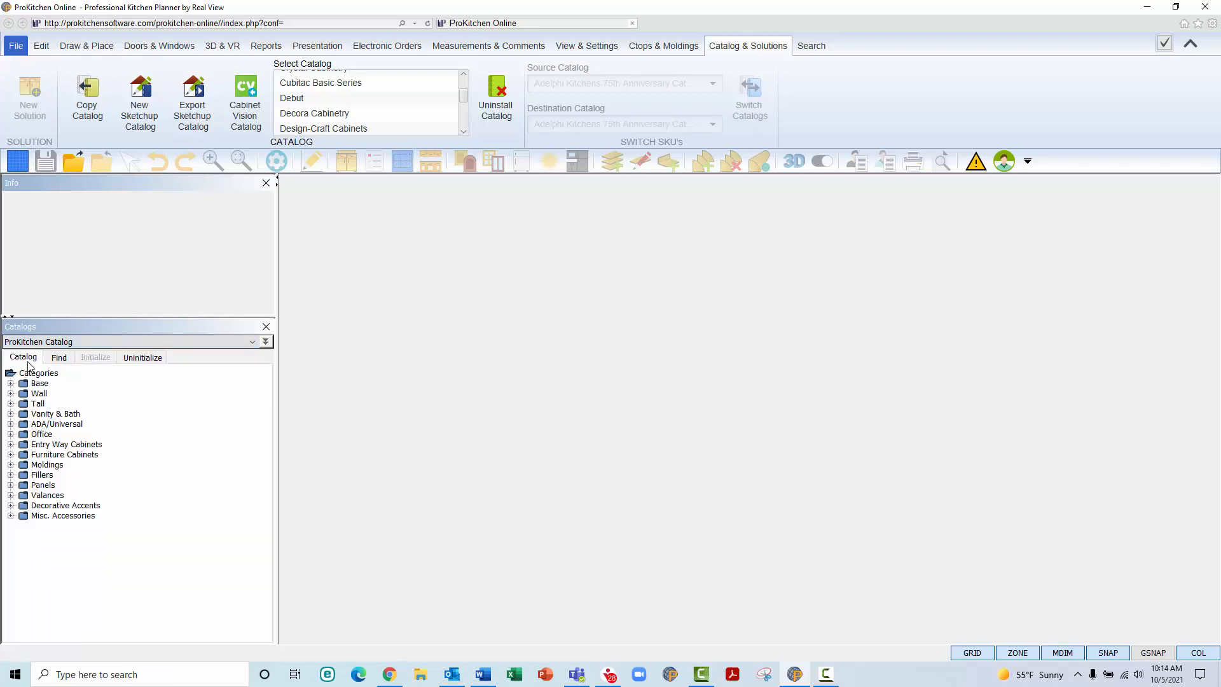
Reopen the hampton_laundry design.
{"action": "left_click", "coordinate": [86, 46]}
{"action": "left_click", "coordinate": [73, 161]}
{"action": "left_click", "coordinate": [603, 368]}
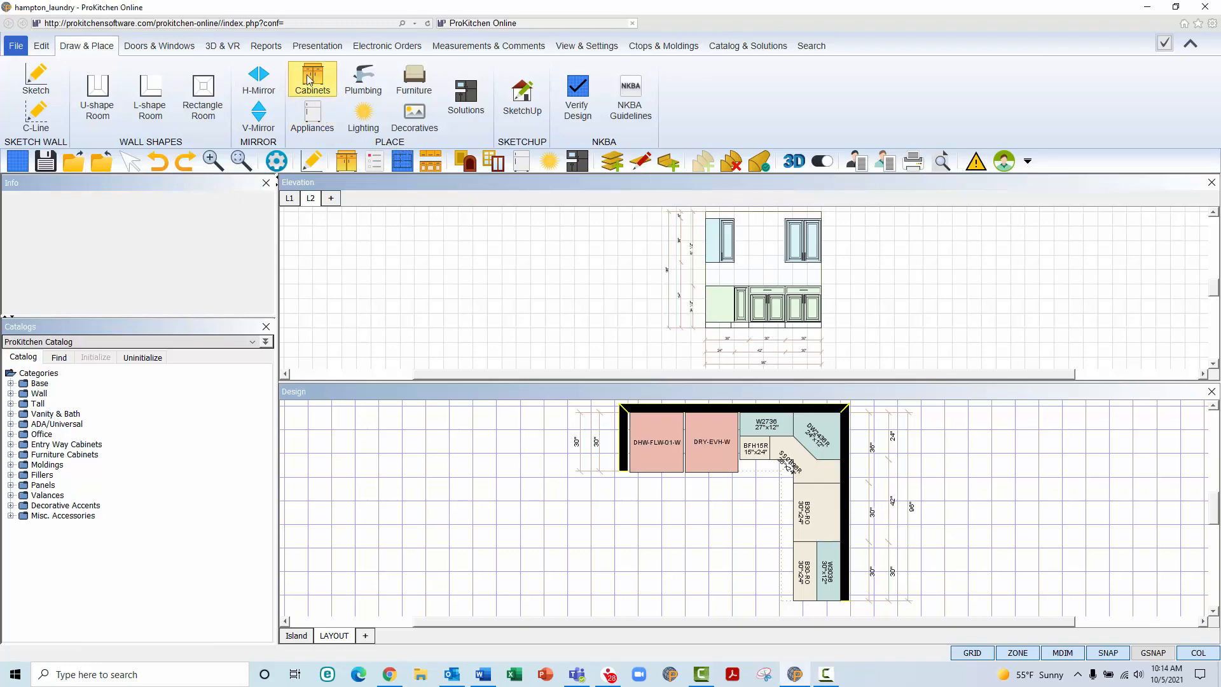
Start placing a cabinet and look through the list of available catalogs, keeping ProKitchen Catalog selected.
{"action": "left_click", "coordinate": [313, 87]}
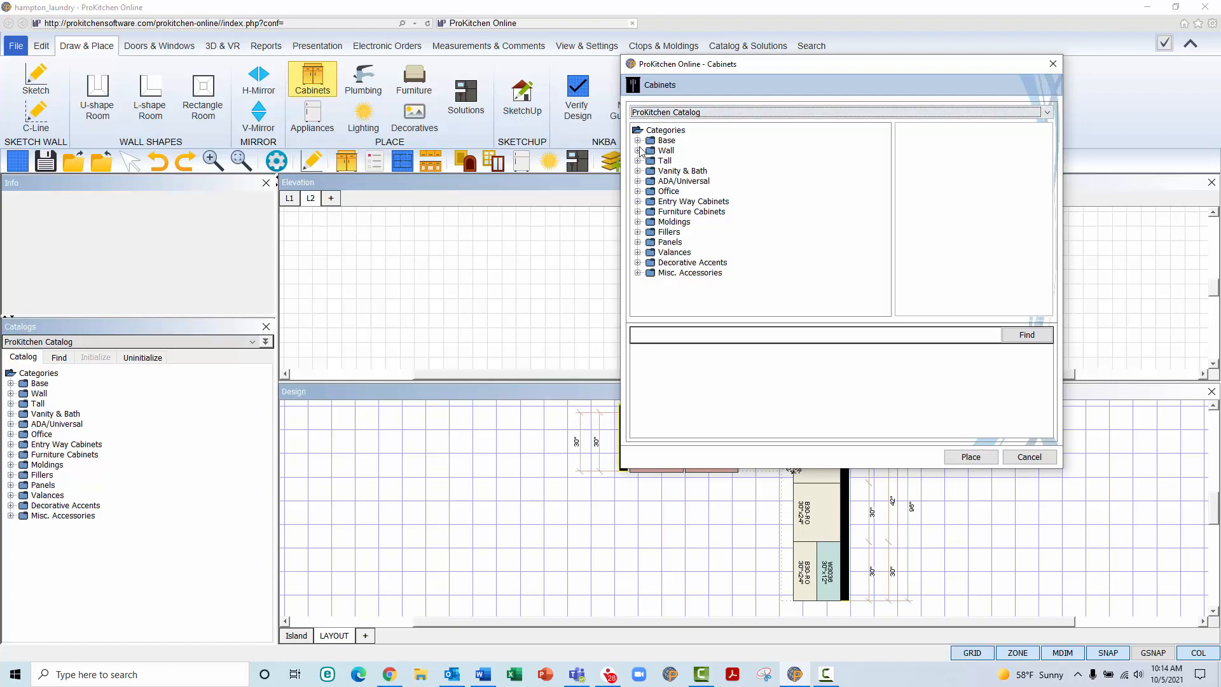
{"action": "left_click", "coordinate": [667, 112]}
{"action": "scroll", "coordinate": [681, 173], "scroll_direction": "down", "scroll_amount": 5}
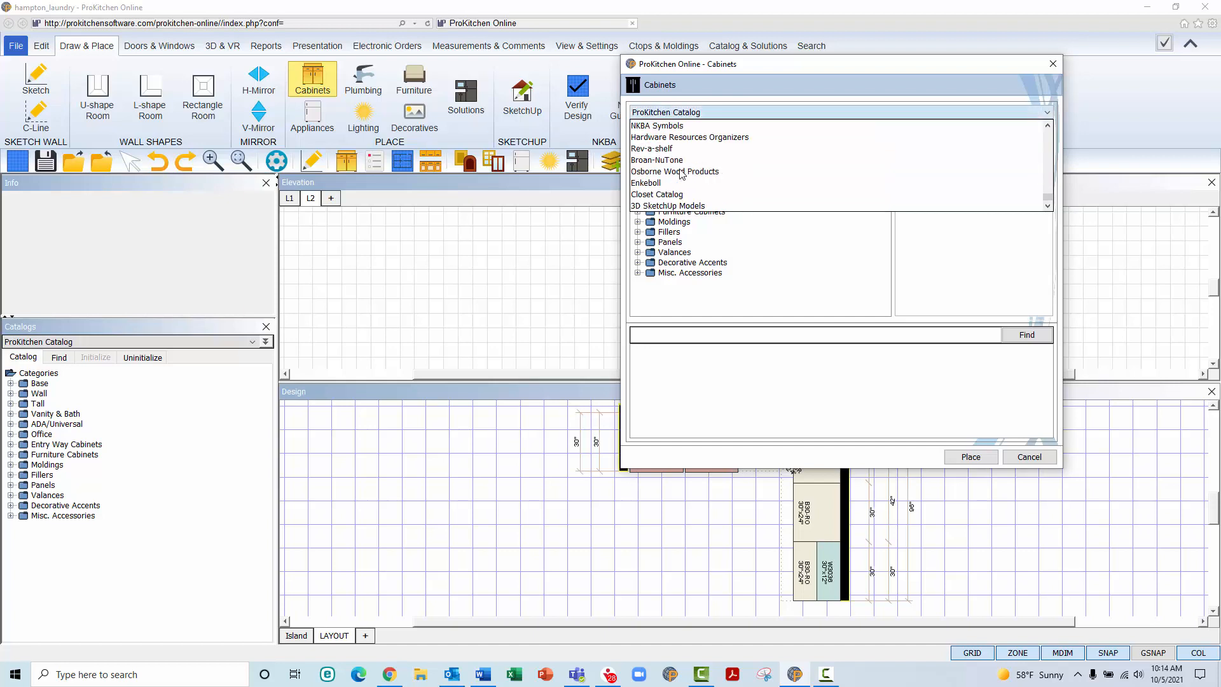
{"action": "scroll", "coordinate": [681, 173], "scroll_direction": "up", "scroll_amount": 5}
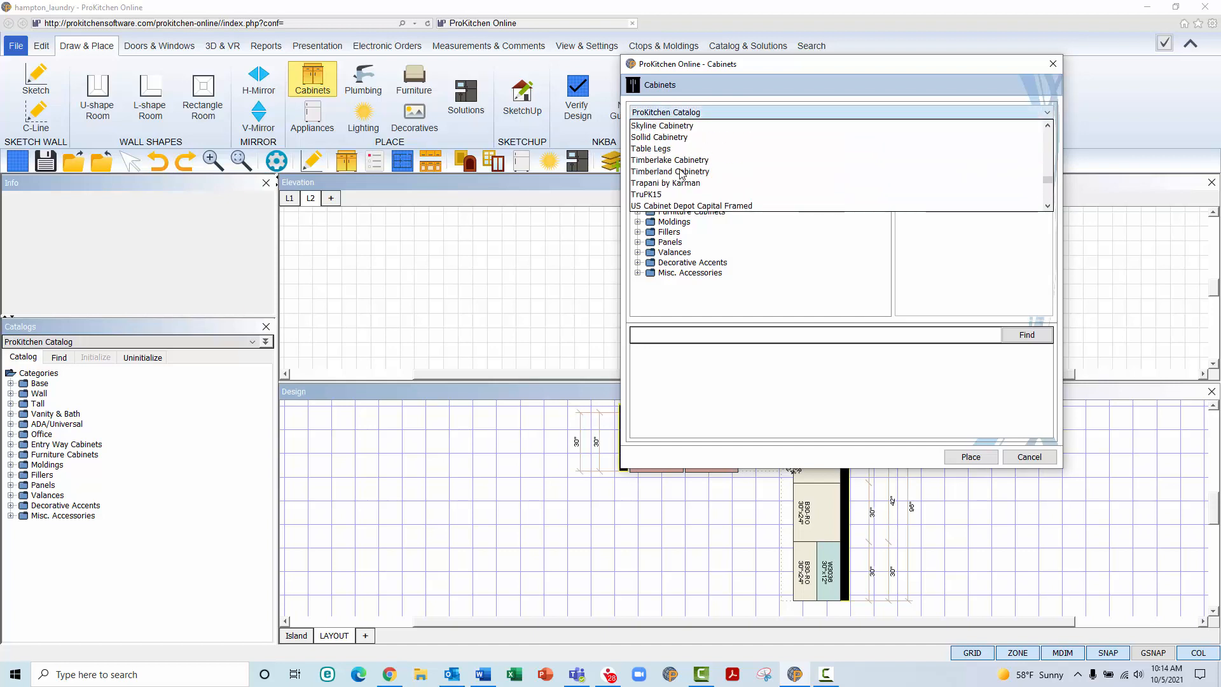
{"action": "scroll", "coordinate": [680, 174], "scroll_direction": "up", "scroll_amount": 3}
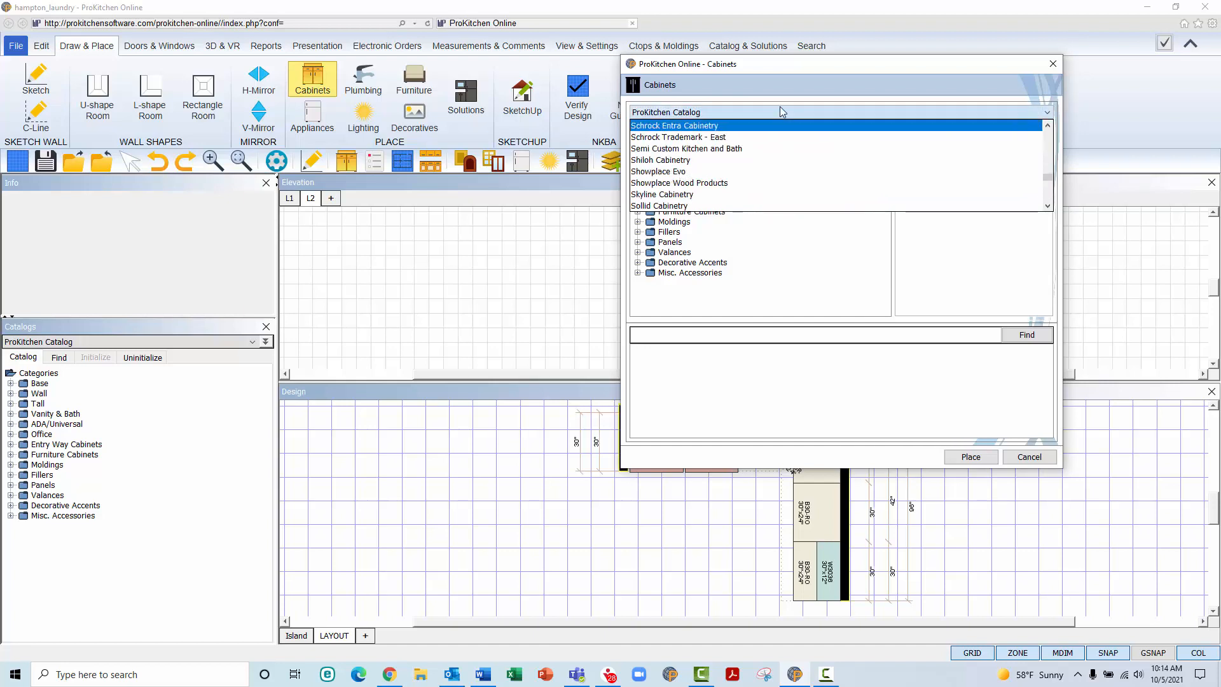
{"action": "left_click", "coordinate": [785, 84]}
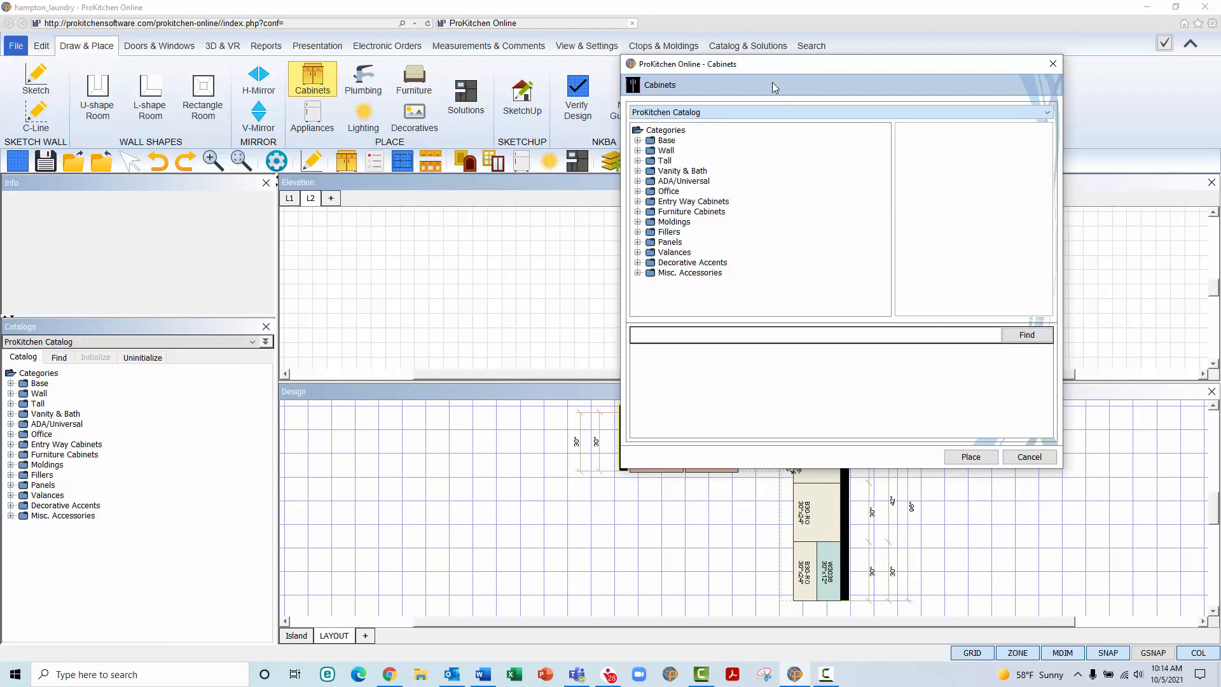
Display the 36" high cabinets under Wall Cabinets 12" Deep and search the catalog for w2136.
{"action": "left_click", "coordinate": [638, 151]}
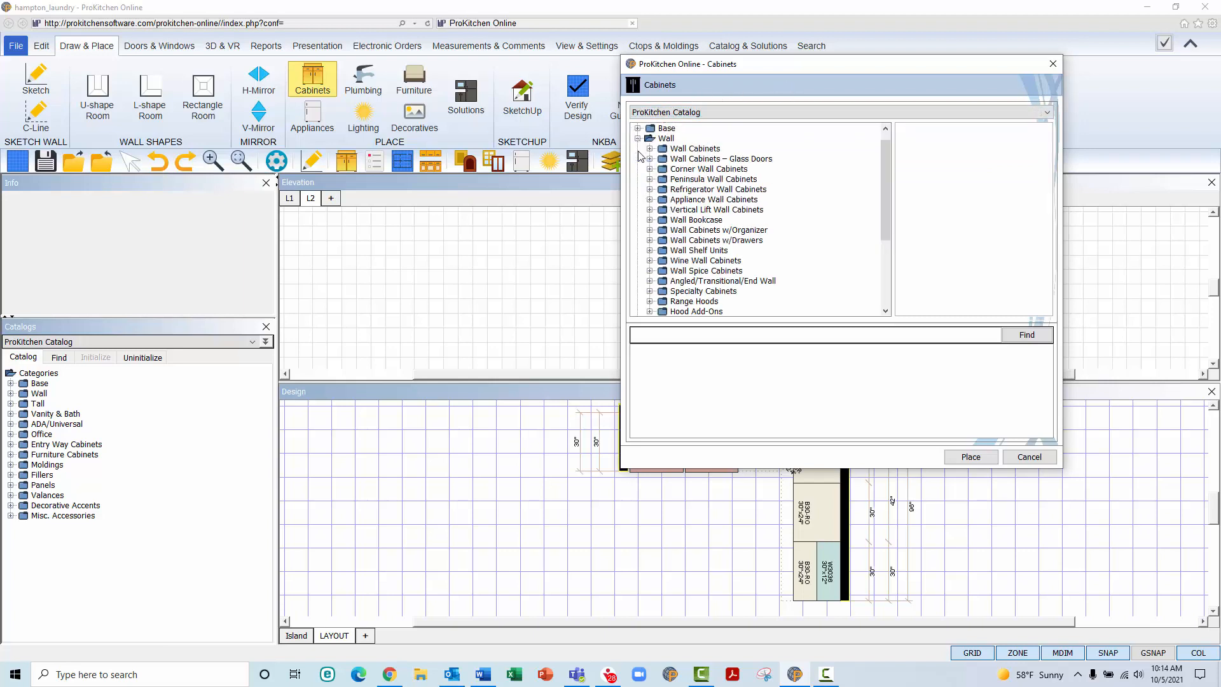
{"action": "left_click", "coordinate": [650, 148]}
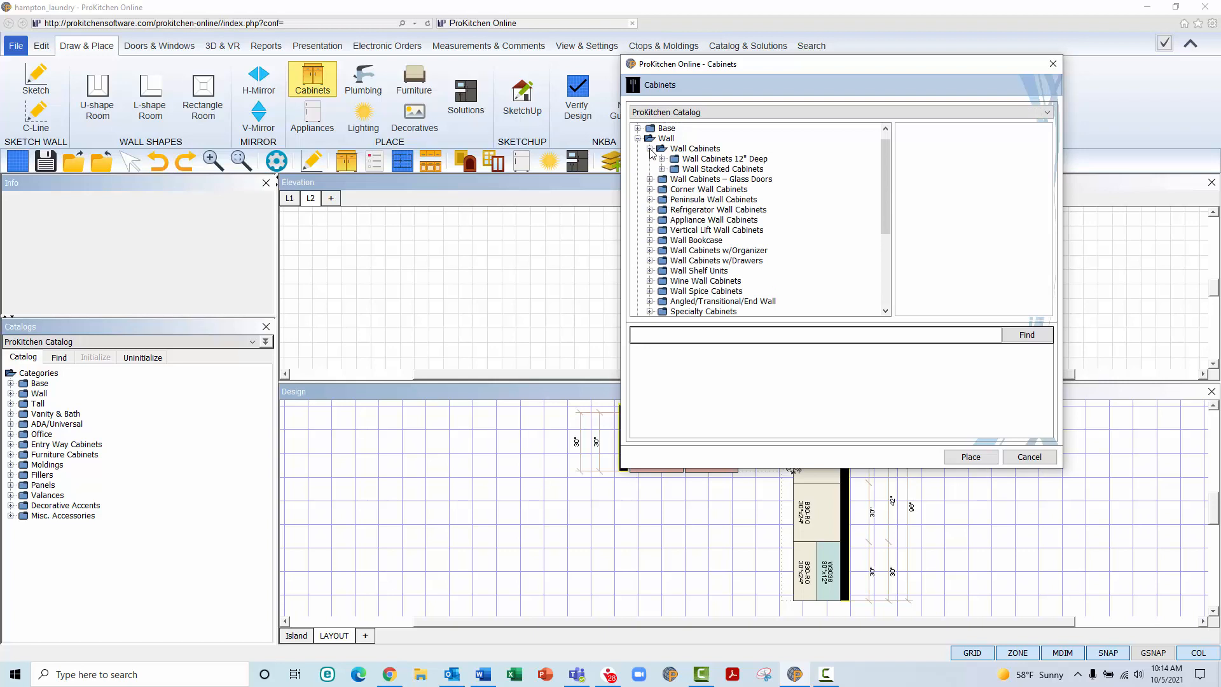
{"action": "left_click", "coordinate": [663, 159]}
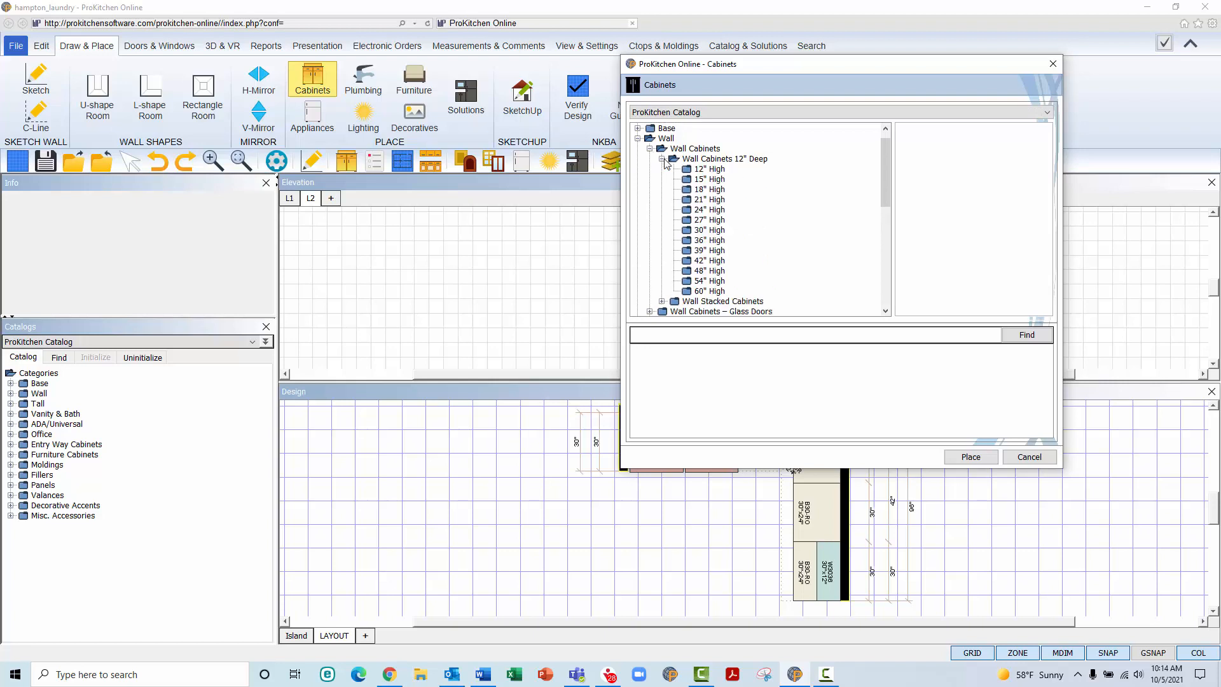
{"action": "left_click", "coordinate": [689, 240]}
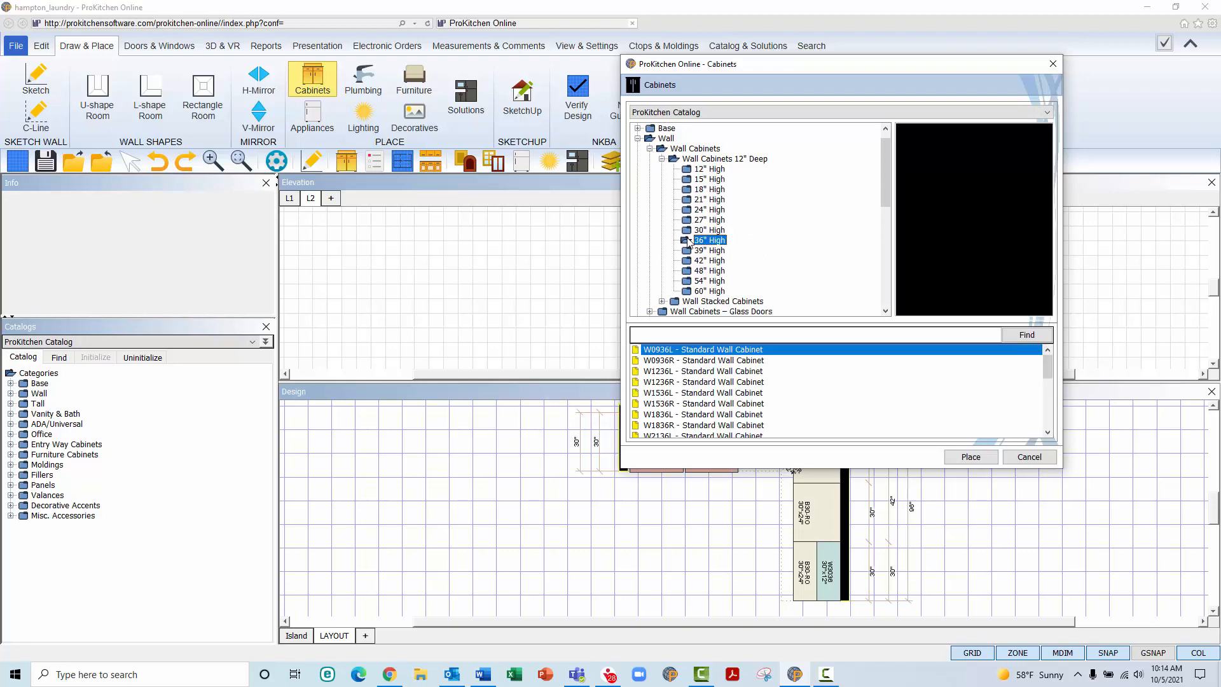
{"action": "left_click", "coordinate": [656, 330]}
{"action": "type", "text": "w"}
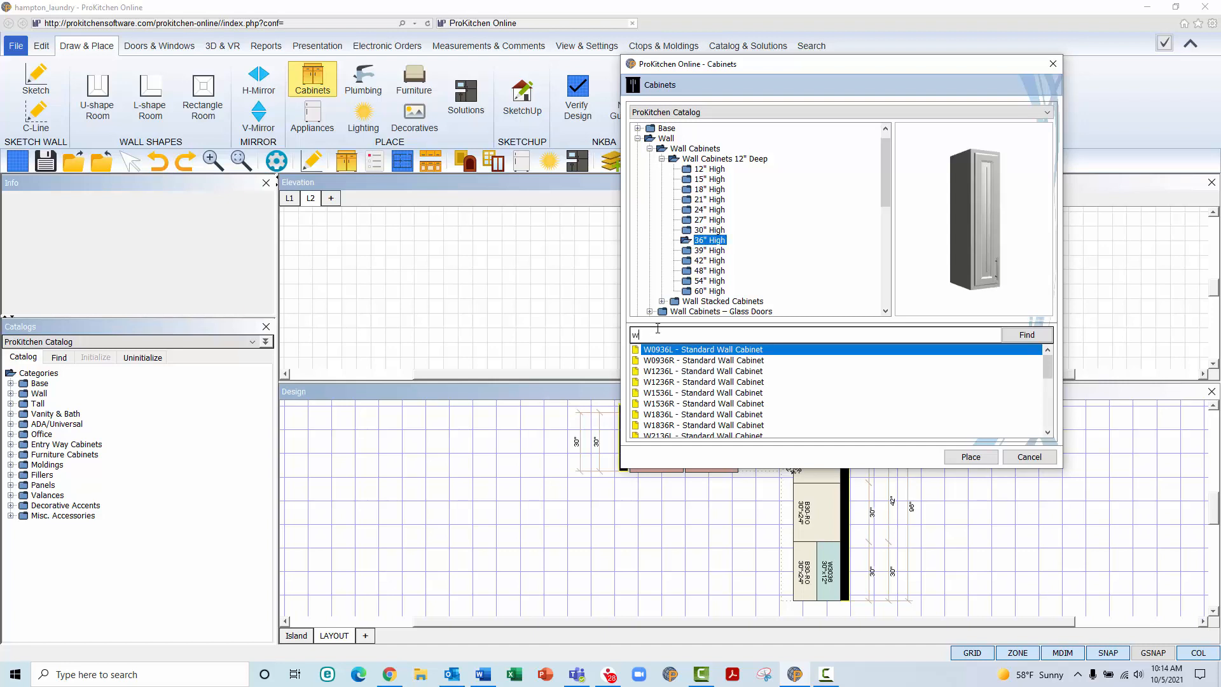
{"action": "type", "text": "21"}
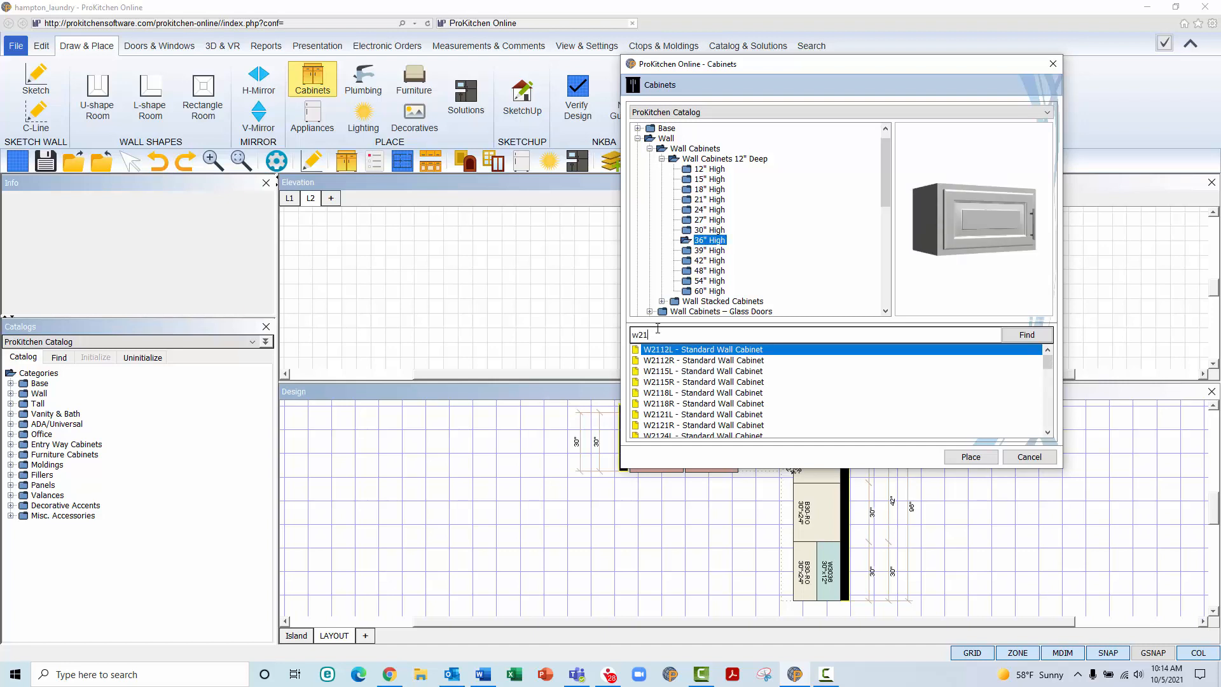
{"action": "type", "text": "36"}
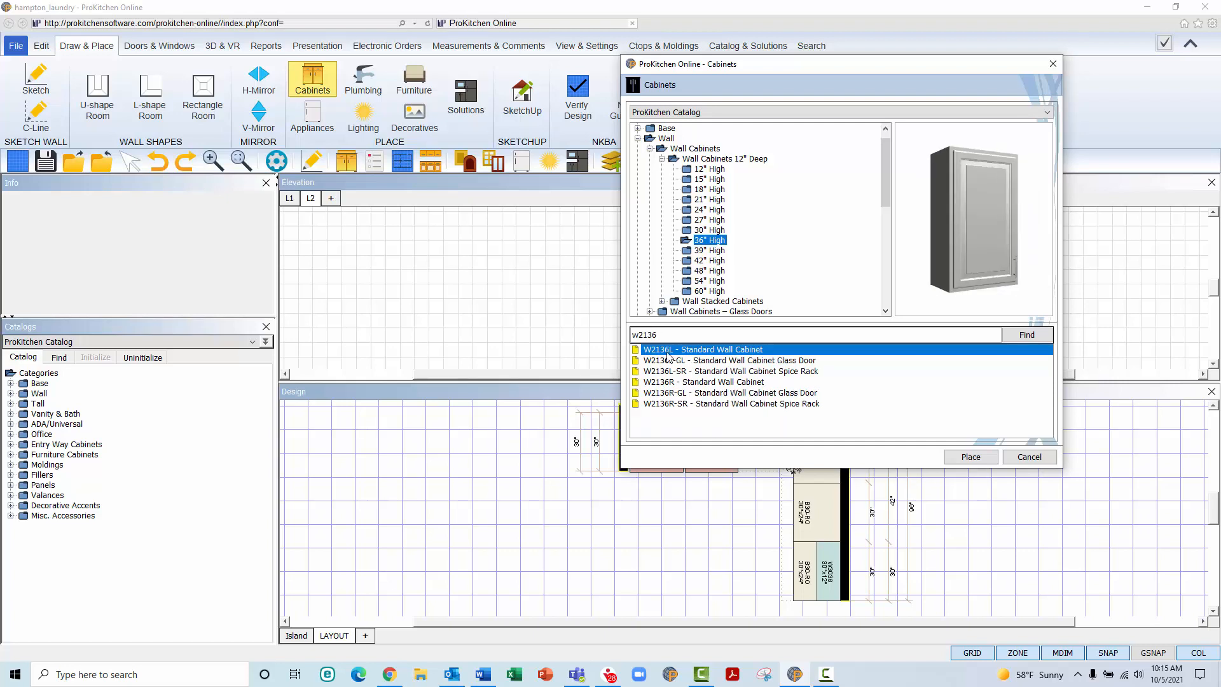
Place the W2136L standard wall cabinet in the L2 elevation, directly beside the corner wall cabinet.
{"action": "left_click", "coordinate": [636, 361]}
{"action": "left_click", "coordinate": [645, 351]}
{"action": "left_click", "coordinate": [971, 459]}
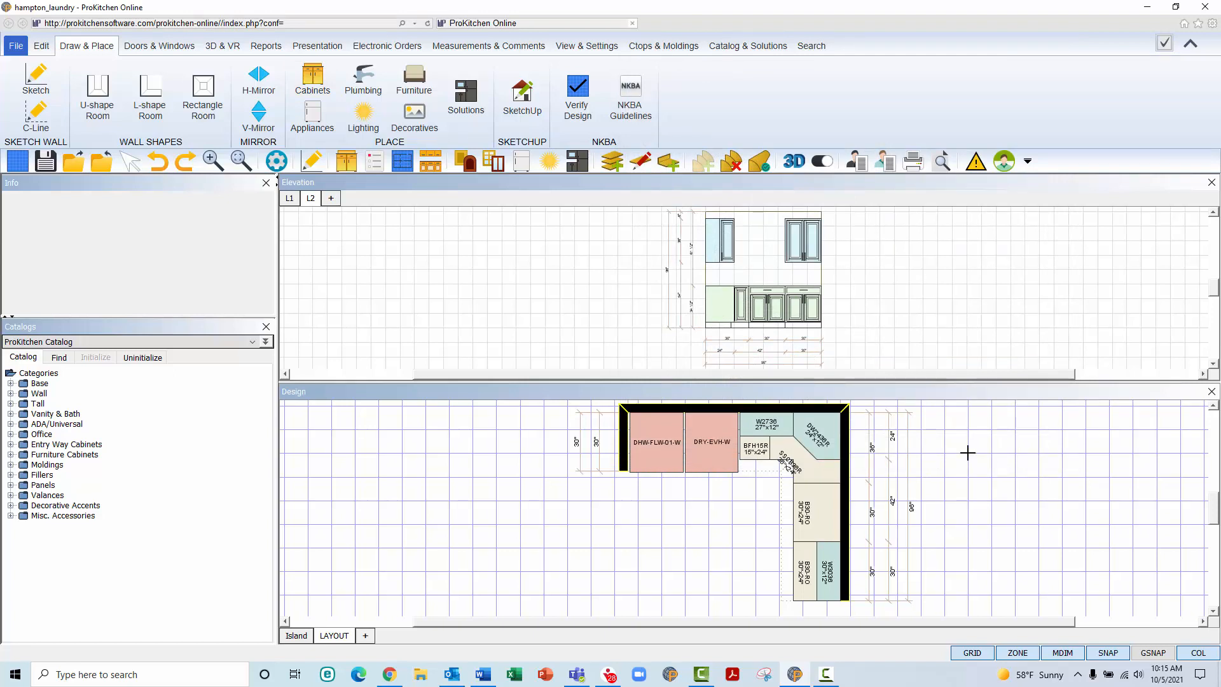
{"action": "left_click", "coordinate": [742, 237]}
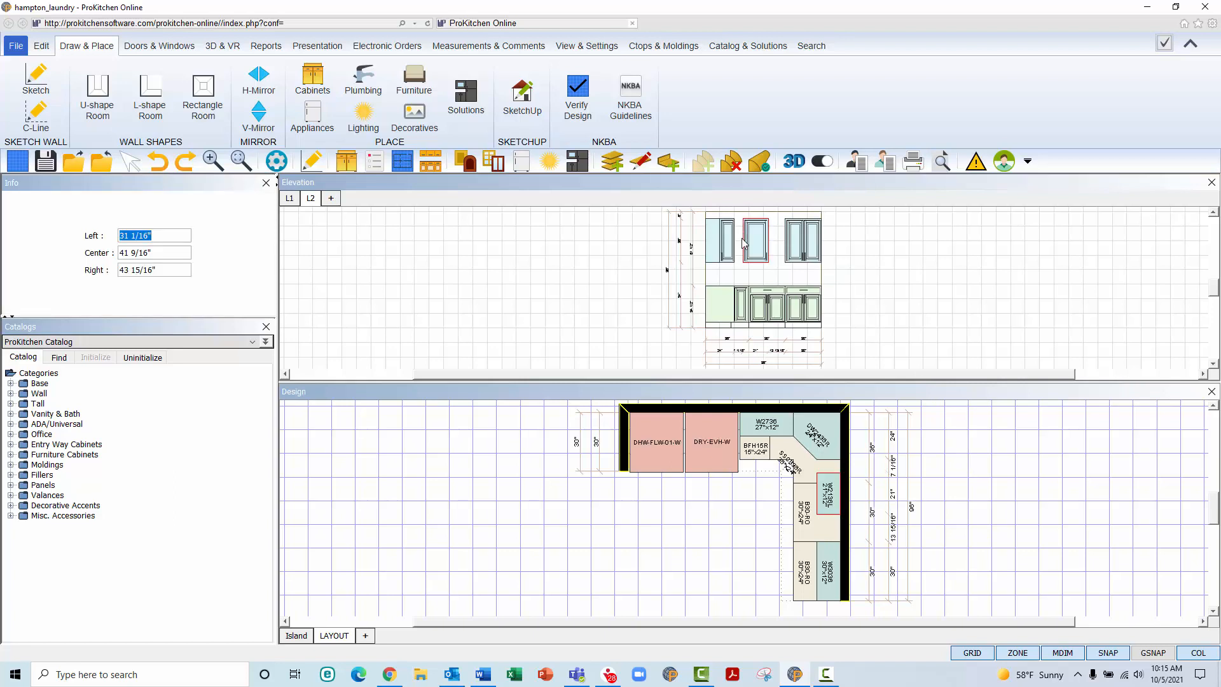
{"action": "type", "text": "45\""}
{"action": "key", "text": "Return"}
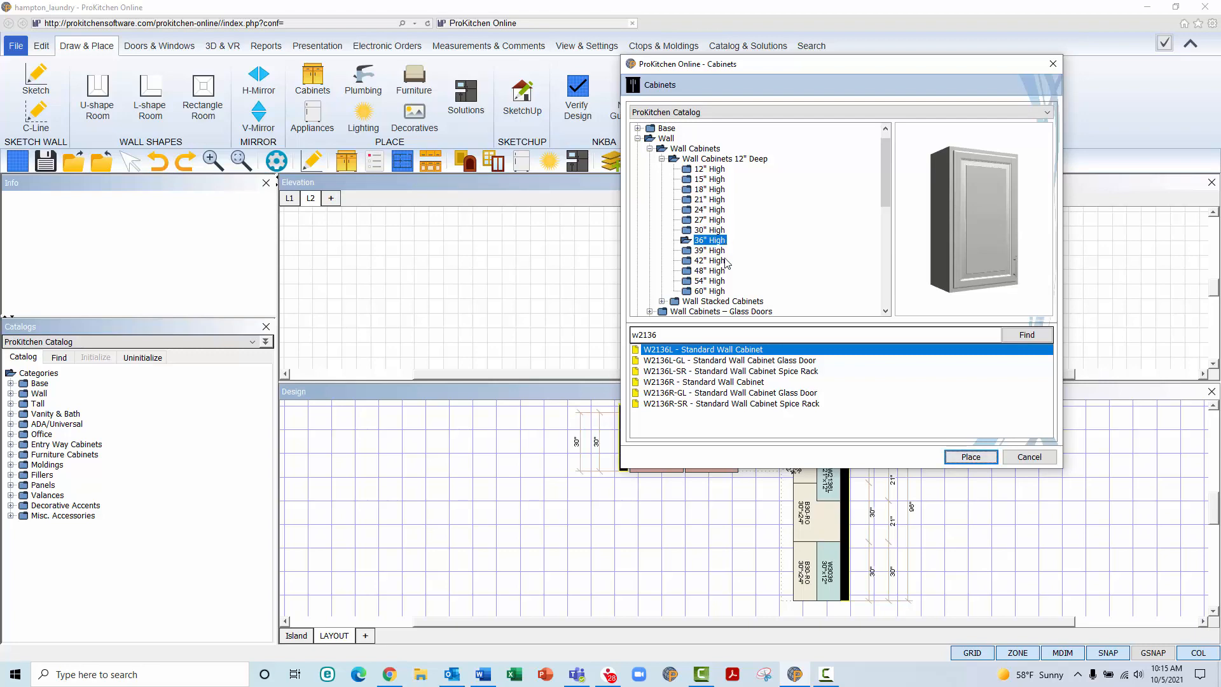
Place the W2136R standard wall cabinet in the gap beside the 30" wall cabinet and finish placing cabinets.
{"action": "left_click", "coordinate": [731, 381]}
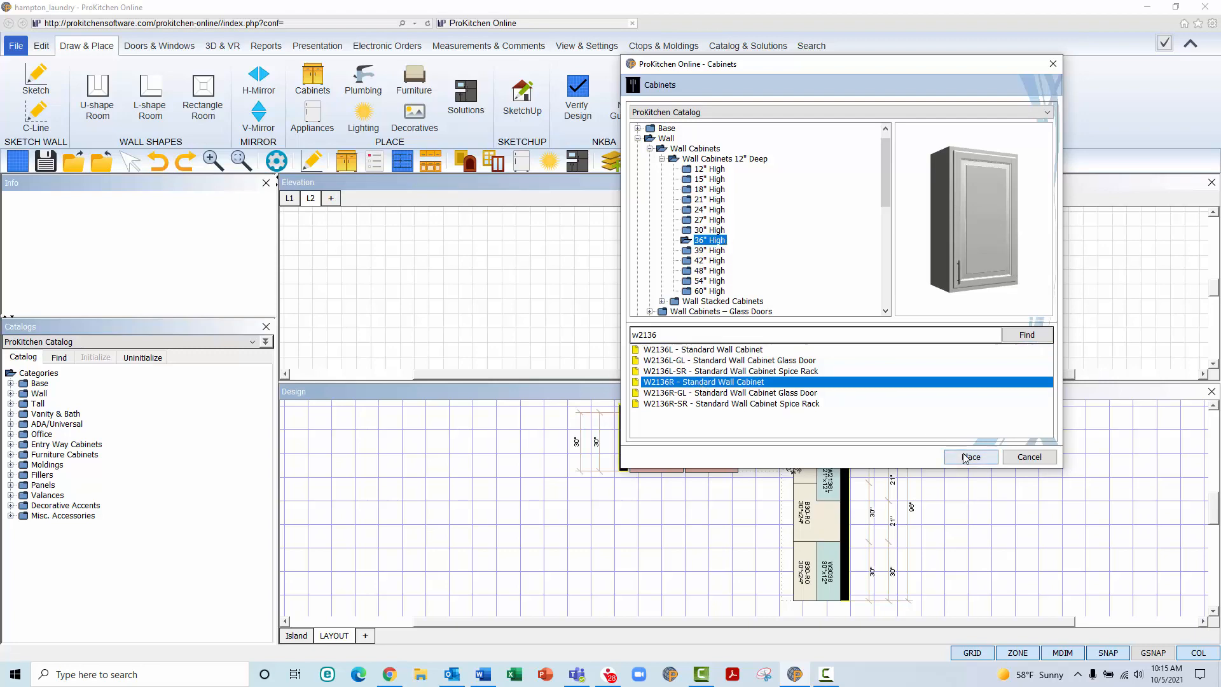
{"action": "left_click", "coordinate": [967, 458]}
{"action": "left_click", "coordinate": [774, 246]}
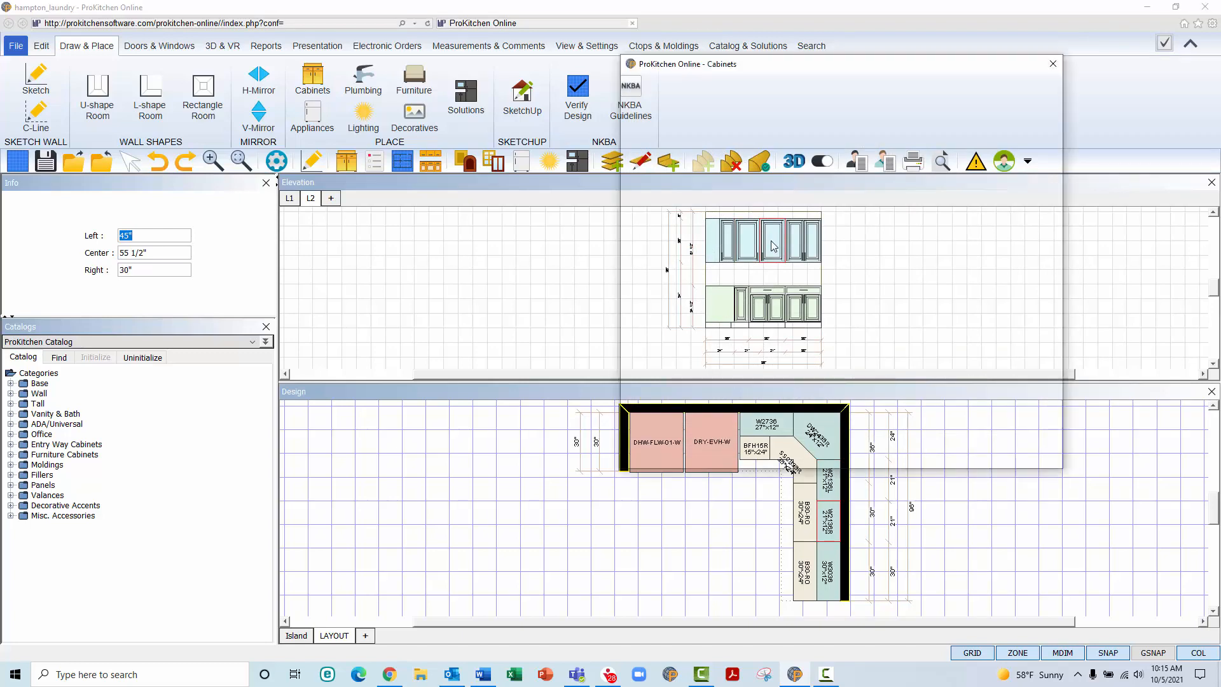
{"action": "left_click", "coordinate": [1042, 460]}
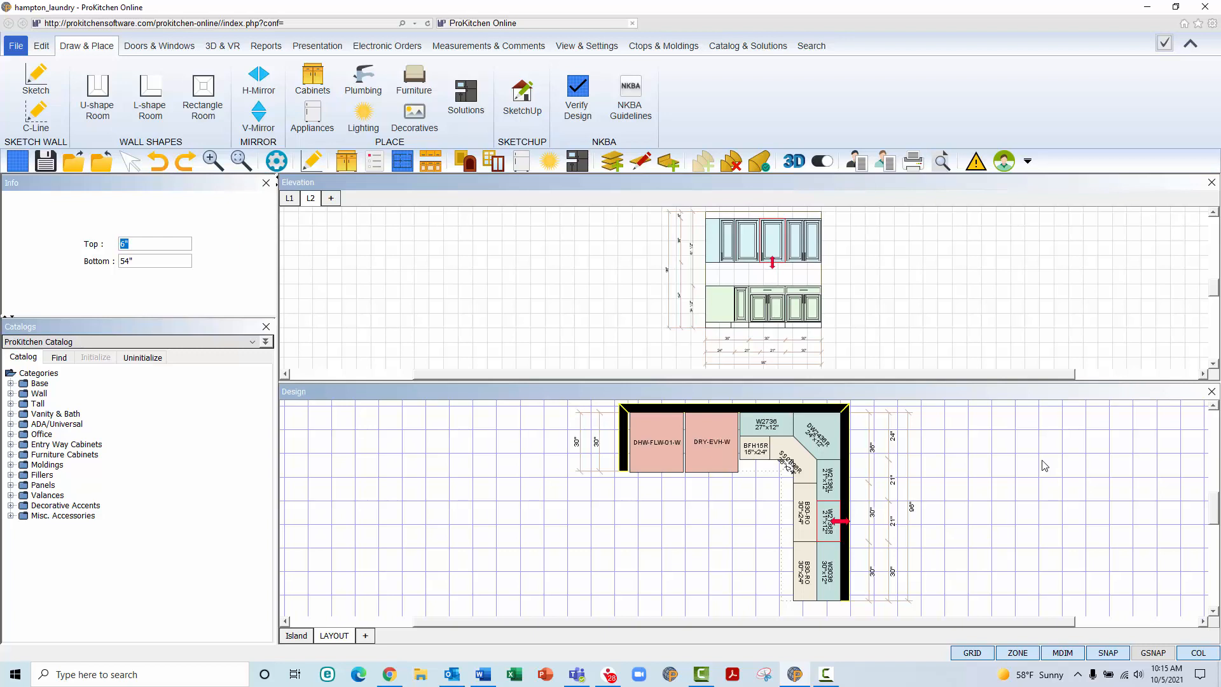
Change the color of the BFH15R base cabinet by creating a catalog copy named ProKitchen Catalog 2.
{"action": "right_click", "coordinate": [759, 454]}
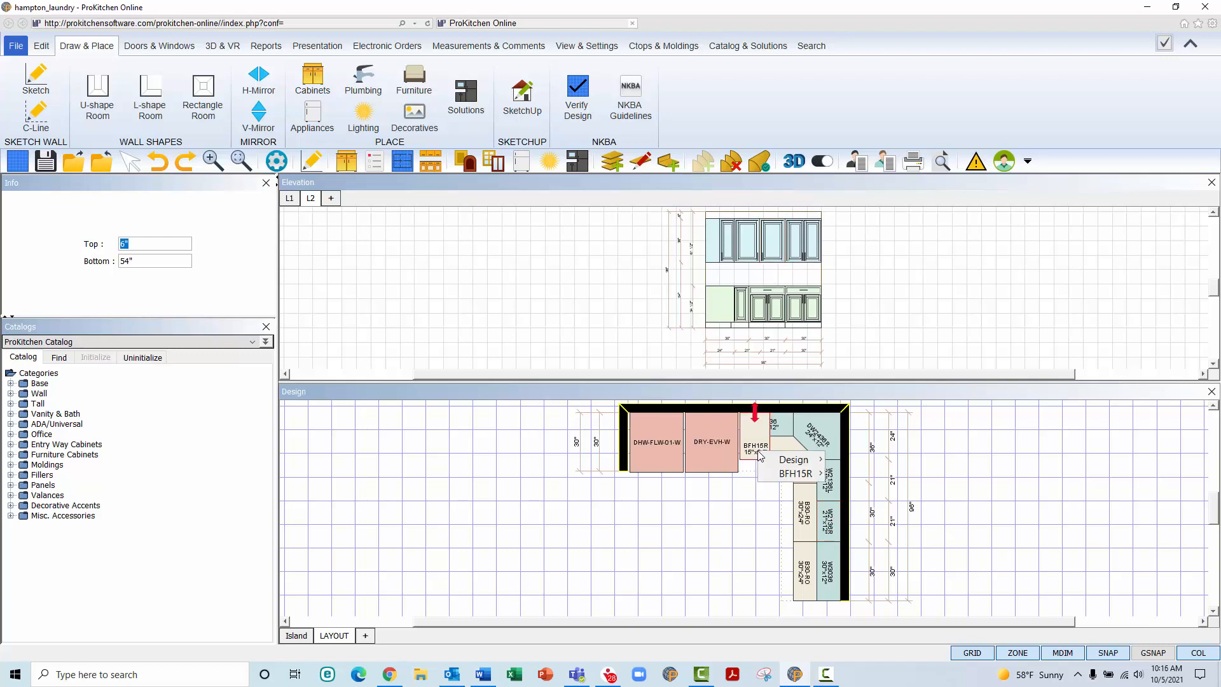
{"action": "mouse_move", "coordinate": [788, 476]}
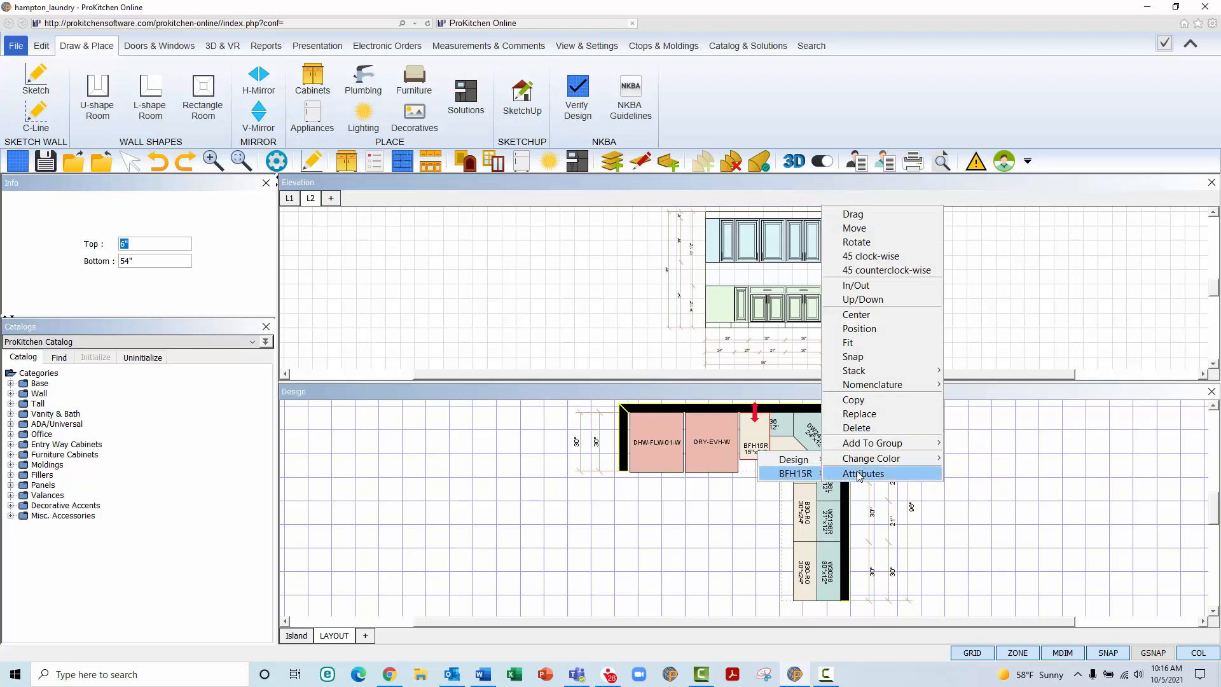
{"action": "mouse_move", "coordinate": [863, 465]}
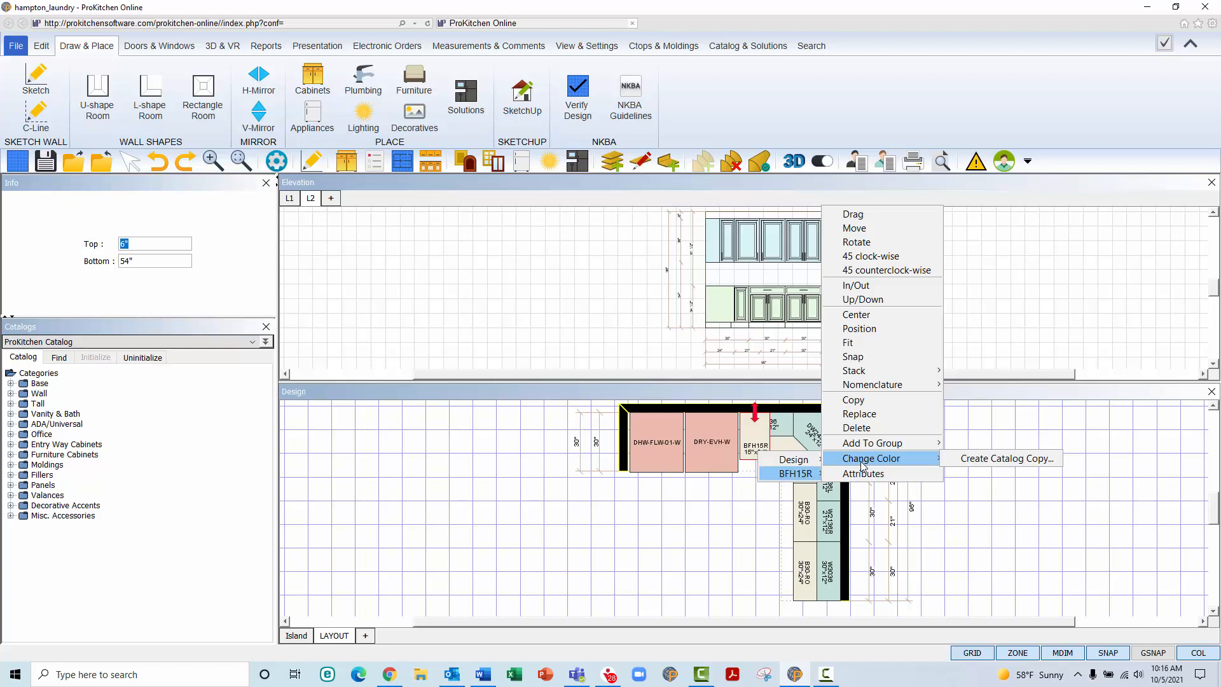
{"action": "left_click", "coordinate": [957, 461]}
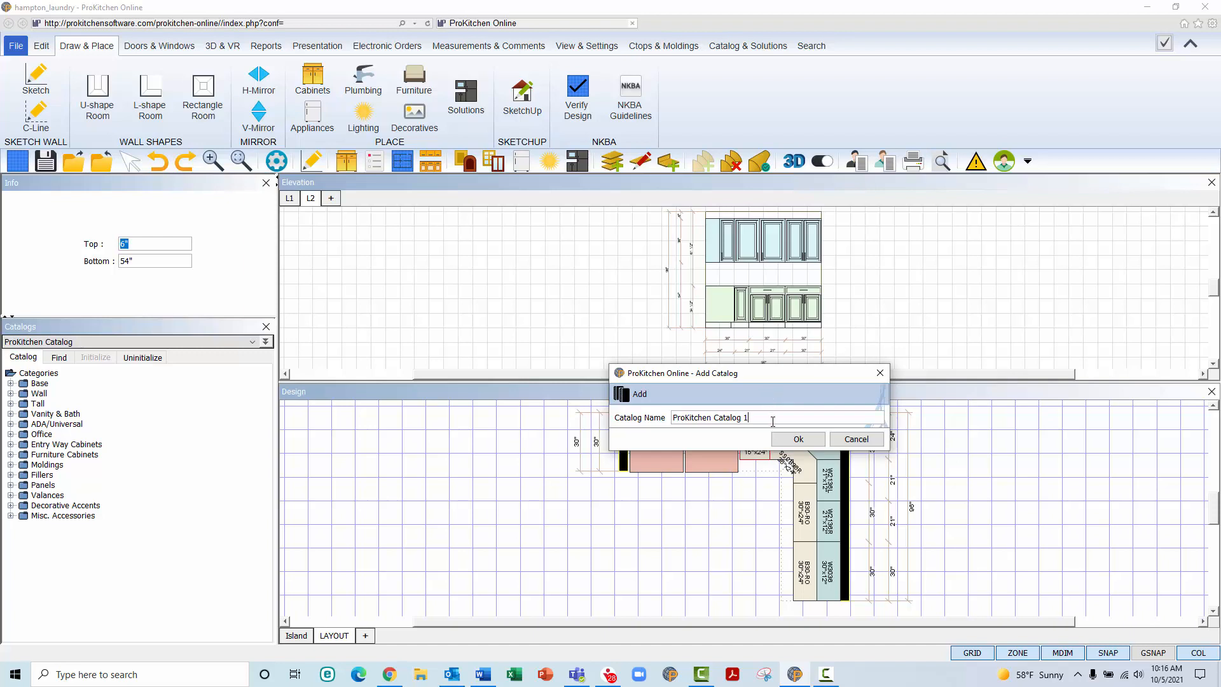
{"action": "left_click_drag", "start_coordinate": [743, 417], "coordinate": [668, 419]}
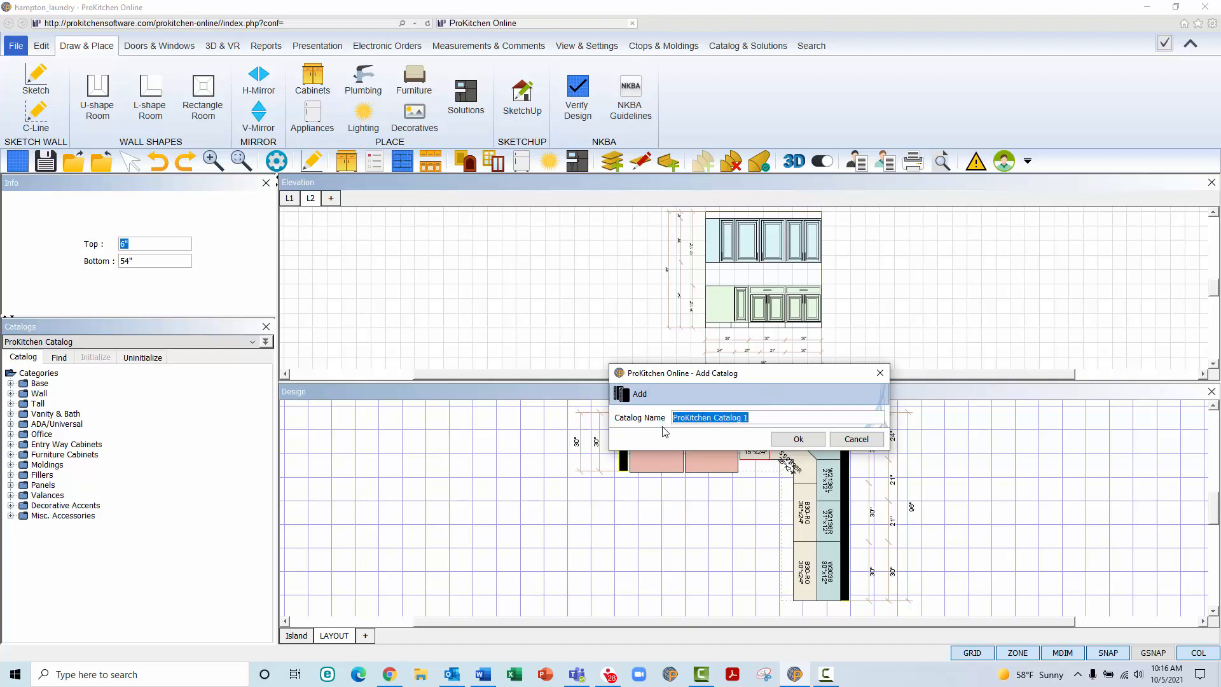
{"action": "left_click", "coordinate": [753, 418]}
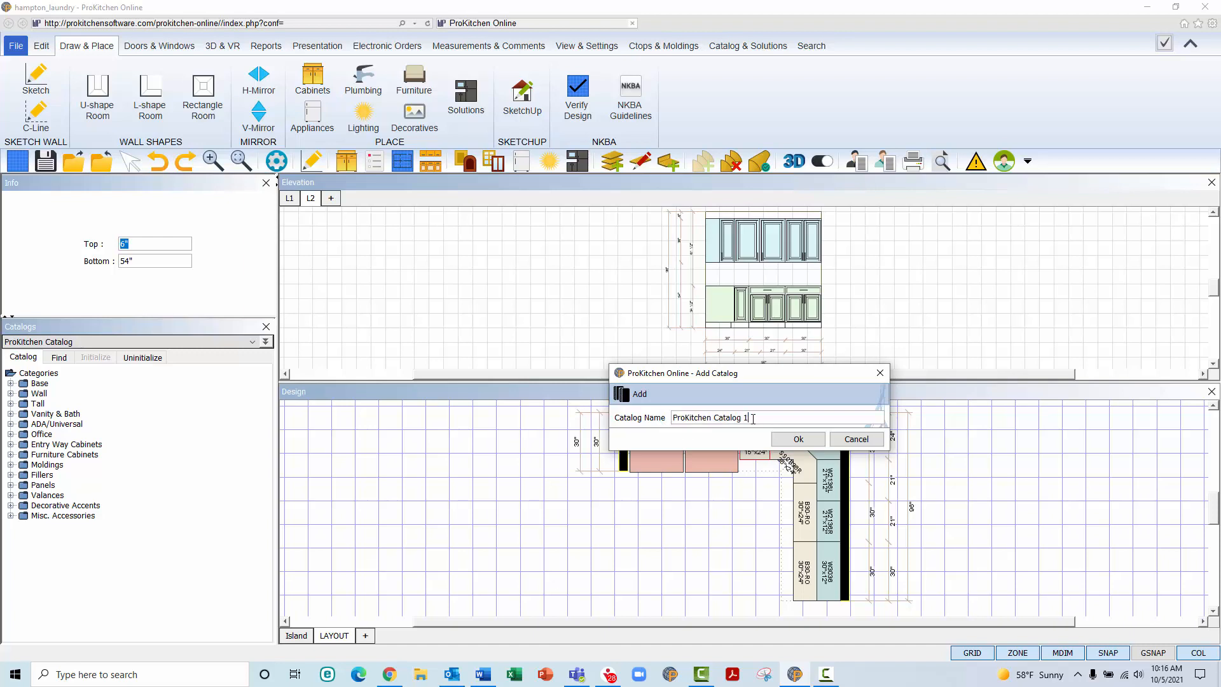
{"action": "key", "text": "BackSpace"}
{"action": "type", "text": "2"}
{"action": "left_click", "coordinate": [798, 440]}
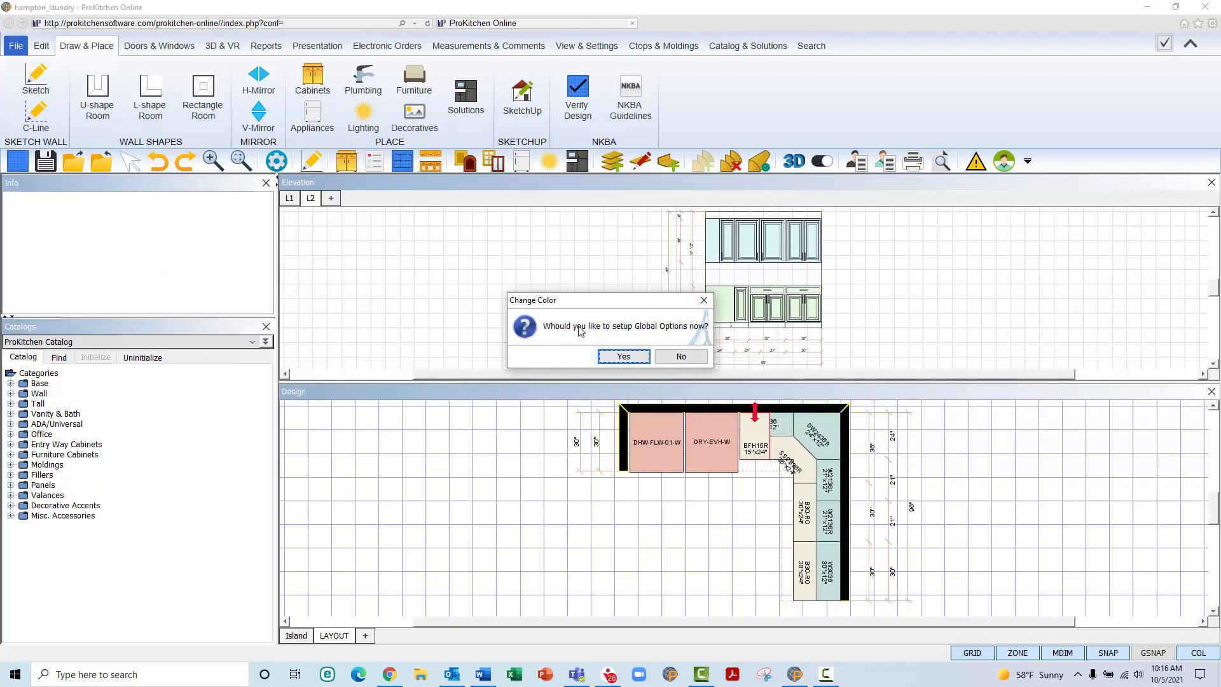
Start setting up the catalog copy's global options with Framed construction and Standard 1/2" Overlay.
{"action": "left_click", "coordinate": [622, 356]}
{"action": "double_click", "coordinate": [690, 255]}
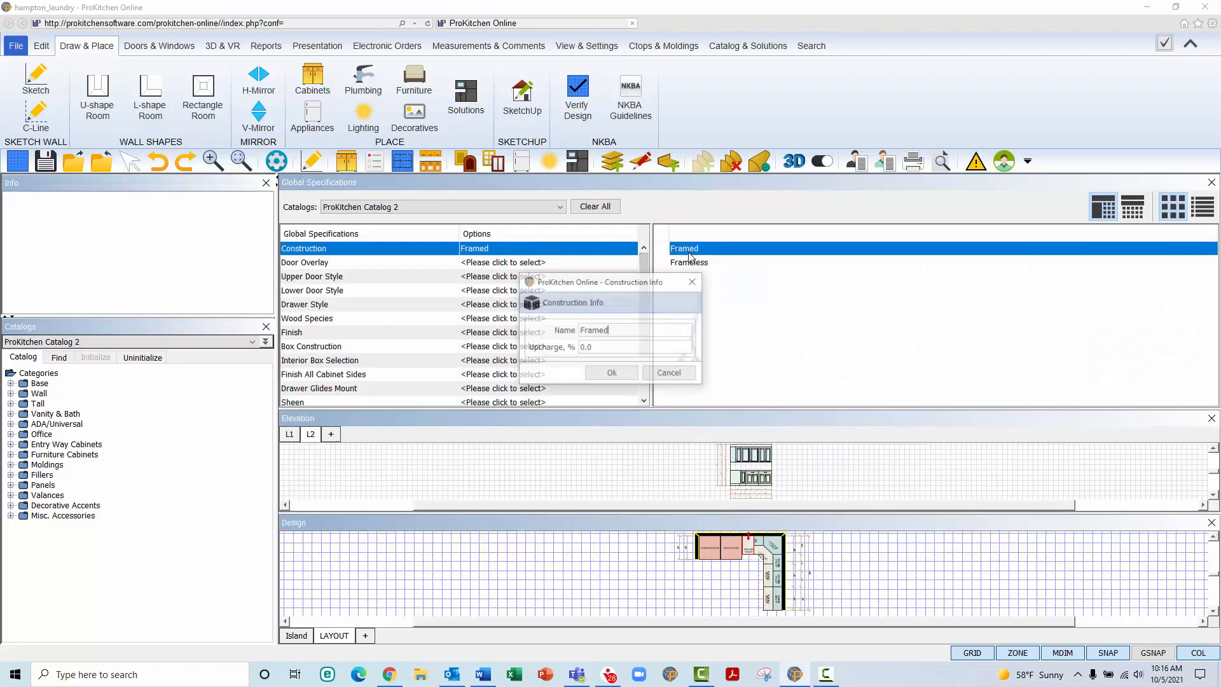
{"action": "key", "text": "Return"}
{"action": "double_click", "coordinate": [697, 318]}
{"action": "key", "text": "Return"}
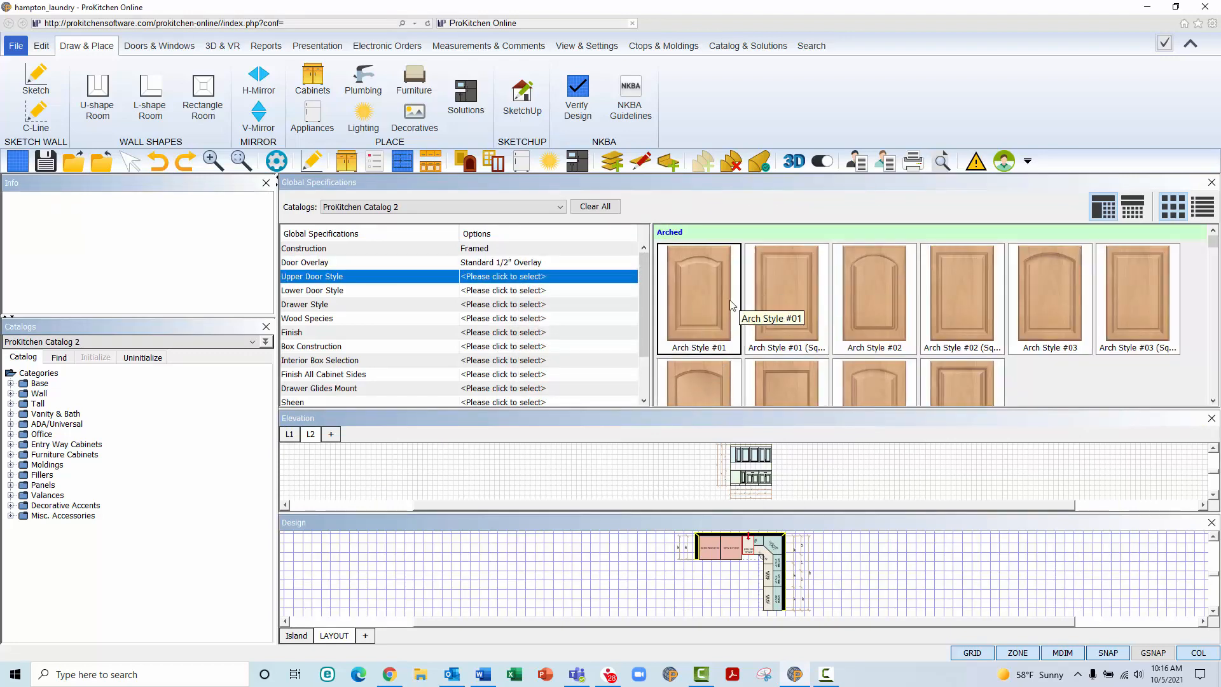
Set upper and lower door styles to Arch Style #01 (Square Base Match), drawer style to Mitered Drawer #03, and wood species to Paint Grade.
{"action": "double_click", "coordinate": [785, 303]}
{"action": "double_click", "coordinate": [785, 302]}
{"action": "double_click", "coordinate": [875, 299]}
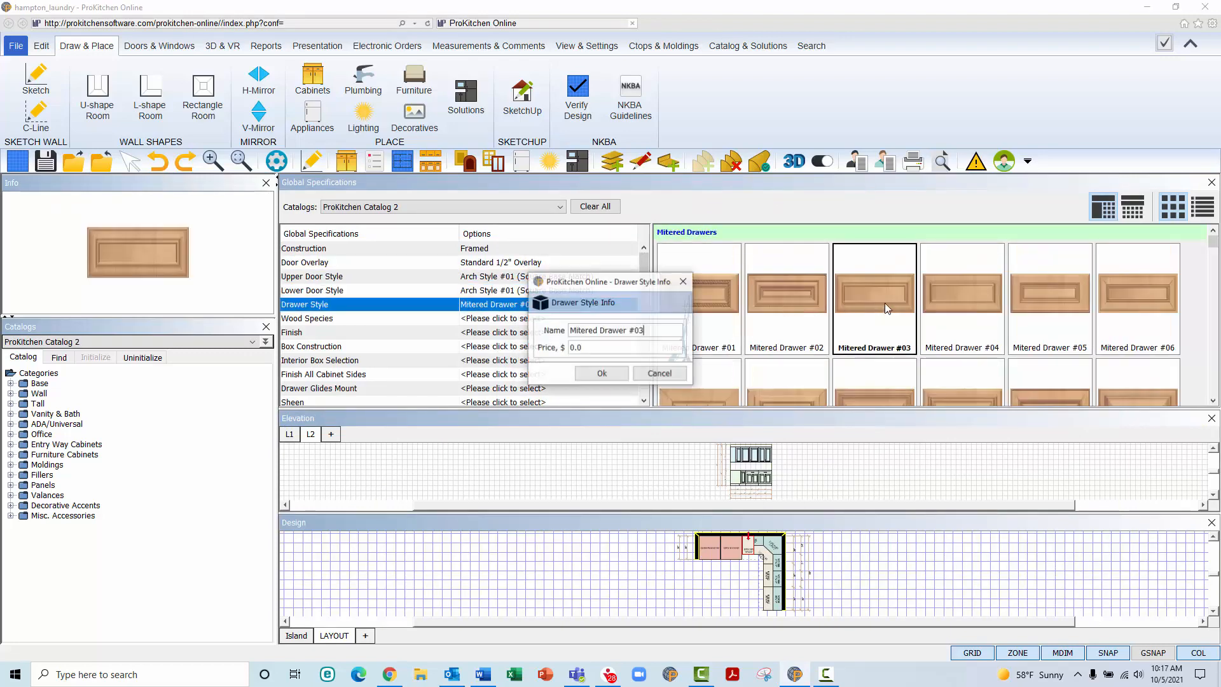
{"action": "left_click", "coordinate": [620, 374]}
{"action": "double_click", "coordinate": [712, 375]}
{"action": "key", "text": "Return"}
Set the catalog copy's finish to On the Rocks (SW 7671) from the SW Palette Beige.
{"action": "double_click", "coordinate": [716, 329]}
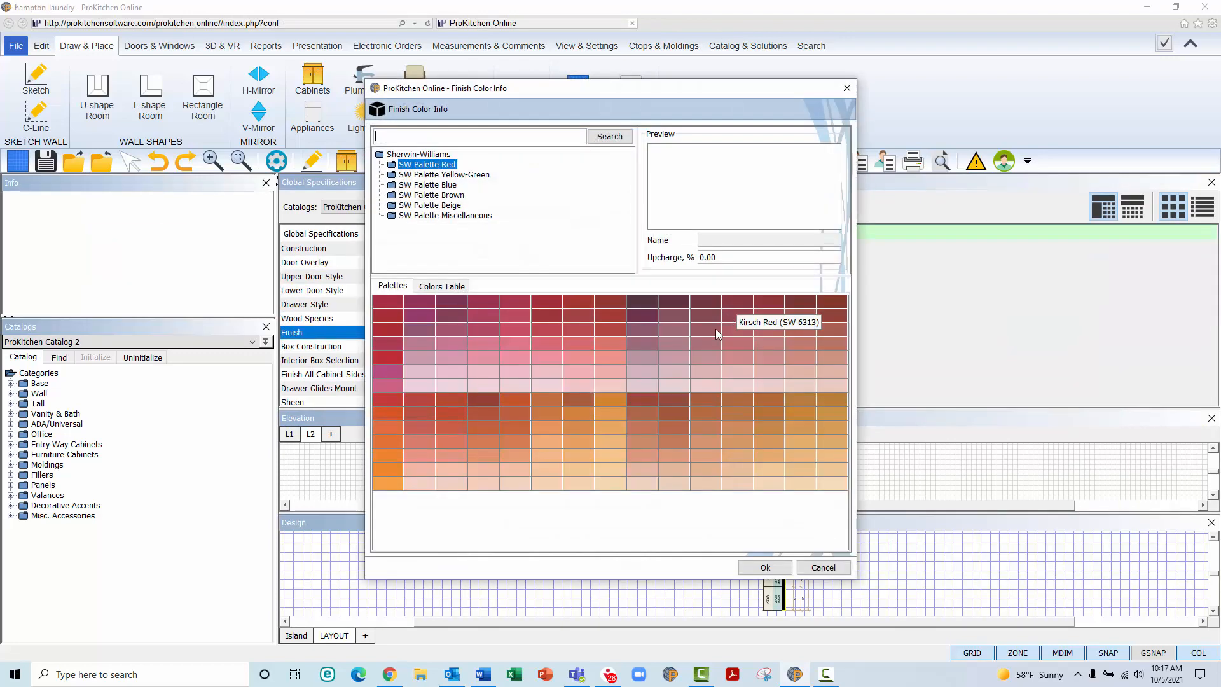
{"action": "left_click", "coordinate": [430, 205]}
{"action": "left_click", "coordinate": [584, 413]}
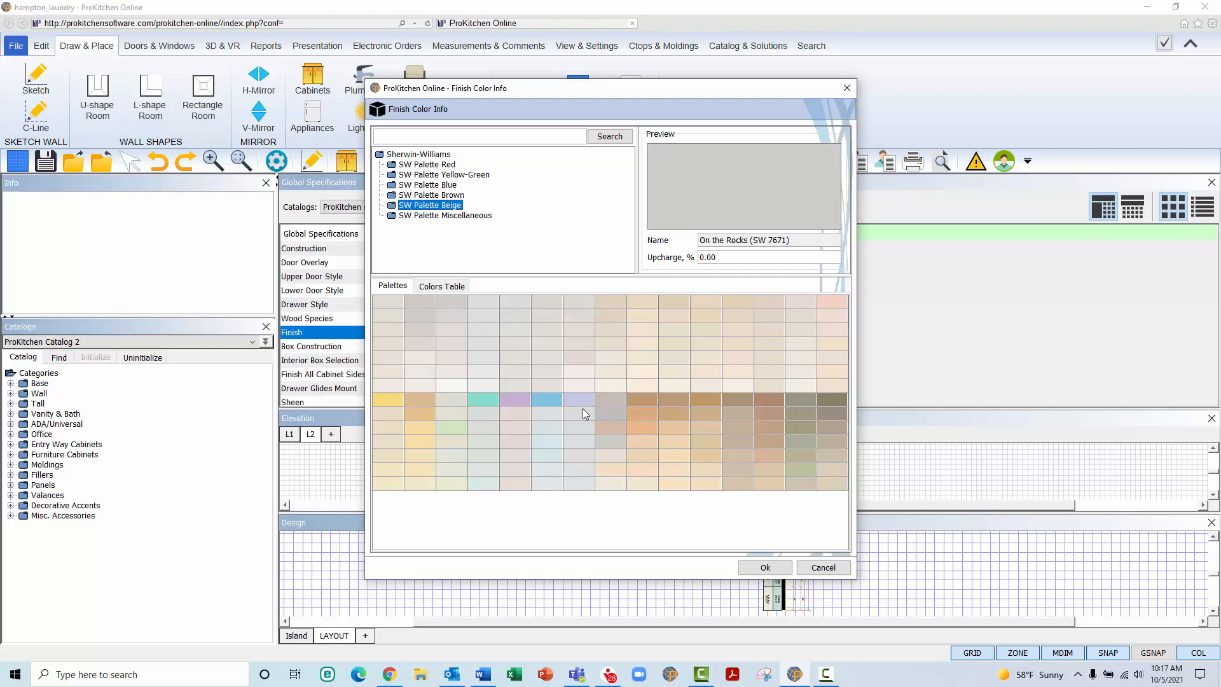
{"action": "left_click", "coordinate": [765, 567]}
Specify All Plywood (APC) box construction, no interior box selection, finished cabinet sides, Undermount drawer glides, and Semi-Gloss sheen.
{"action": "double_click", "coordinate": [691, 249]}
{"action": "key", "text": "Return"}
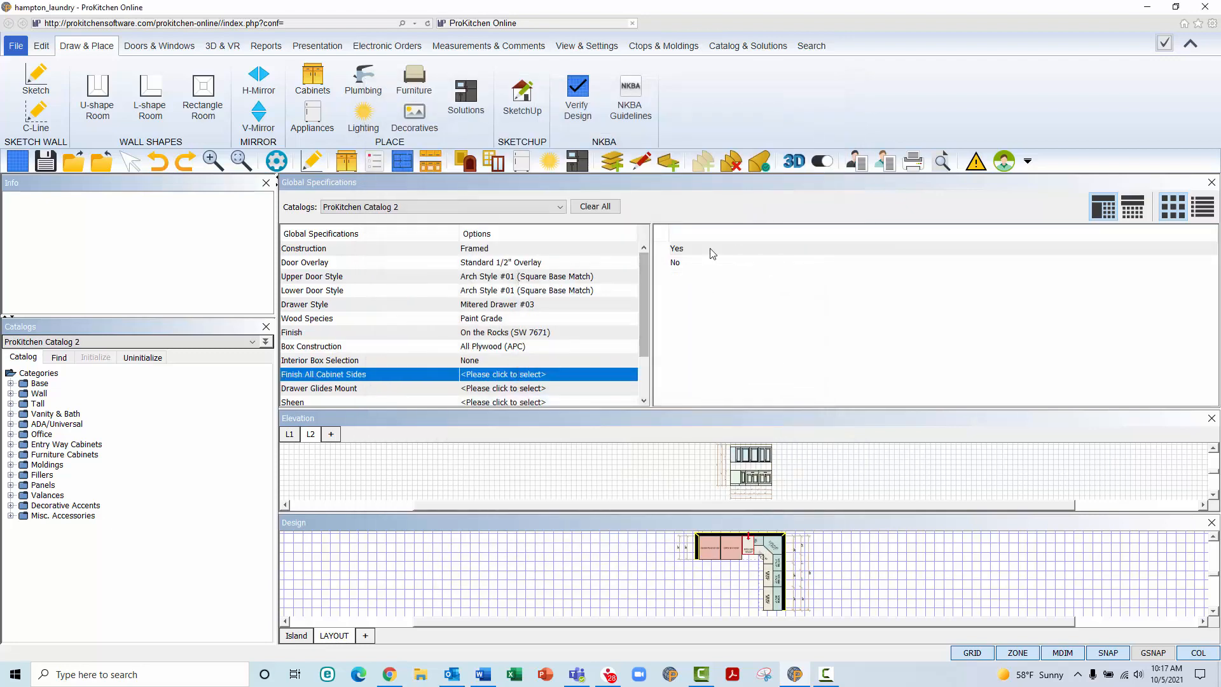
{"action": "double_click", "coordinate": [712, 250]}
{"action": "key", "text": "Return"}
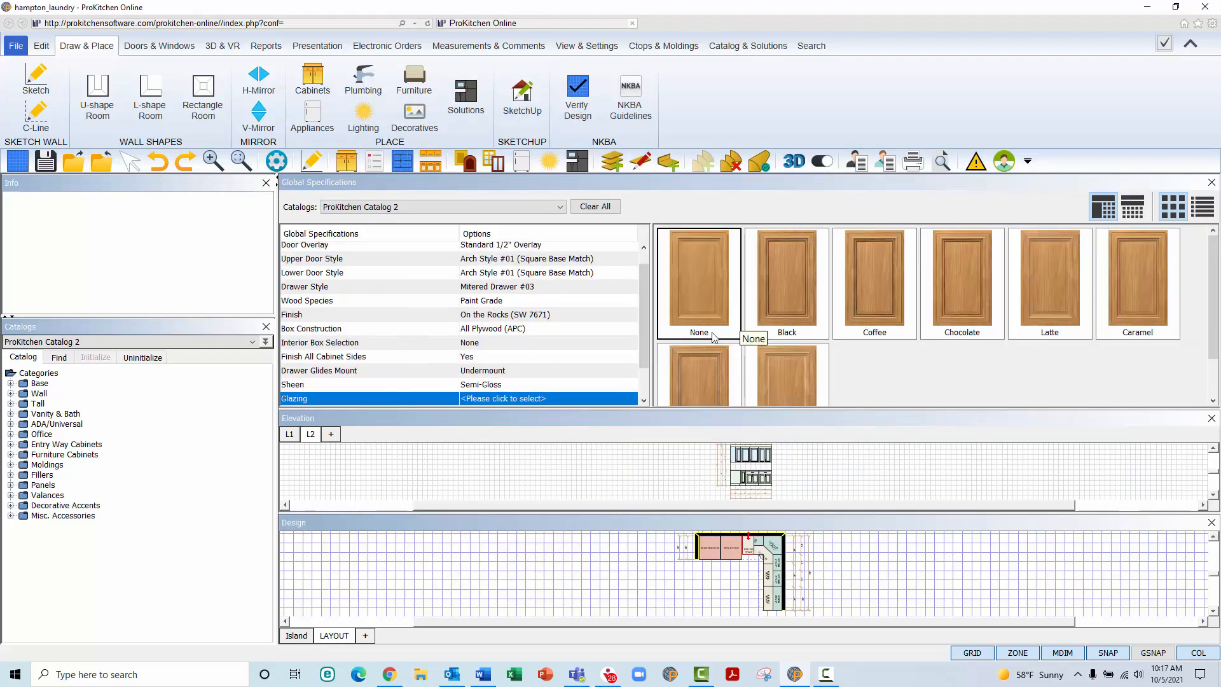
Set glazing and finish technique to None, choose Bar Pull 05 (6"L) door hardware, and close the global specifications.
{"action": "double_click", "coordinate": [713, 333]}
{"action": "left_click", "coordinate": [617, 373]}
{"action": "double_click", "coordinate": [733, 253]}
{"action": "left_click", "coordinate": [1121, 282]}
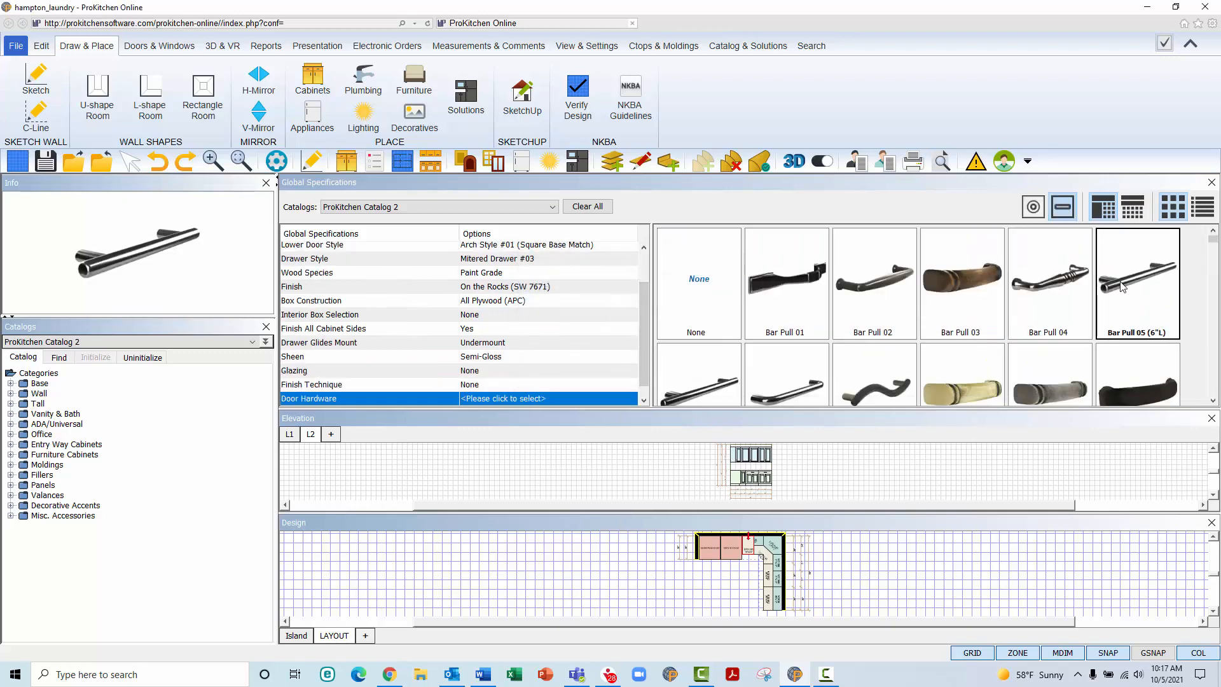
{"action": "double_click", "coordinate": [1122, 286]}
{"action": "scroll", "coordinate": [601, 353], "scroll_direction": "up", "scroll_amount": 3}
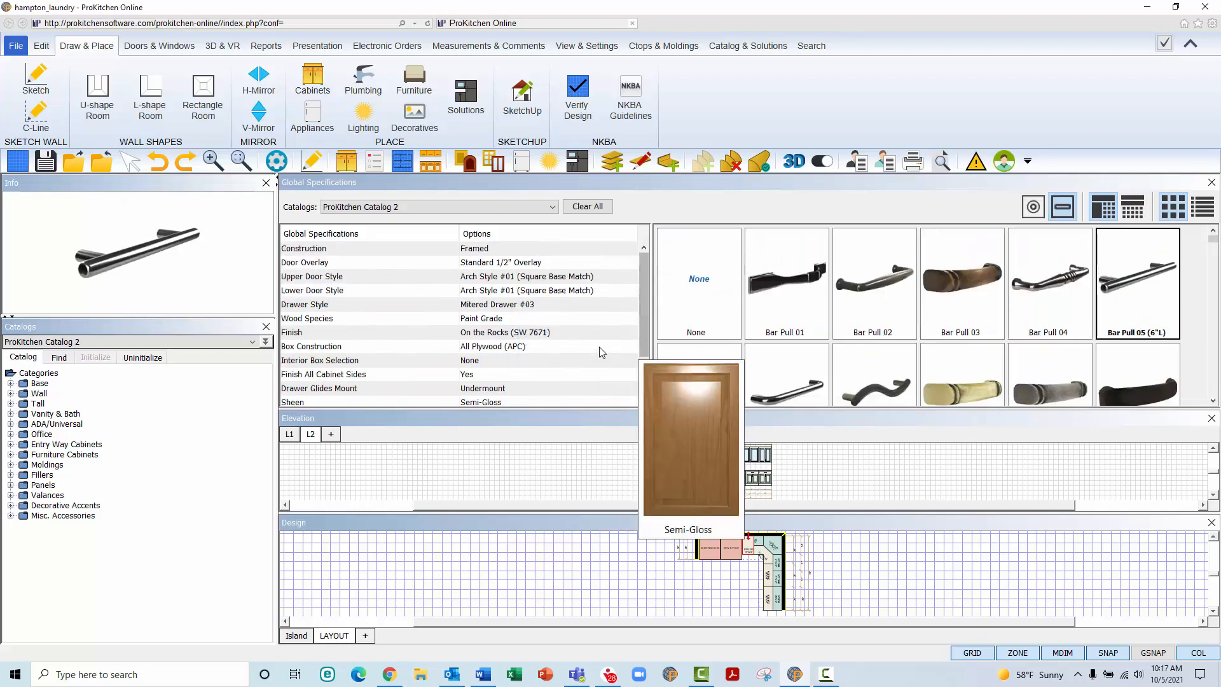
{"action": "left_click", "coordinate": [1211, 183]}
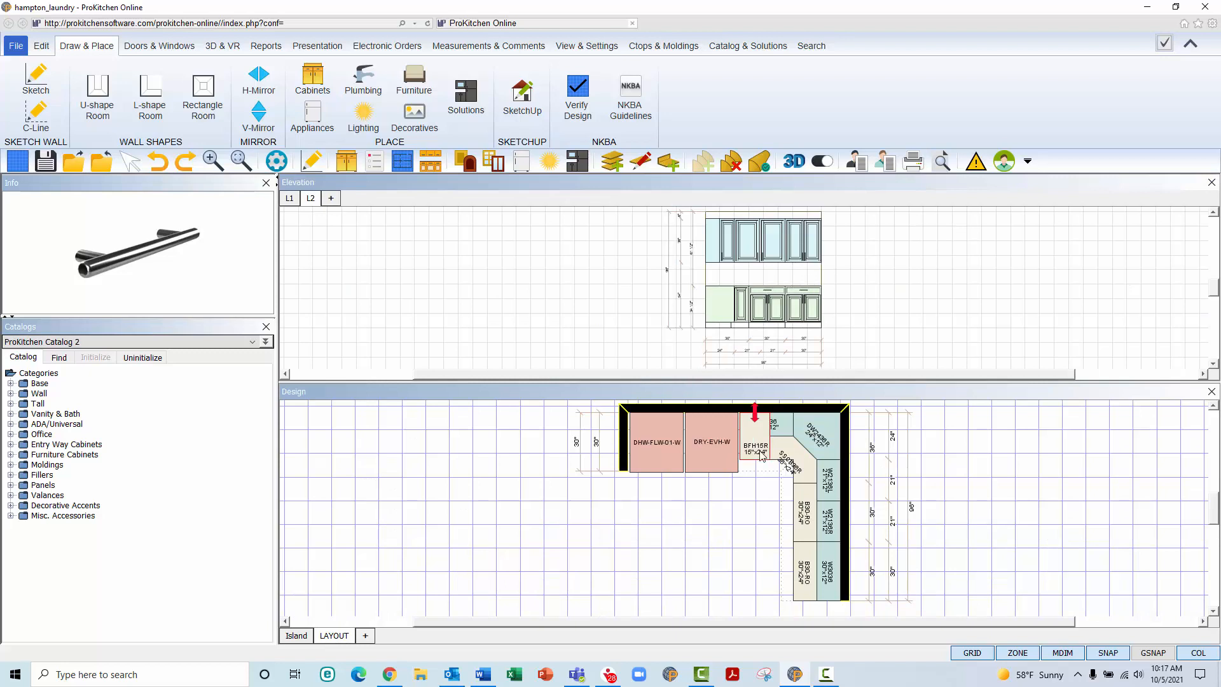
Choose ProKitchen Catalog 2 as the active catalog.
{"action": "left_click", "coordinate": [788, 516]}
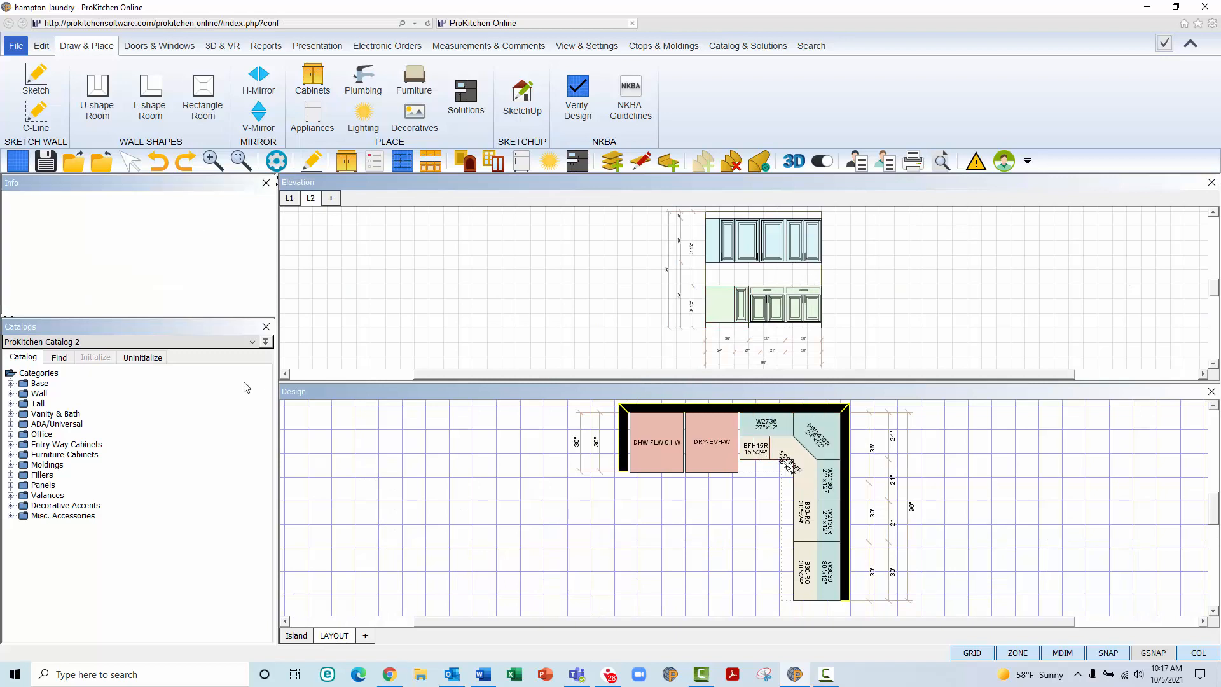
{"action": "left_click", "coordinate": [186, 343]}
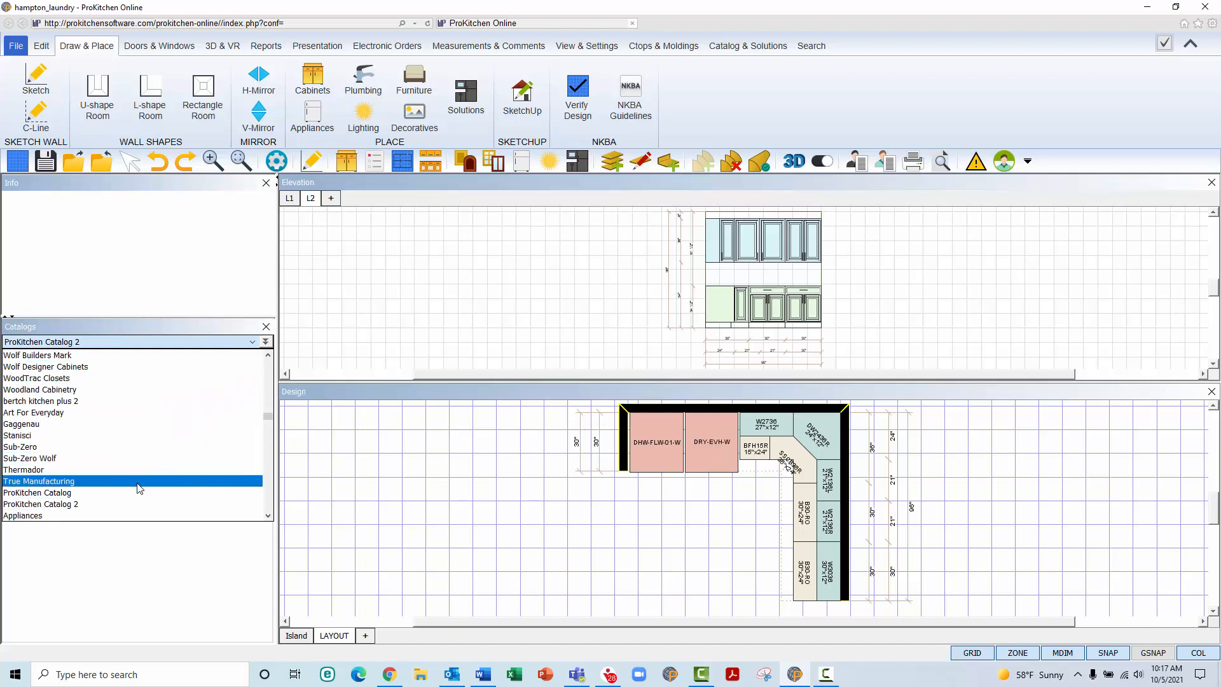
{"action": "left_click", "coordinate": [142, 505]}
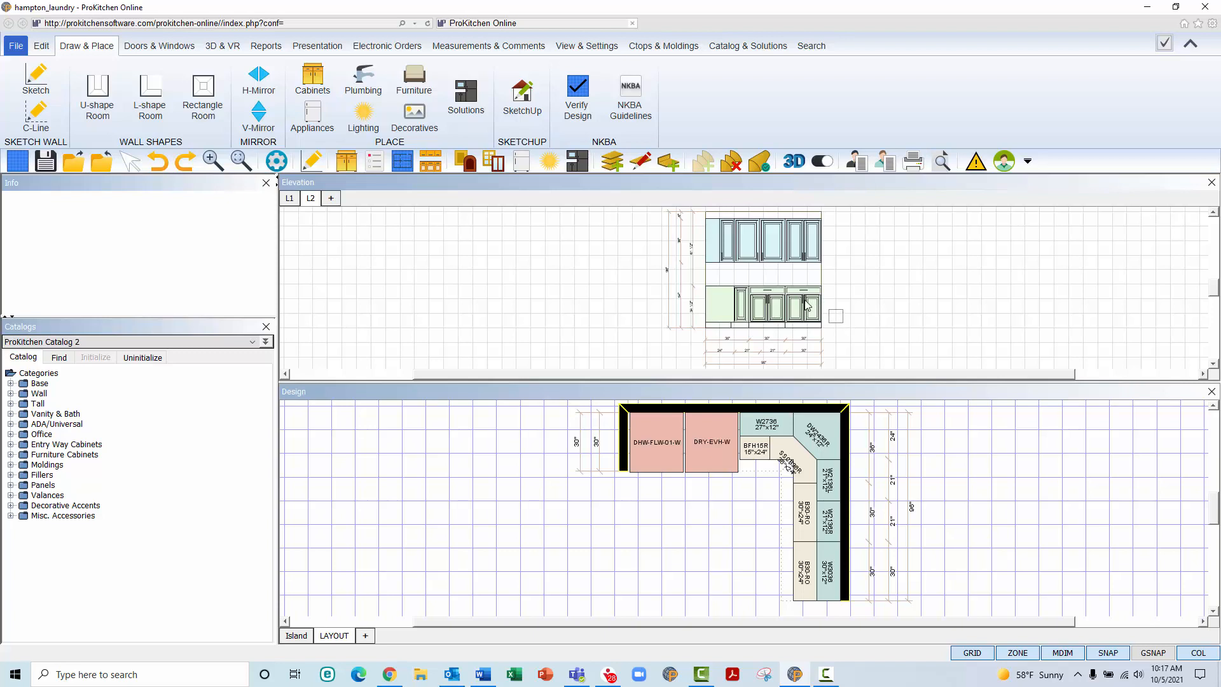
Select the base cabinets in the L2 elevation and change the selection's color to ProKitchen Catalog 2.
{"action": "left_click_drag", "start_coordinate": [806, 304], "coordinate": [666, 302]}
{"action": "right_click", "coordinate": [771, 311]}
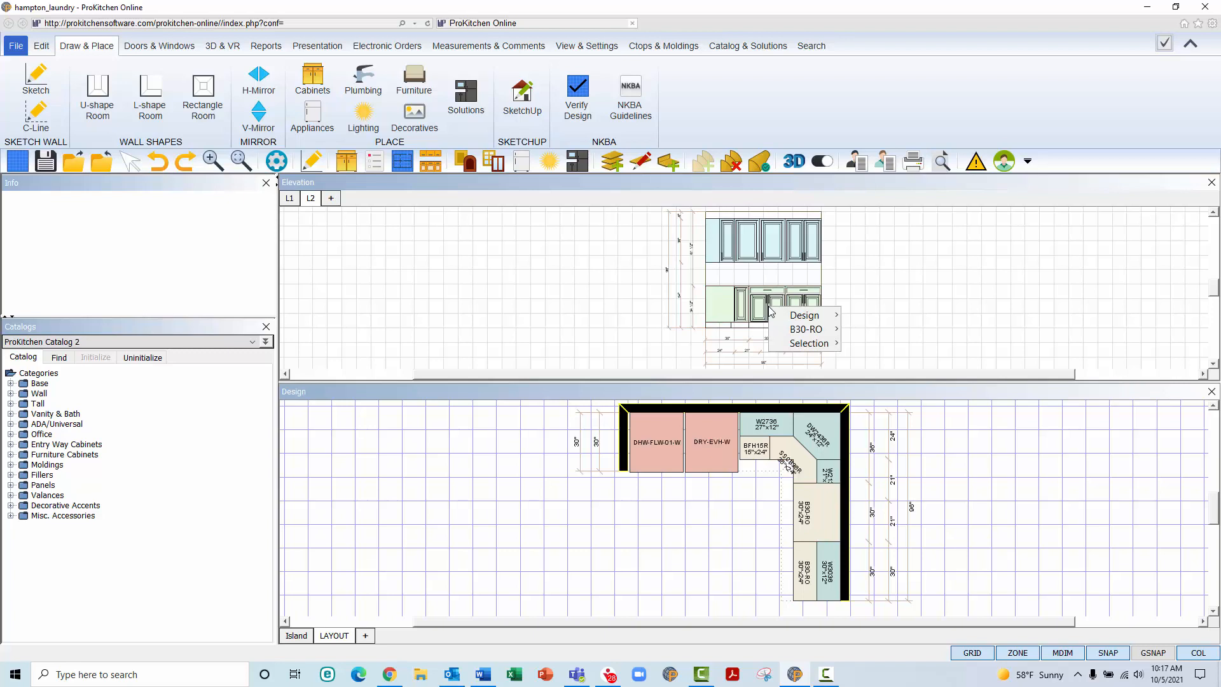
{"action": "mouse_move", "coordinate": [826, 321]}
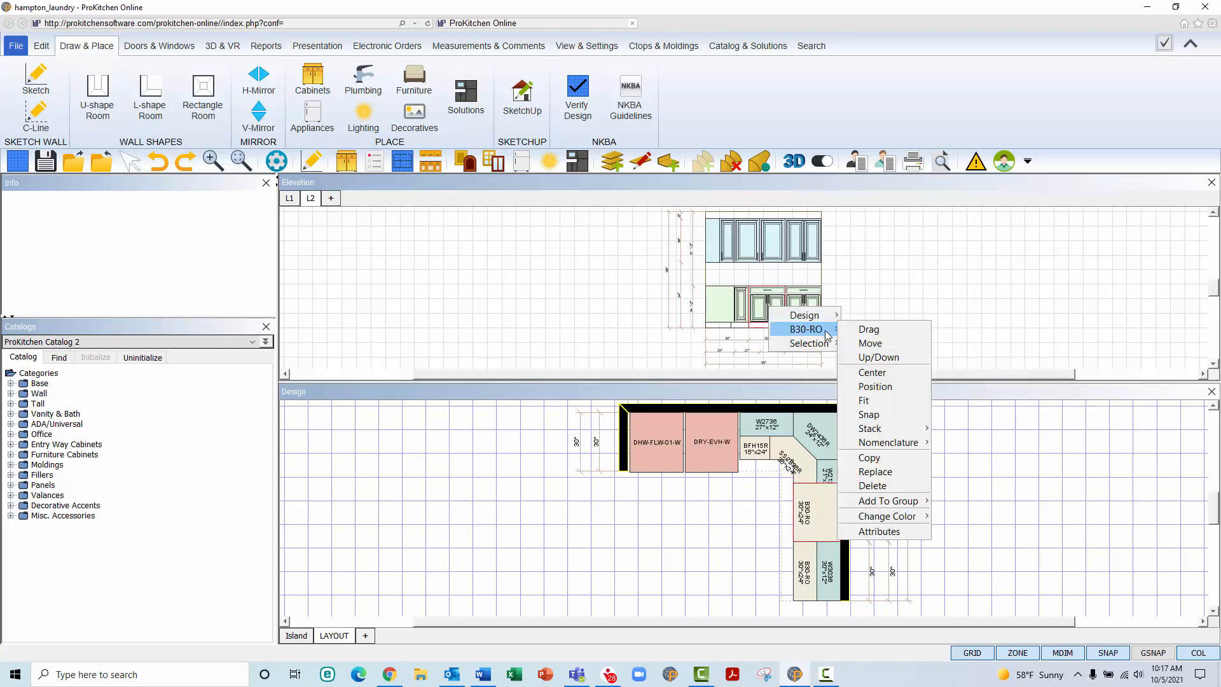
{"action": "mouse_move", "coordinate": [827, 344]}
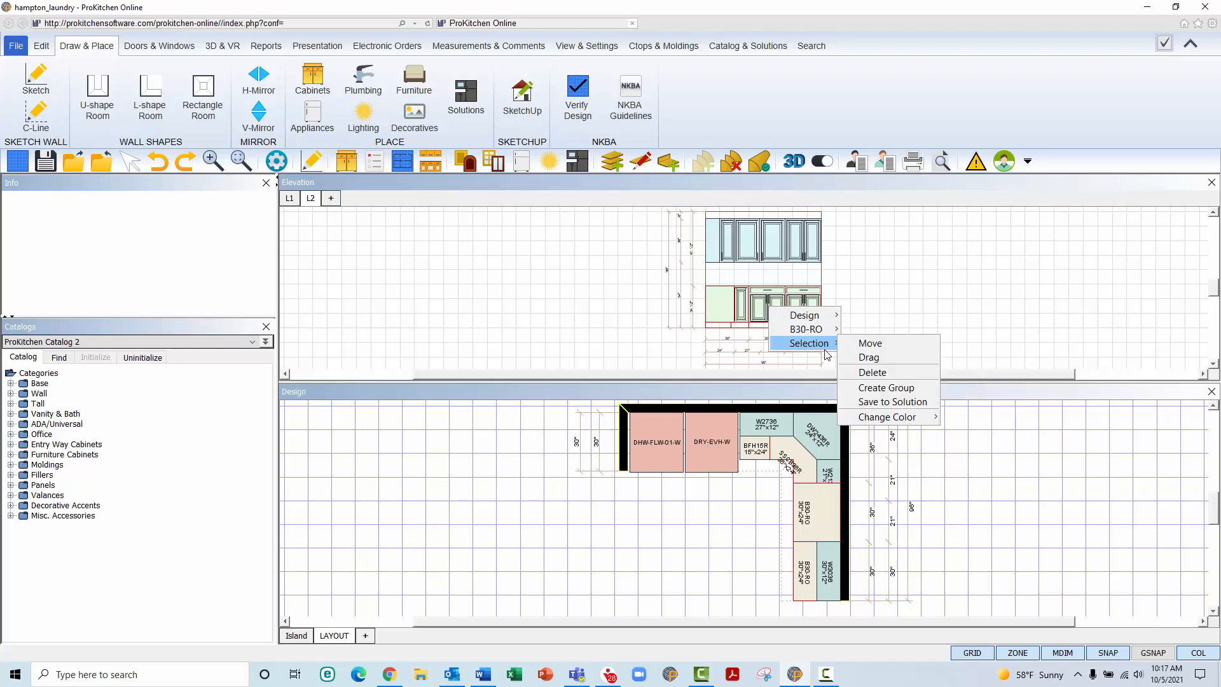
{"action": "mouse_move", "coordinate": [876, 418]}
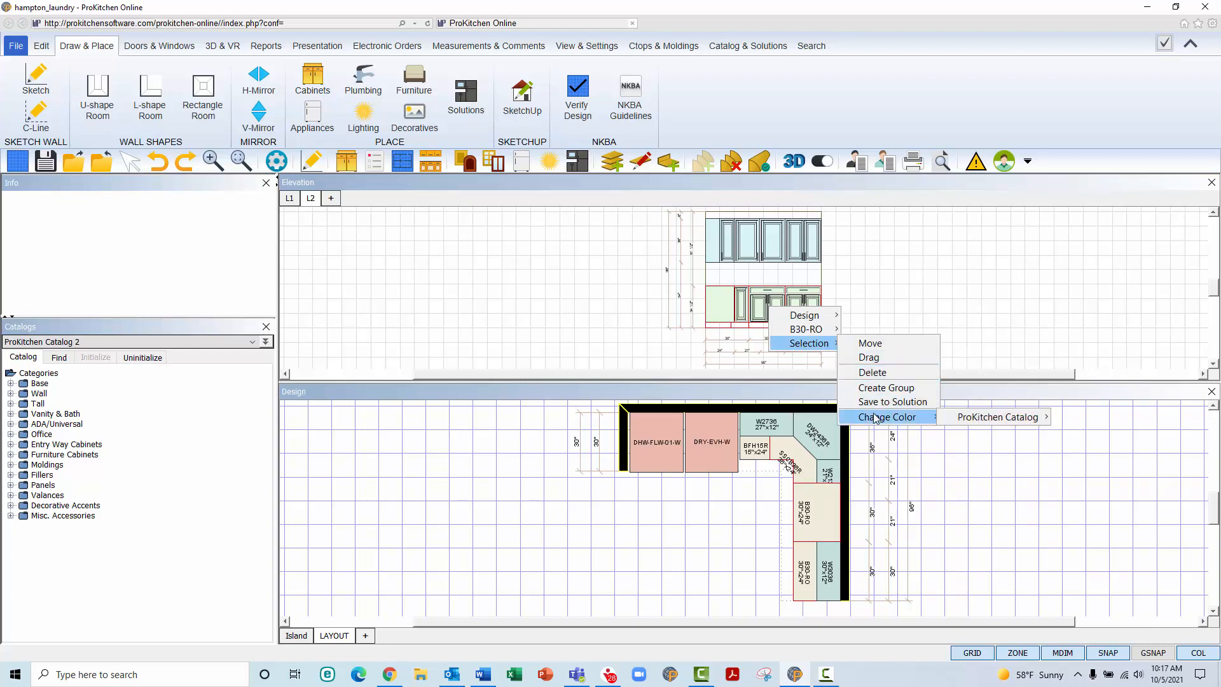
{"action": "mouse_move", "coordinate": [968, 418]}
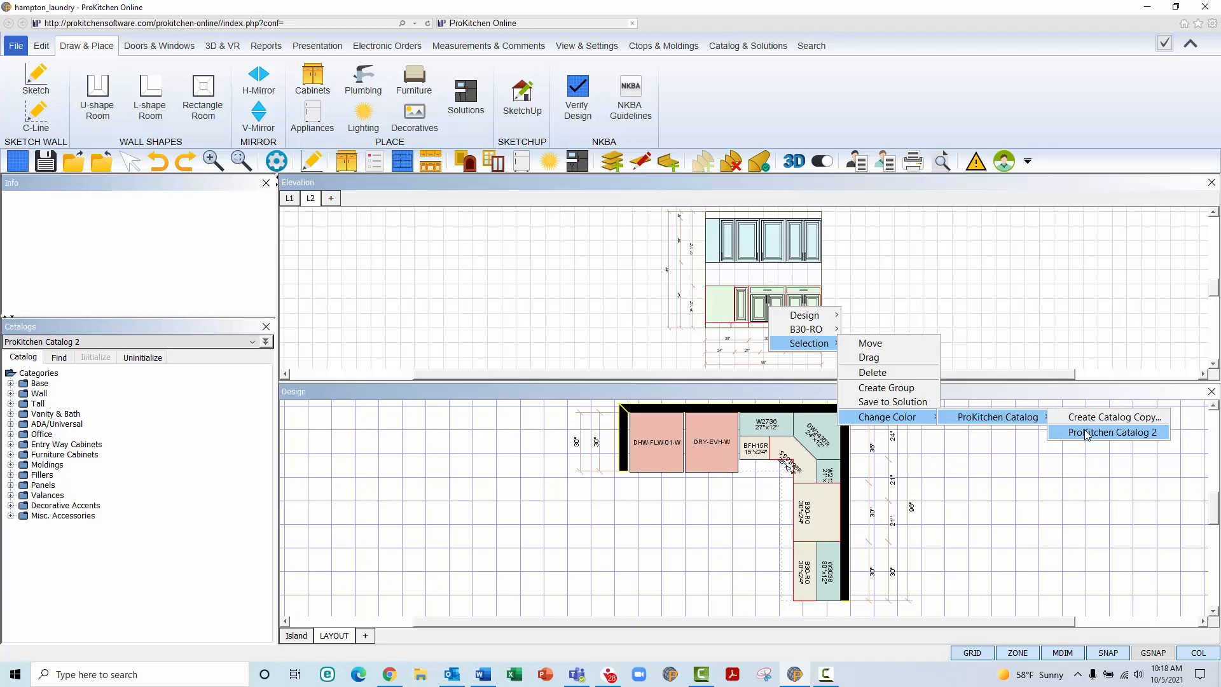
{"action": "left_click", "coordinate": [1086, 433]}
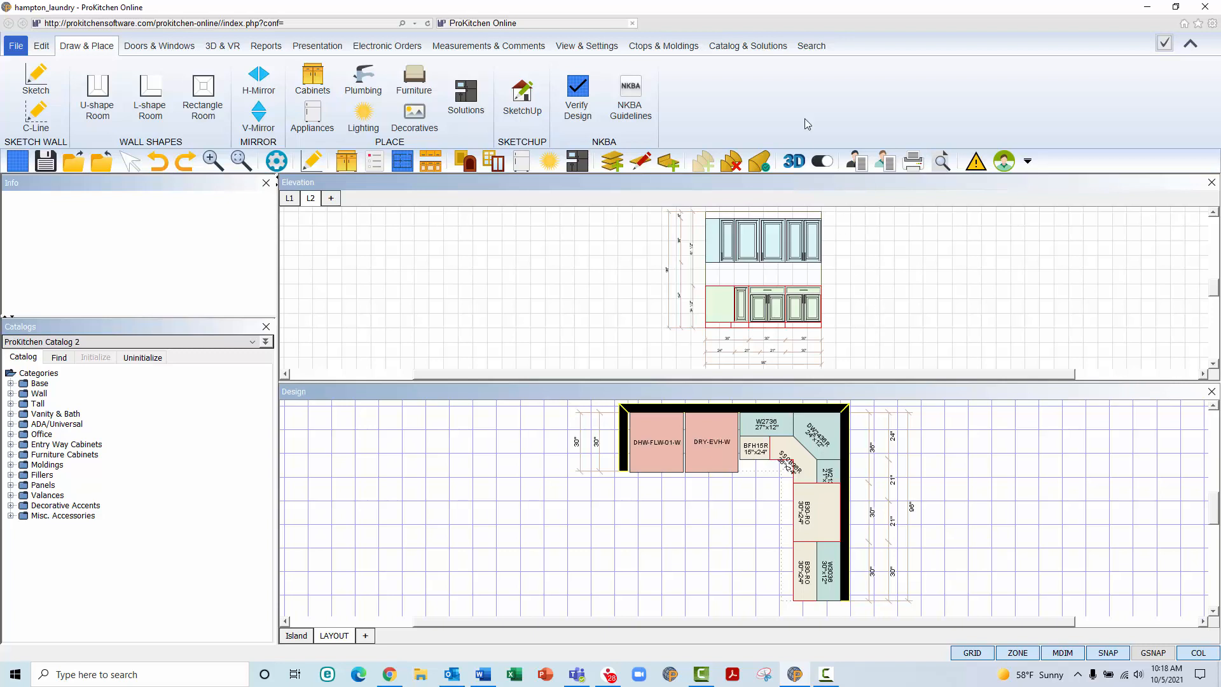
Start copying a catalog, saving the current design to reach the catalog settings.
{"action": "left_click", "coordinate": [762, 50]}
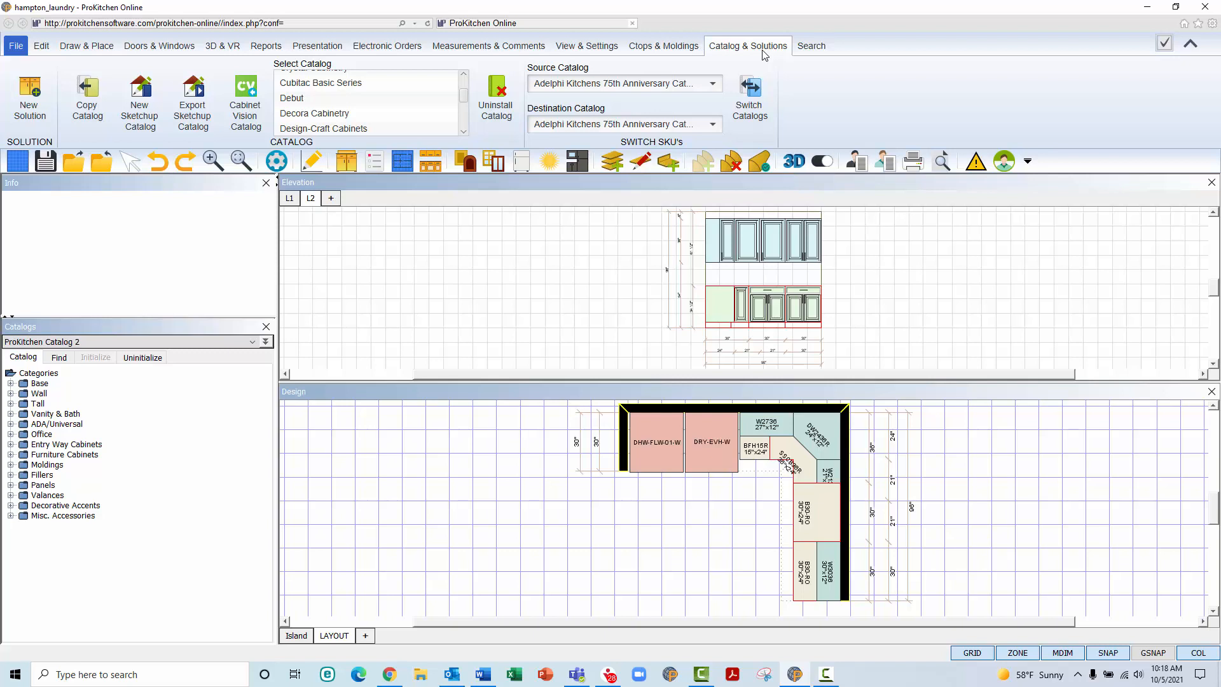
{"action": "left_click", "coordinate": [99, 95]}
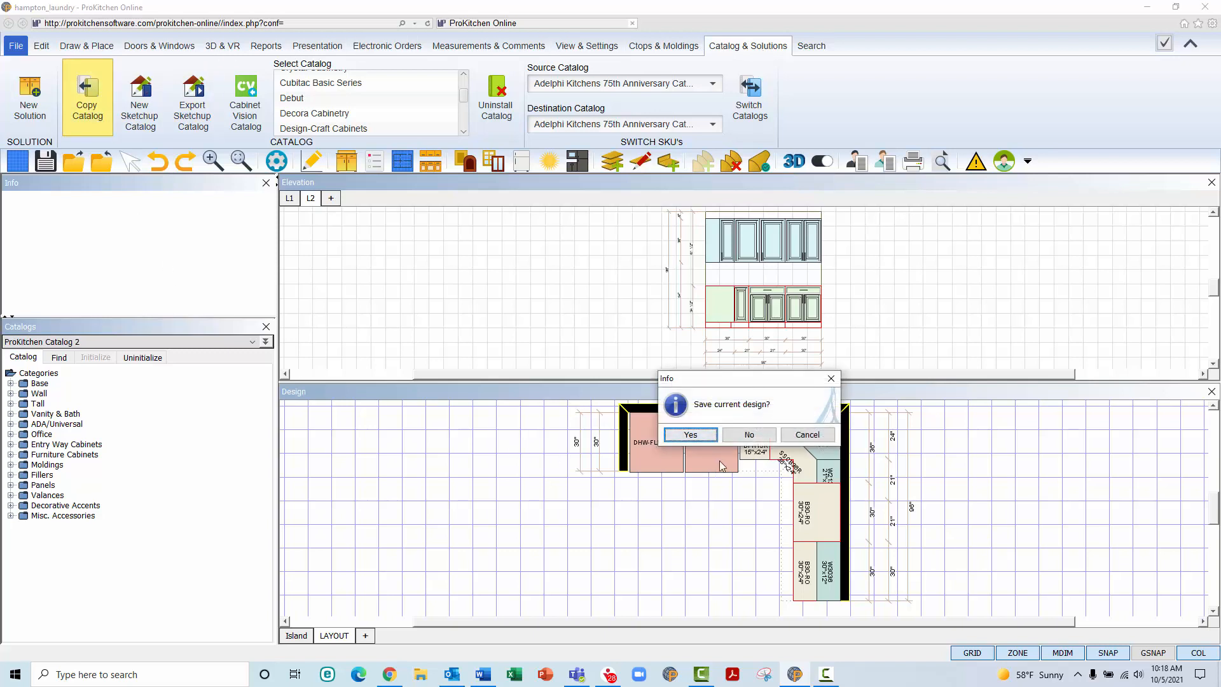
{"action": "left_click", "coordinate": [689, 438]}
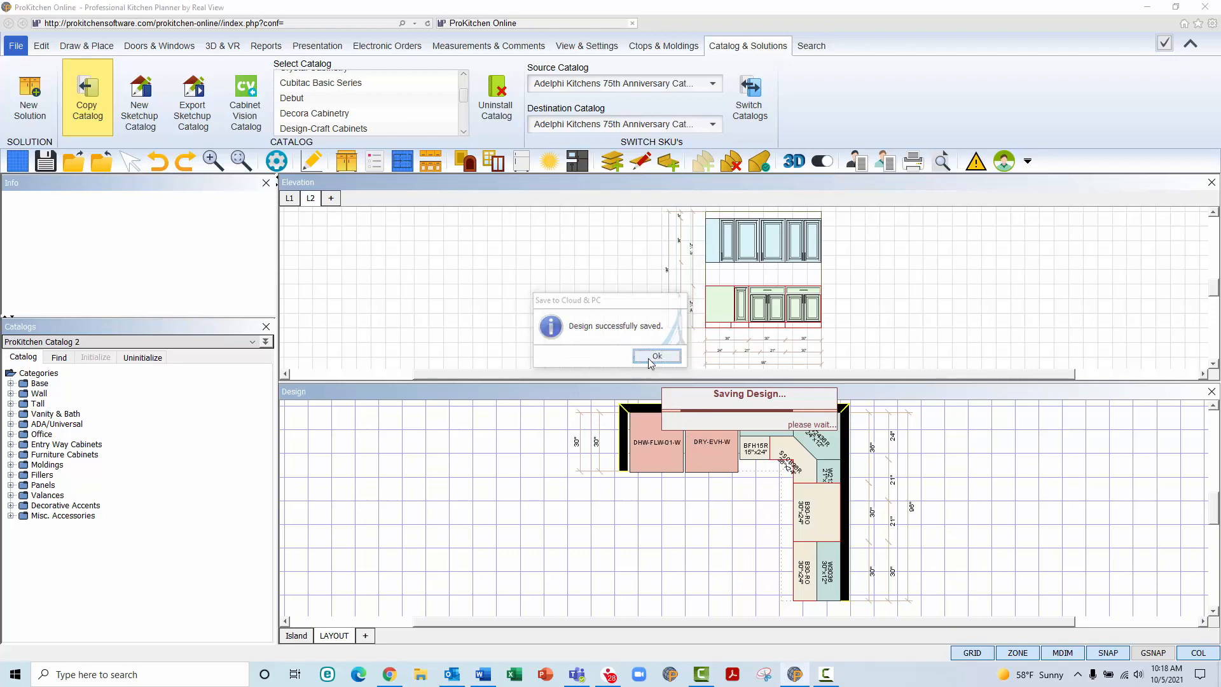
{"action": "left_click", "coordinate": [651, 360]}
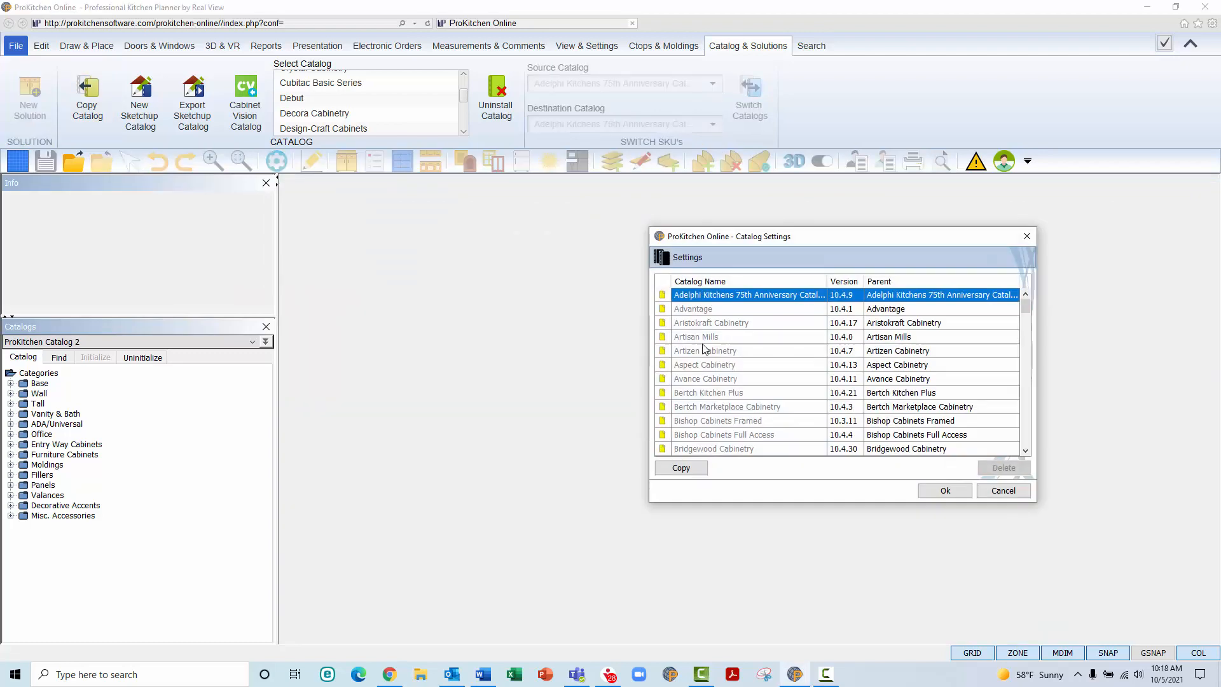
Copy the Forevermark catalog, entering Forevermark as the copy's name.
{"action": "scroll", "coordinate": [789, 338], "scroll_direction": "down", "scroll_amount": 4}
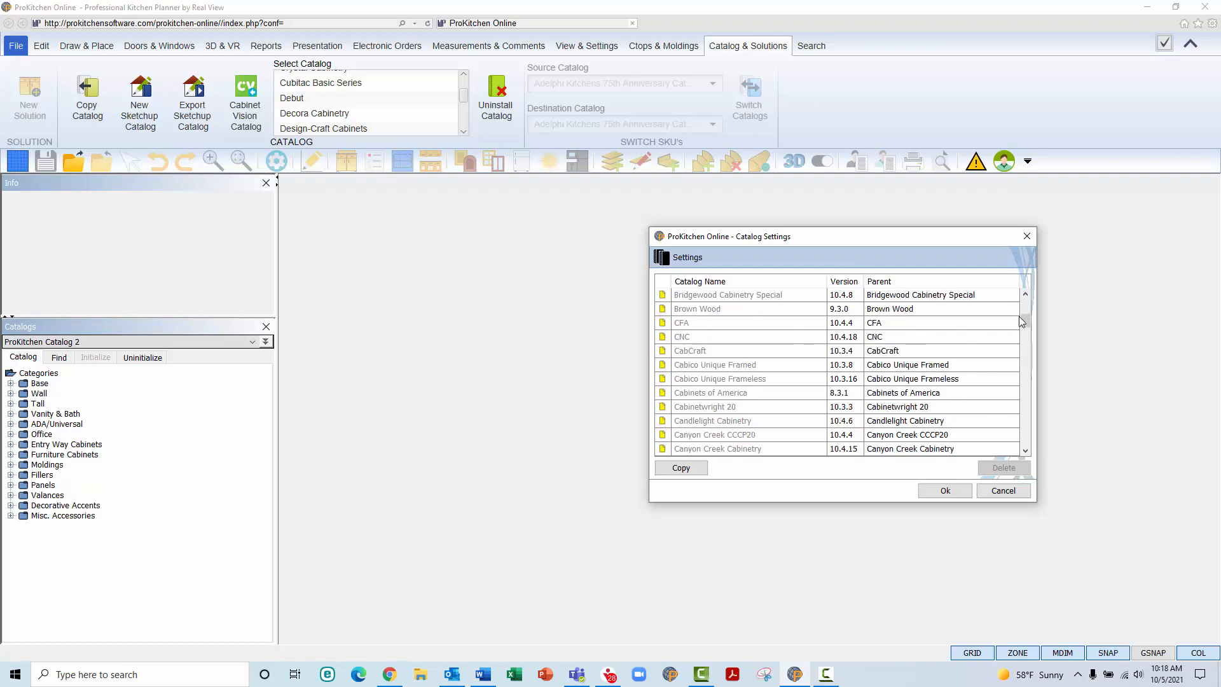
{"action": "left_click_drag", "start_coordinate": [1025, 326], "coordinate": [1034, 358]}
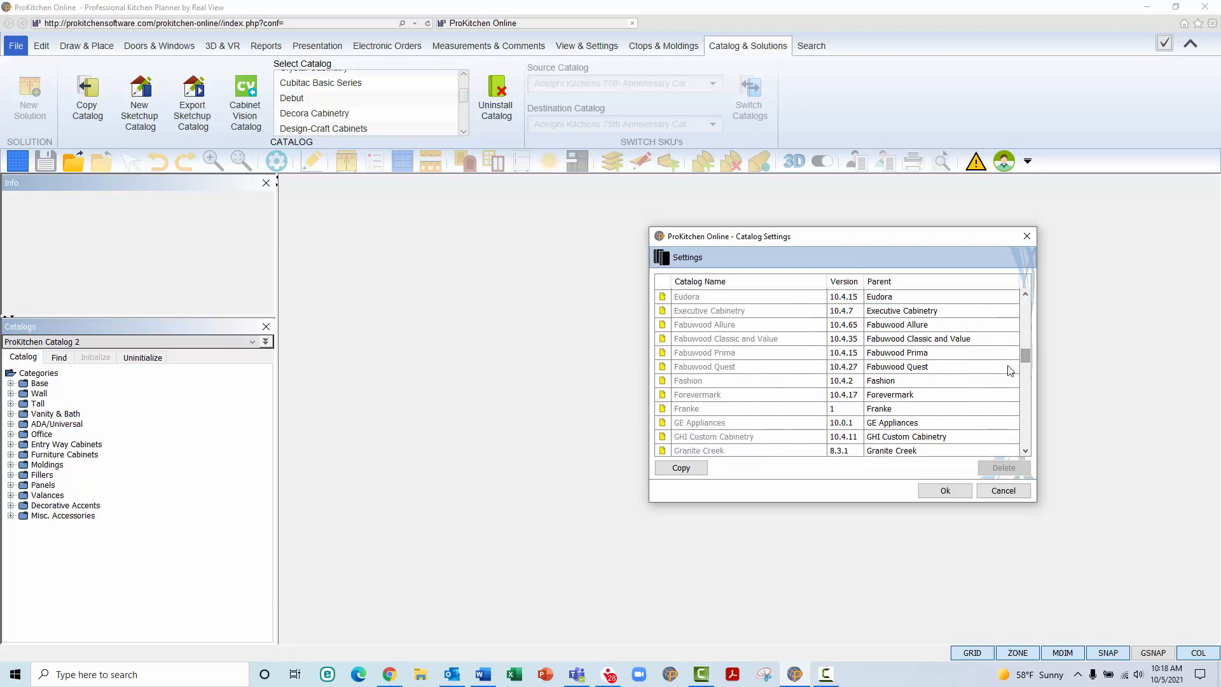
{"action": "left_click", "coordinate": [904, 399]}
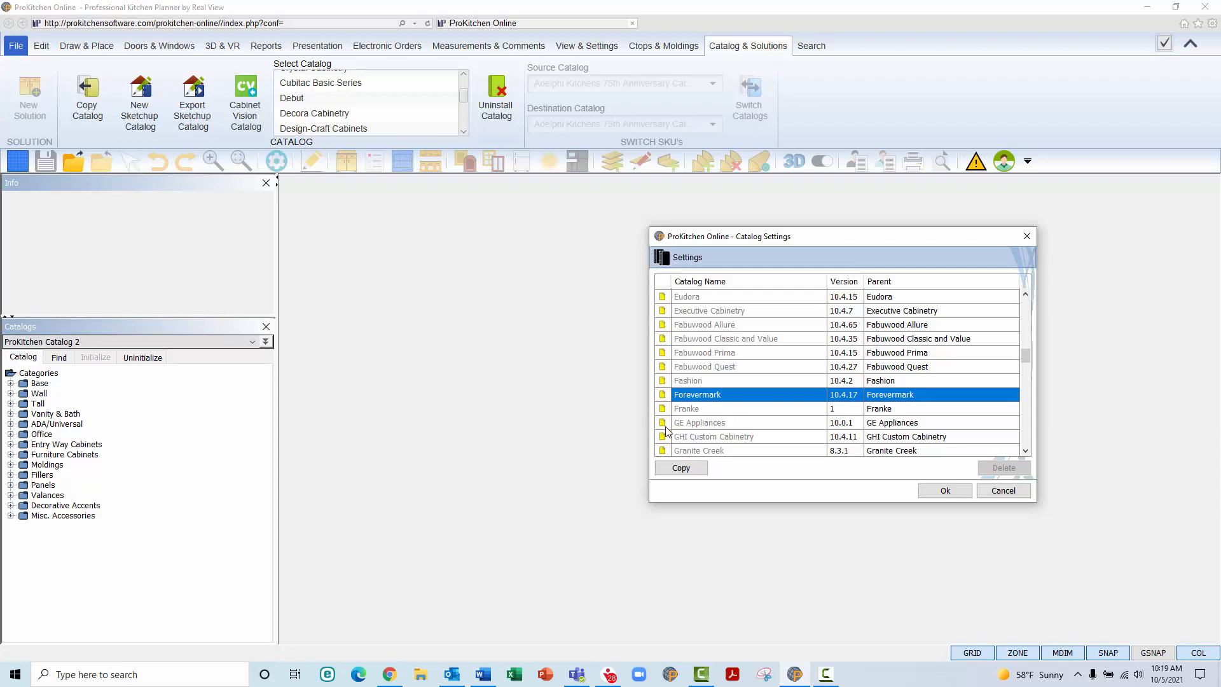
{"action": "left_click", "coordinate": [681, 471]}
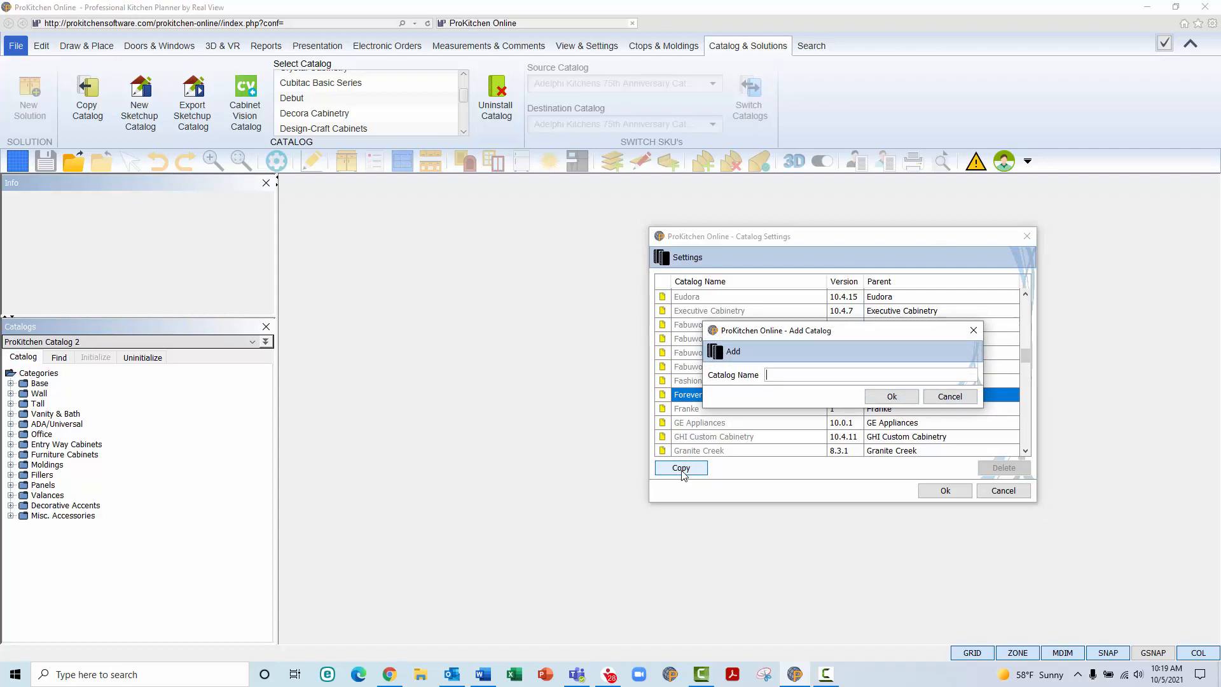
{"action": "type", "text": "Fro"}
{"action": "key", "text": "BackSpace"}
{"action": "key", "text": "BackSpace"}
{"action": "type", "text": "orevermark"}
{"action": "left_click", "coordinate": [893, 397]}
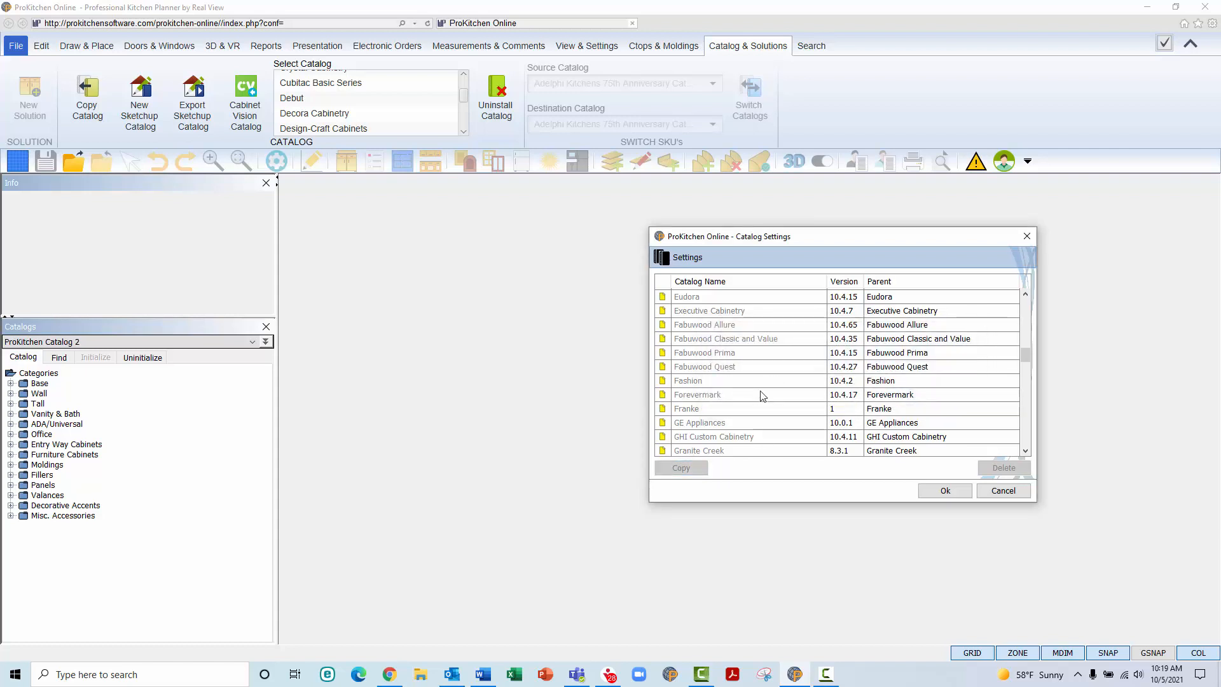
Copy the Debut catalog as Debut 2 and accept the catalog settings.
{"action": "left_click", "coordinate": [758, 309]}
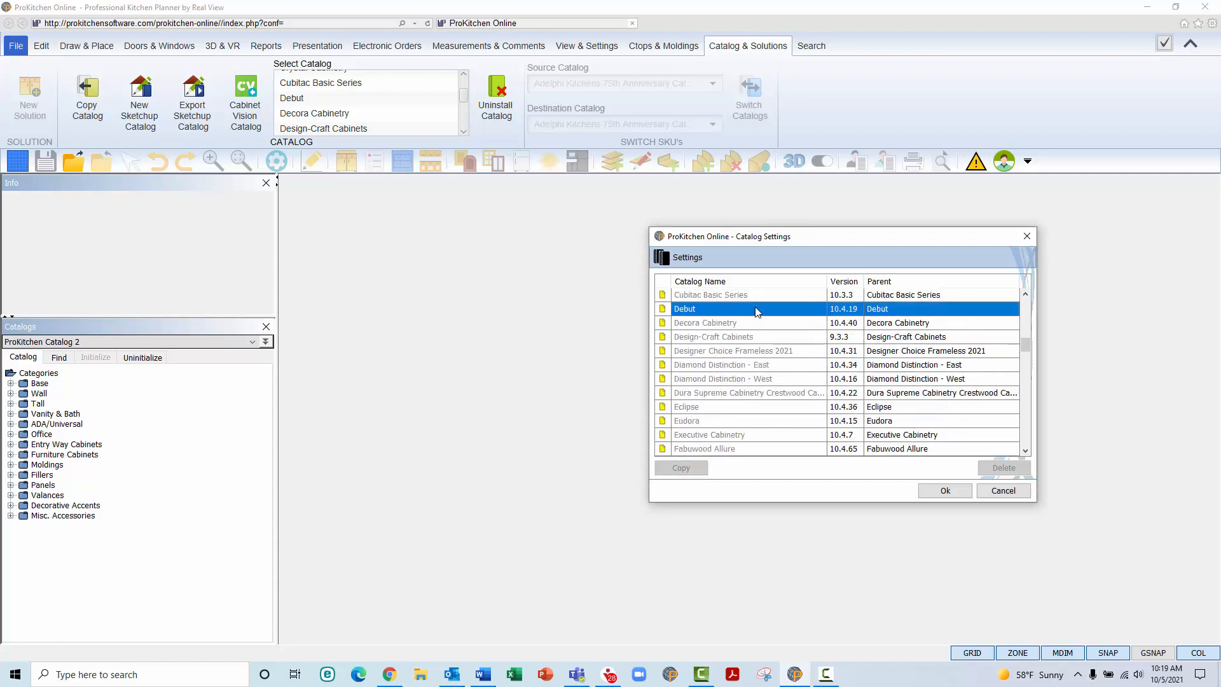
{"action": "left_click", "coordinate": [692, 468]}
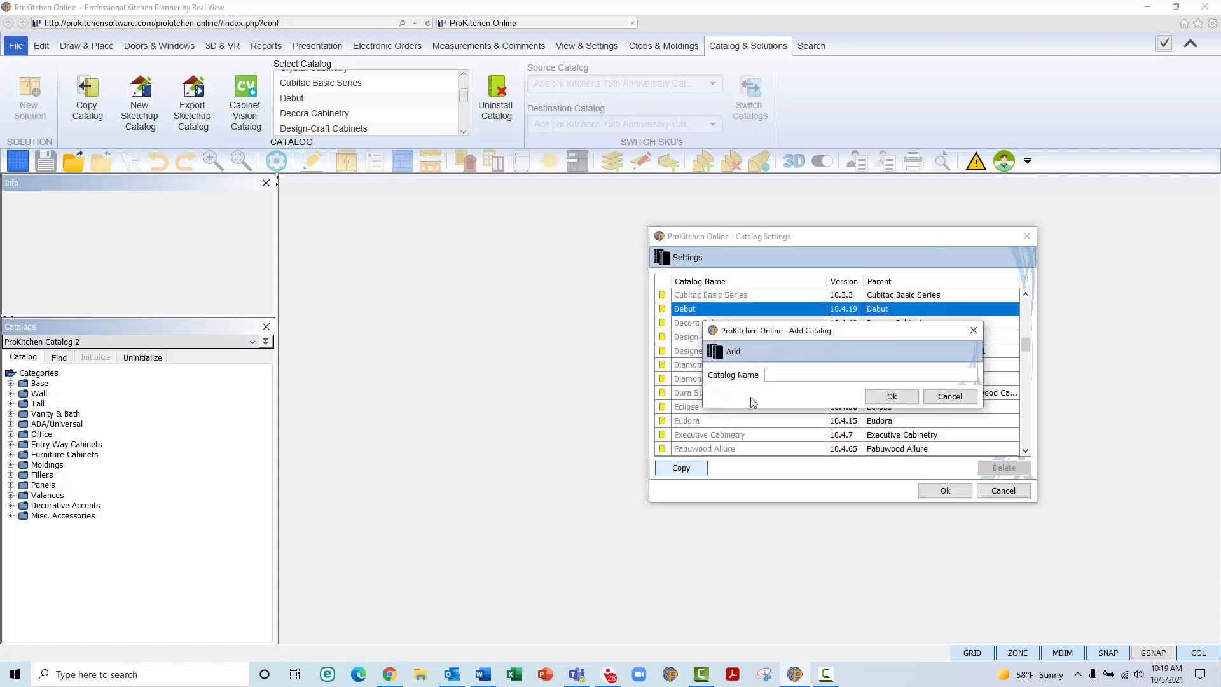
{"action": "type", "text": "Debut 2"}
{"action": "left_click", "coordinate": [891, 396]}
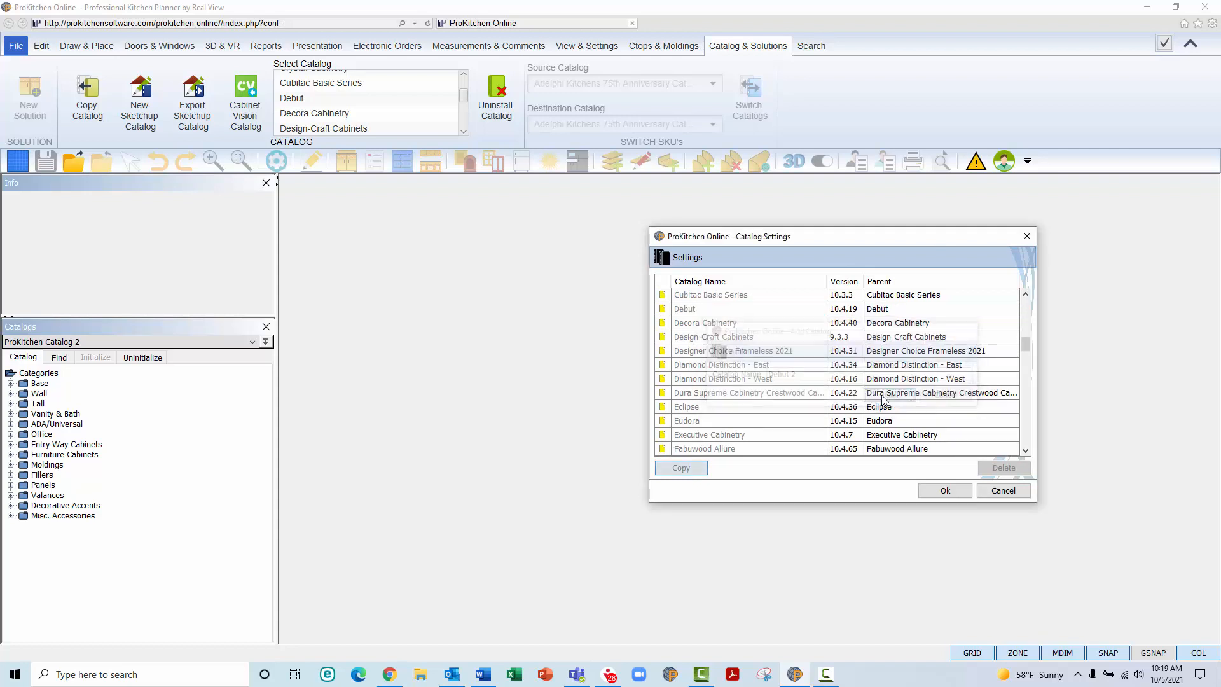
{"action": "left_click", "coordinate": [946, 491]}
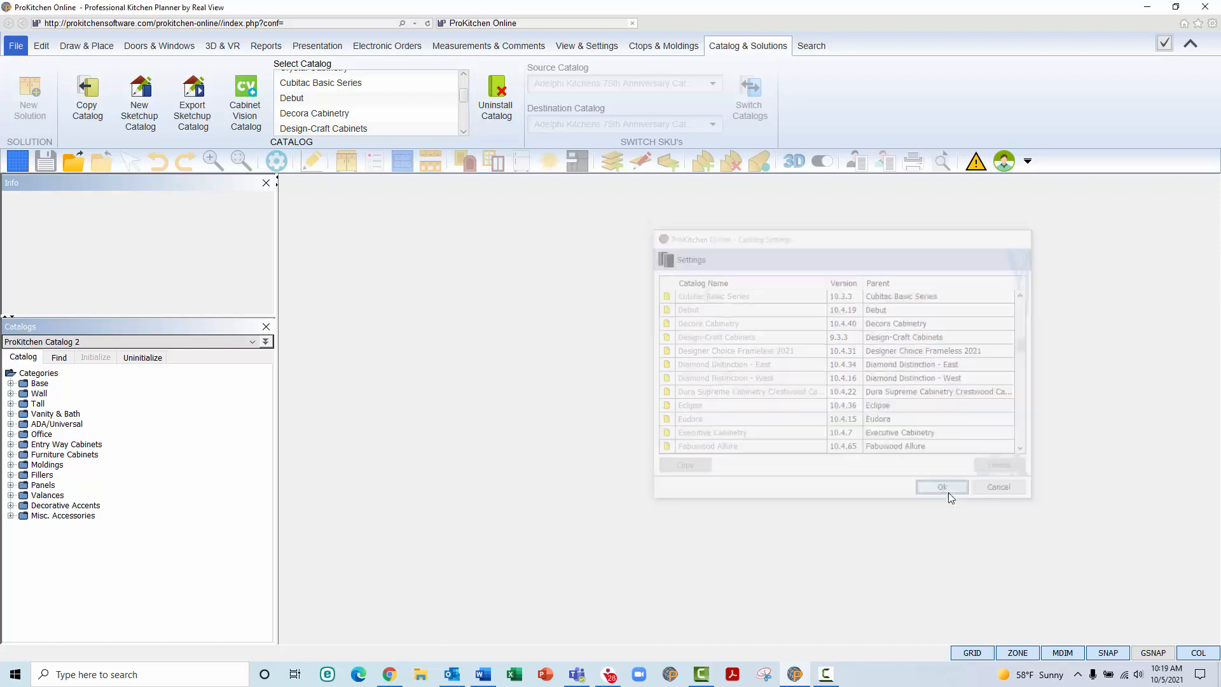
Look for the Debut 2 copy among the available catalogs without changing the active catalog.
{"action": "left_click", "coordinate": [235, 342]}
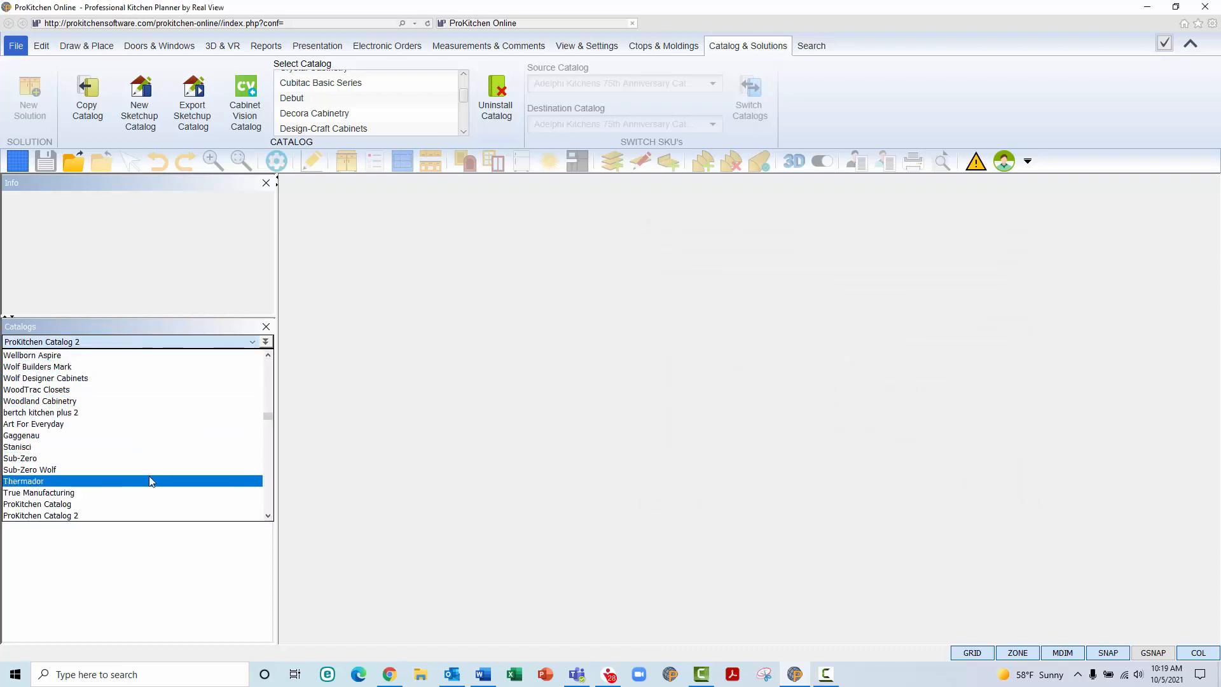
{"action": "scroll", "coordinate": [151, 481], "scroll_direction": "up", "scroll_amount": 1}
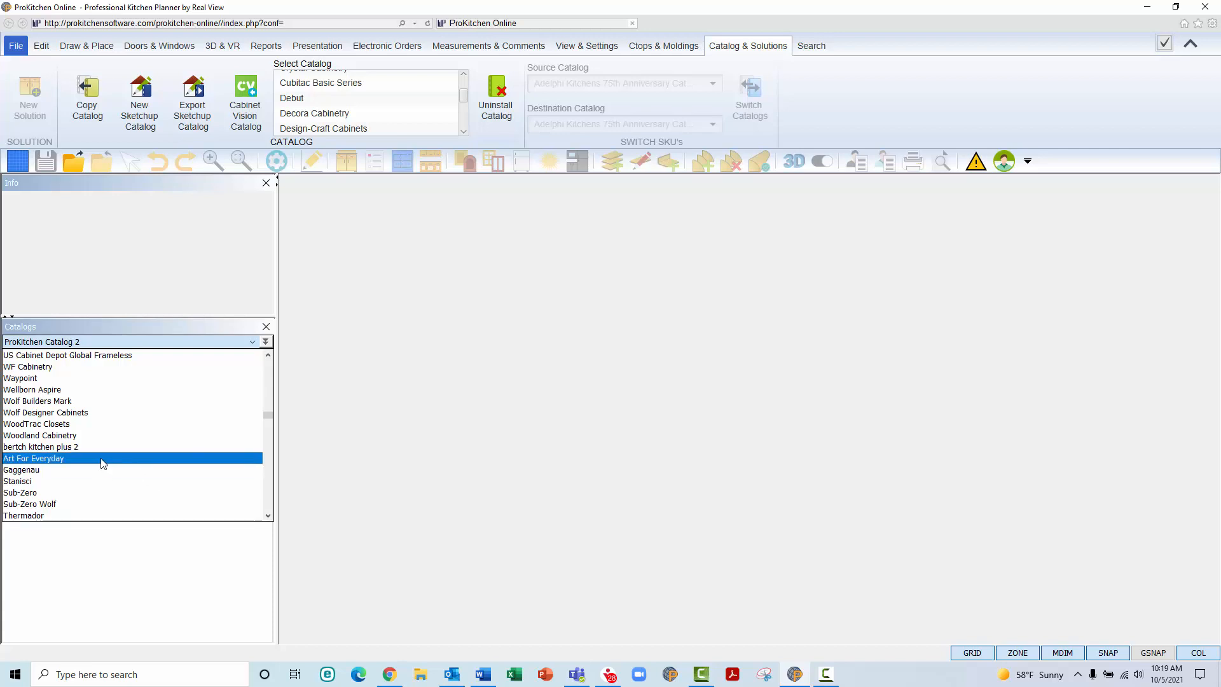
{"action": "scroll", "coordinate": [101, 467], "scroll_direction": "up", "scroll_amount": 20}
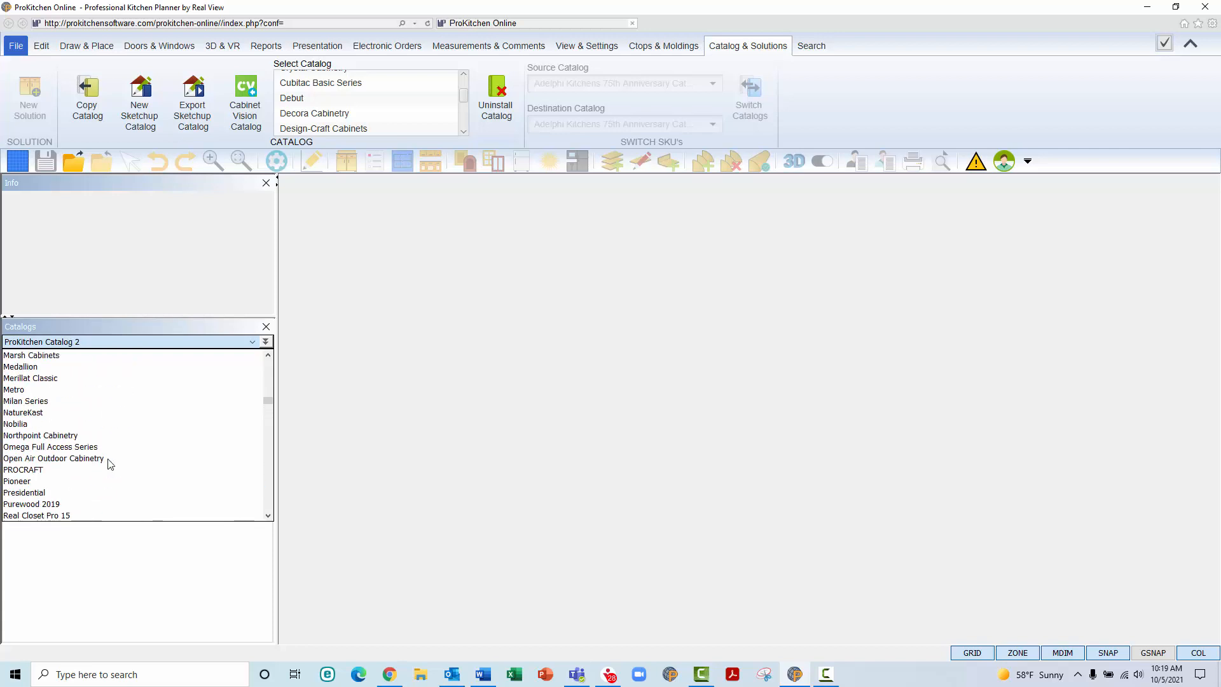
{"action": "scroll", "coordinate": [109, 464], "scroll_direction": "up", "scroll_amount": 5}
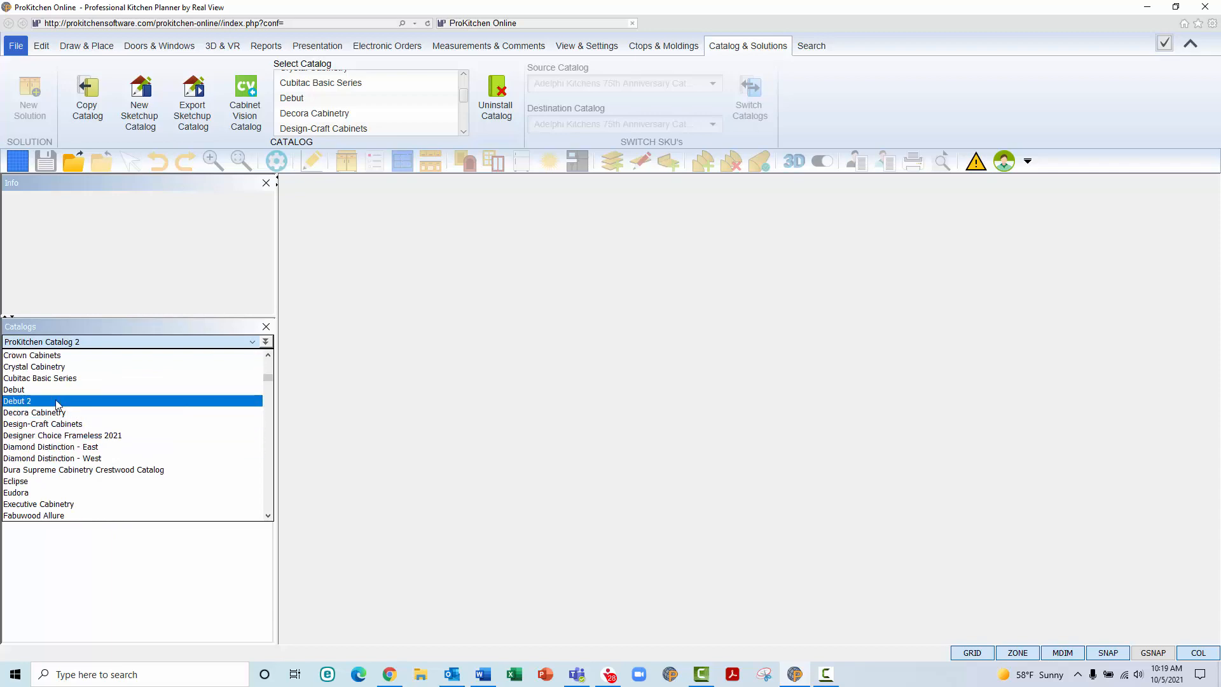
{"action": "left_click", "coordinate": [189, 209]}
Reopen the hampton_laundry design from the cloud.
{"action": "left_click", "coordinate": [73, 161]}
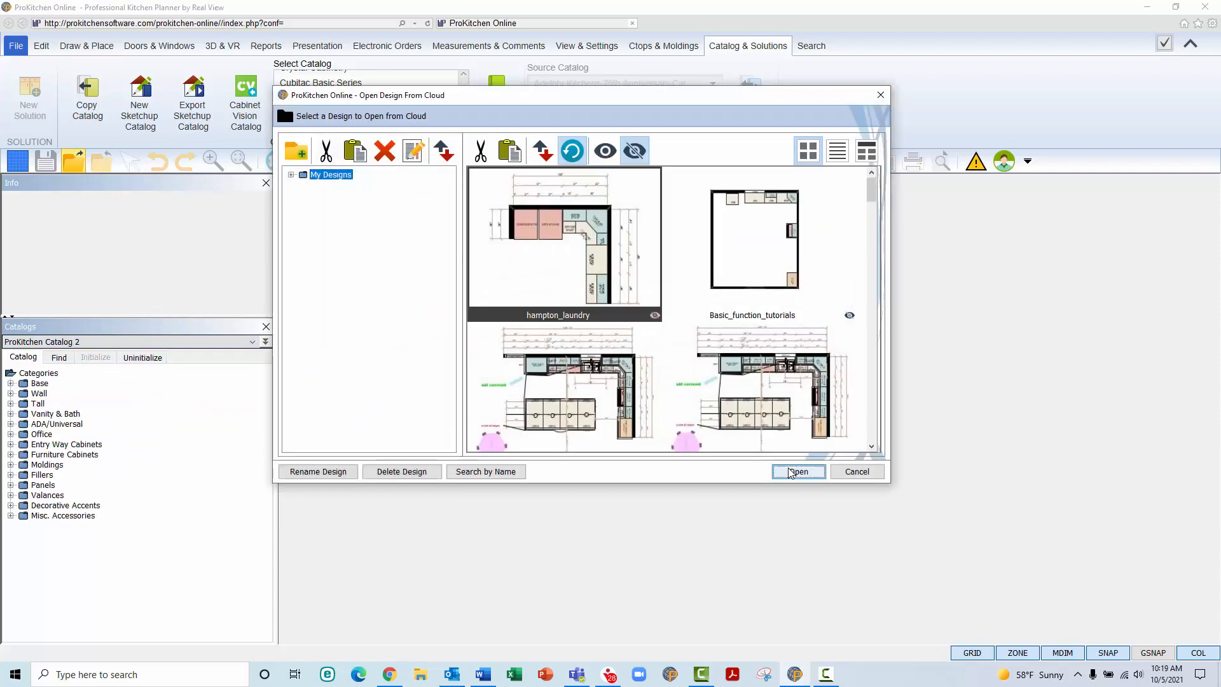
{"action": "left_click", "coordinate": [798, 473]}
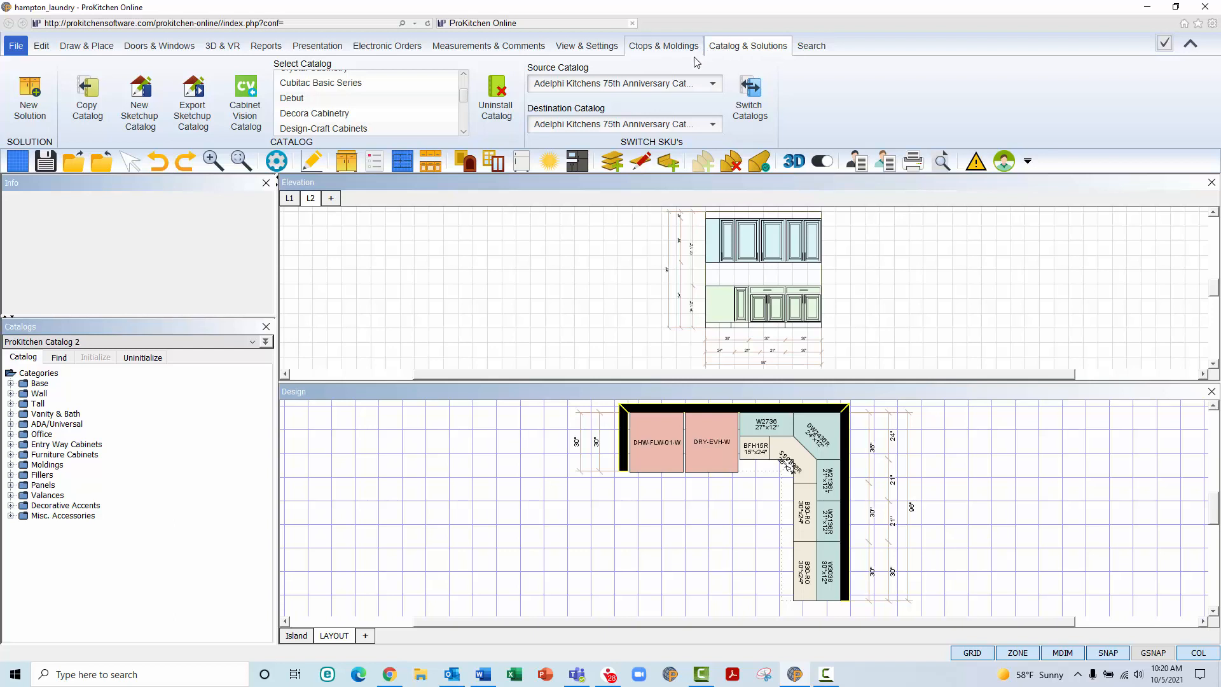
View the source and destination catalog choices for switching SKUs, leaving both unchanged.
{"action": "left_click", "coordinate": [562, 91]}
{"action": "left_click", "coordinate": [559, 87]}
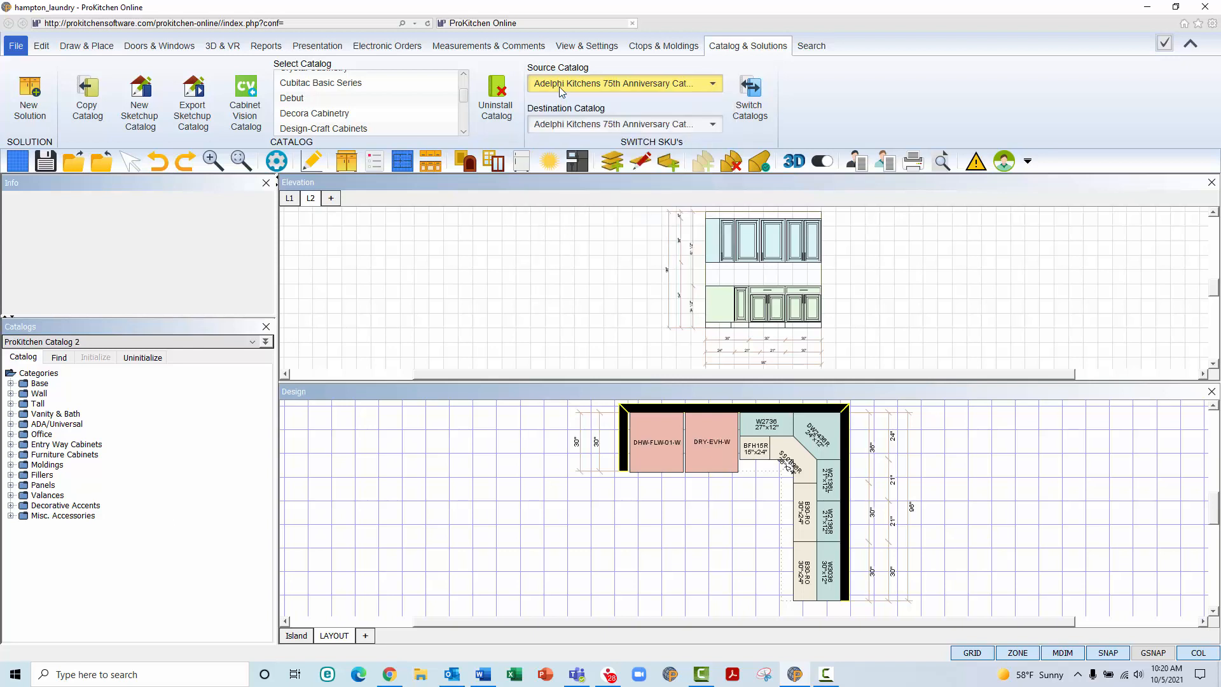
{"action": "left_click", "coordinate": [535, 131]}
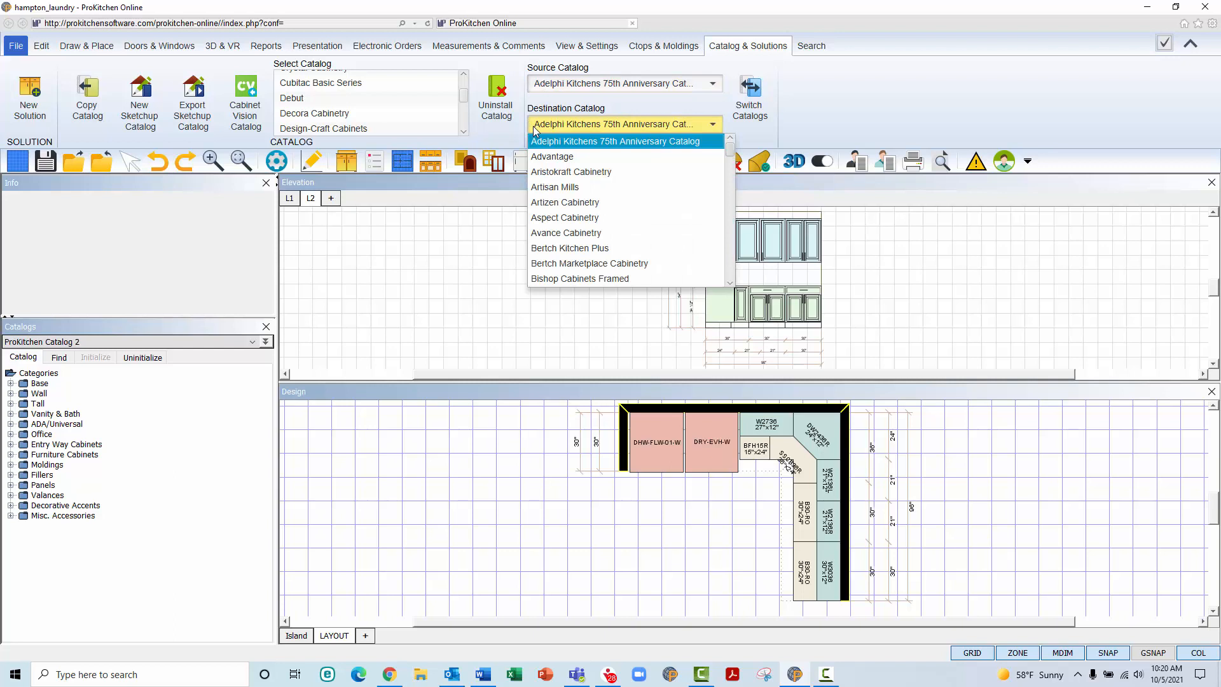
{"action": "left_click", "coordinate": [534, 129]}
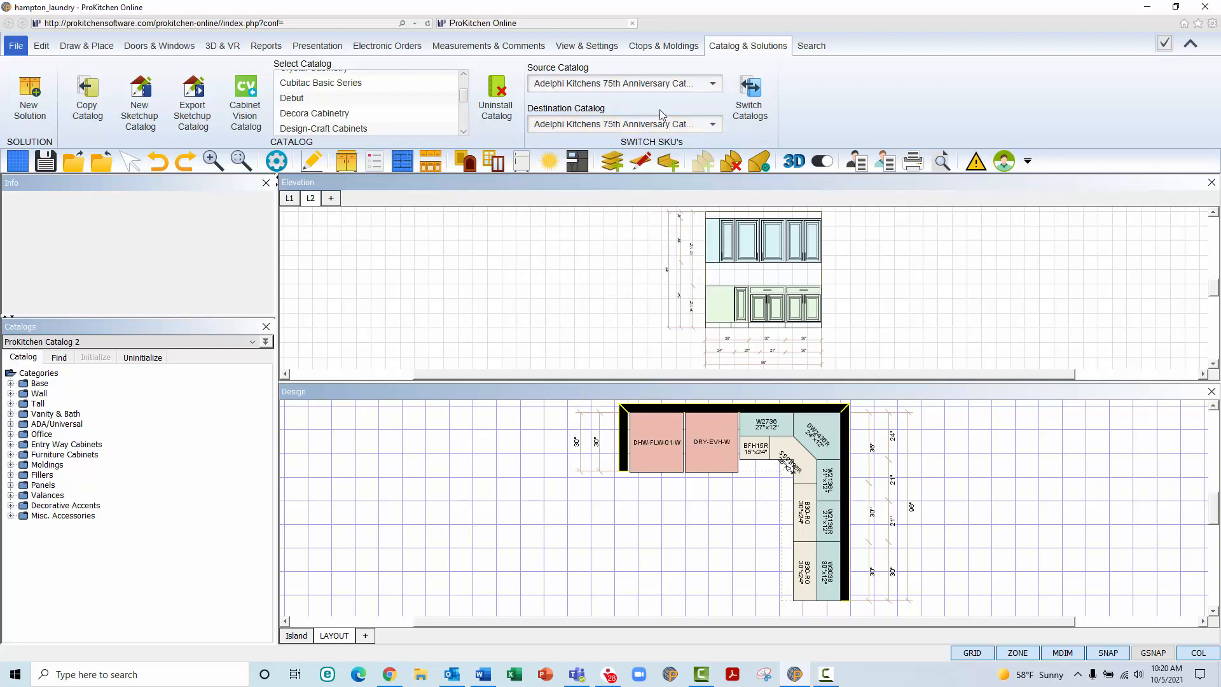
Set the source catalog for switching SKUs to ProKitchen Catalog.
{"action": "left_click", "coordinate": [685, 88]}
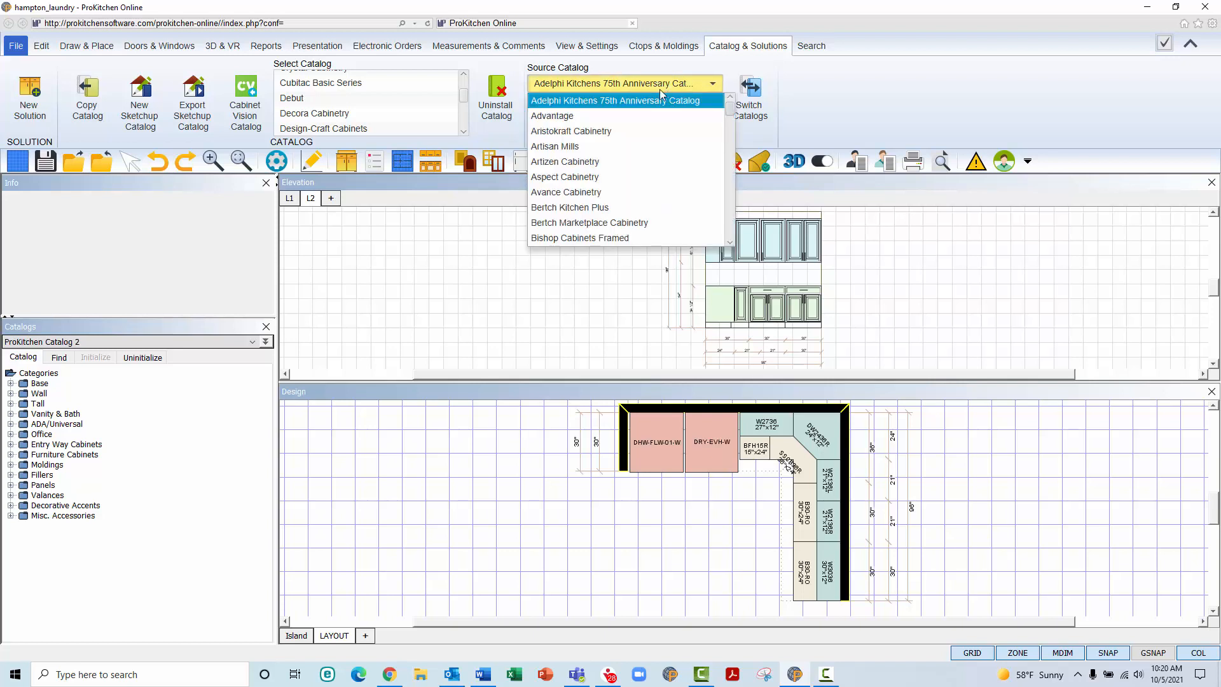
{"action": "scroll", "coordinate": [627, 165], "scroll_direction": "down", "scroll_amount": 5}
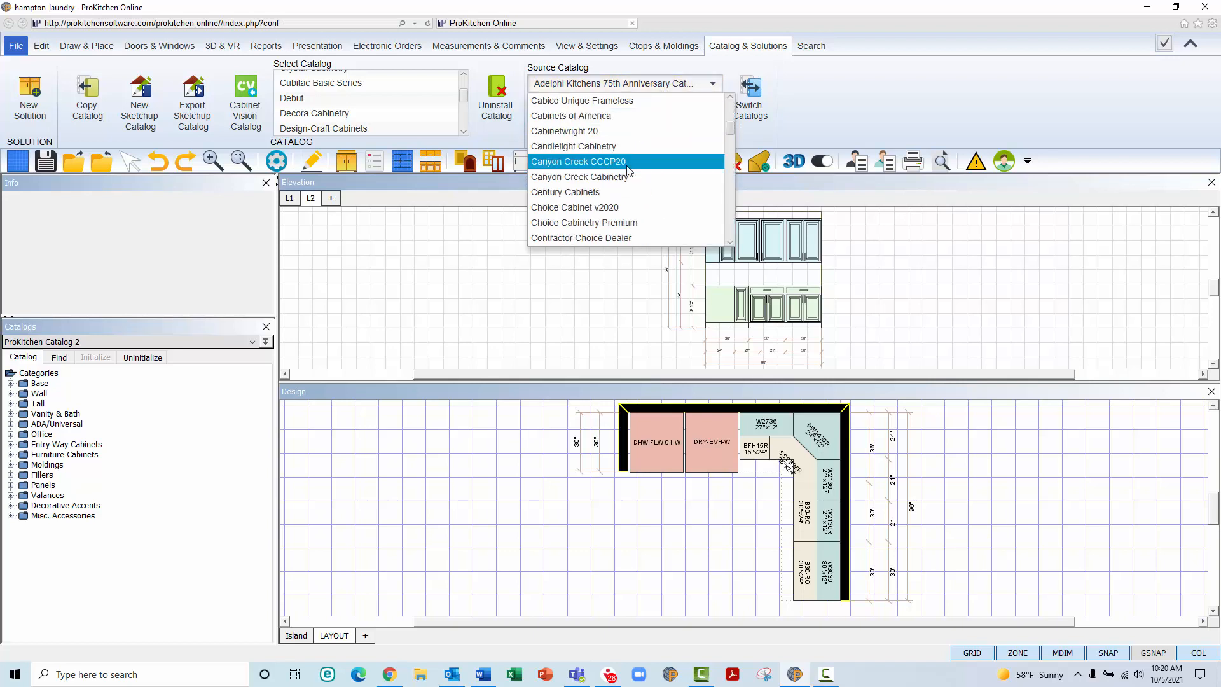
{"action": "scroll", "coordinate": [628, 170], "scroll_direction": "down", "scroll_amount": 15}
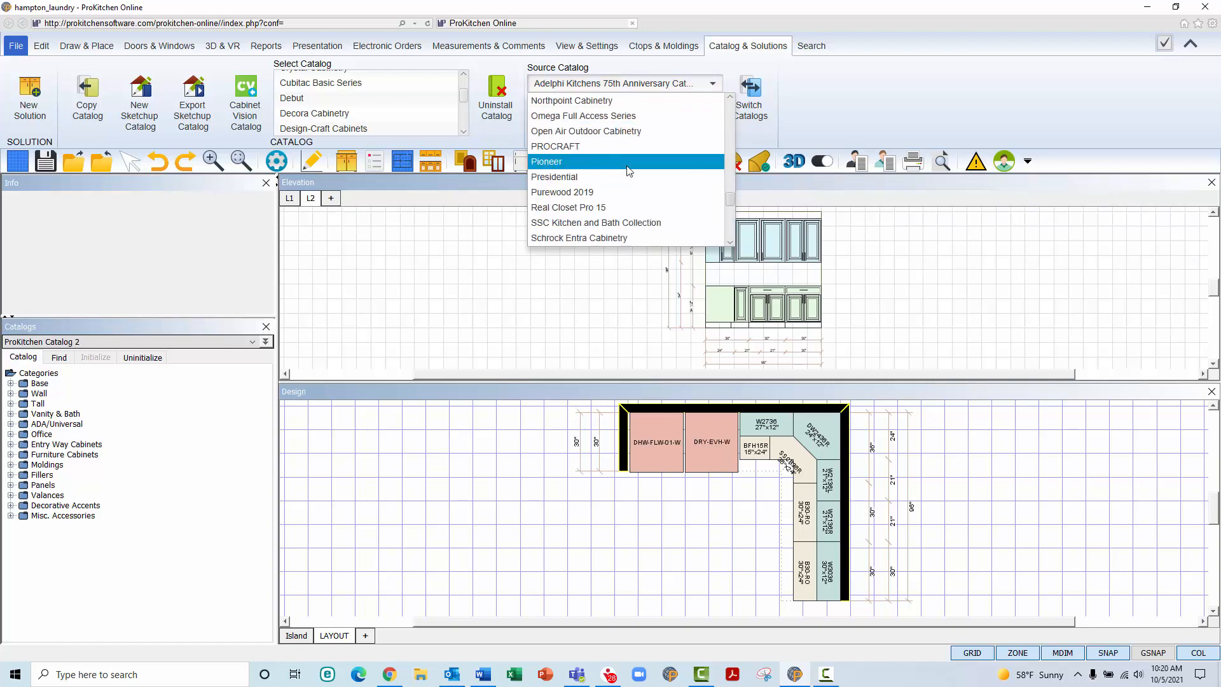
{"action": "scroll", "coordinate": [629, 170], "scroll_direction": "down", "scroll_amount": 4}
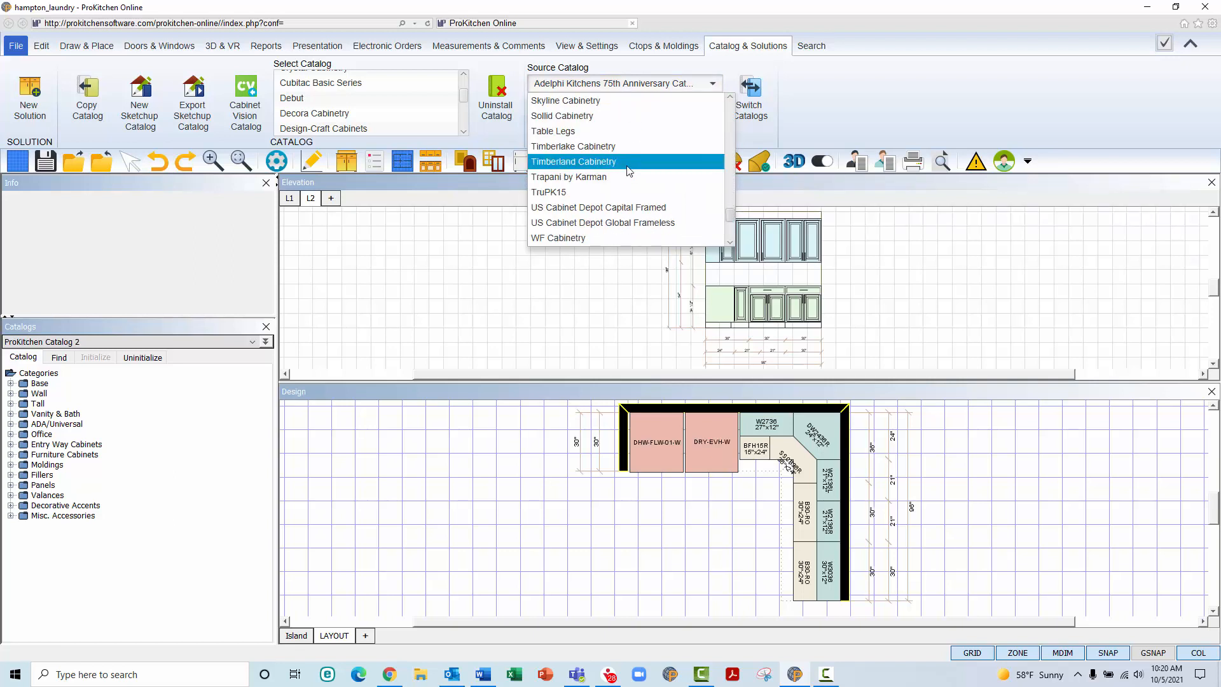
{"action": "scroll", "coordinate": [628, 171], "scroll_direction": "down", "scroll_amount": 3}
{"action": "left_click", "coordinate": [612, 220]}
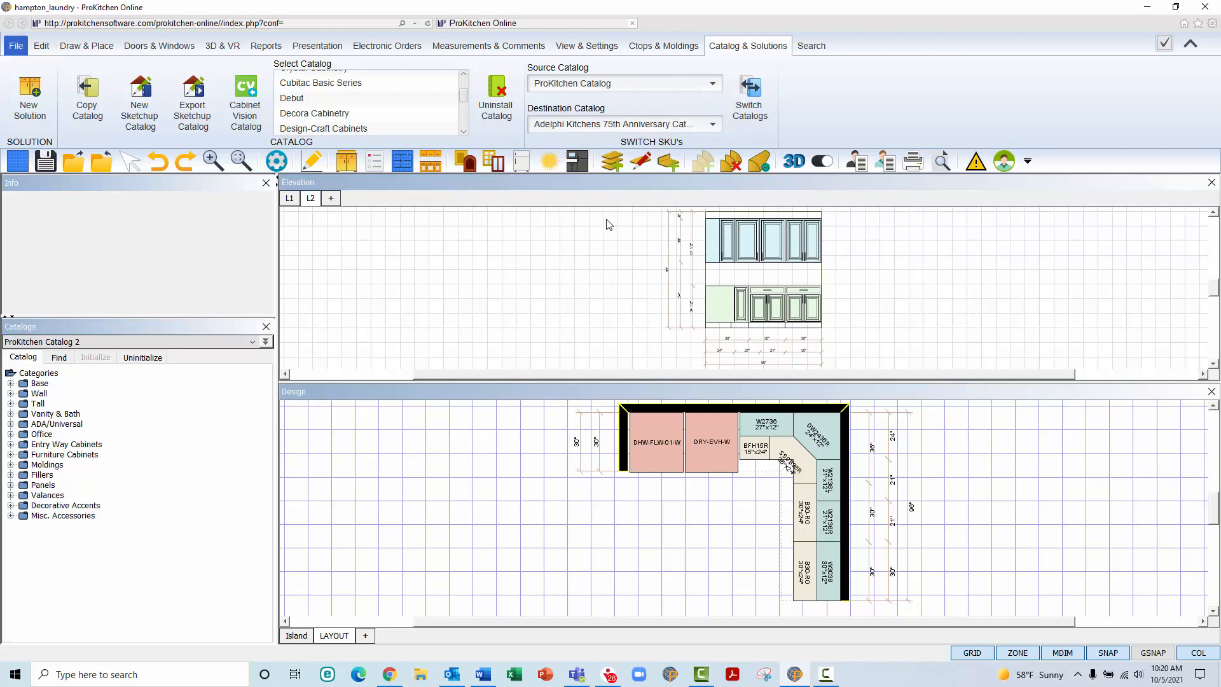
Set the destination catalog for switching SKUs to Bertch Kitchen Plus.
{"action": "left_click", "coordinate": [685, 125]}
{"action": "scroll", "coordinate": [593, 188], "scroll_direction": "down", "scroll_amount": 6}
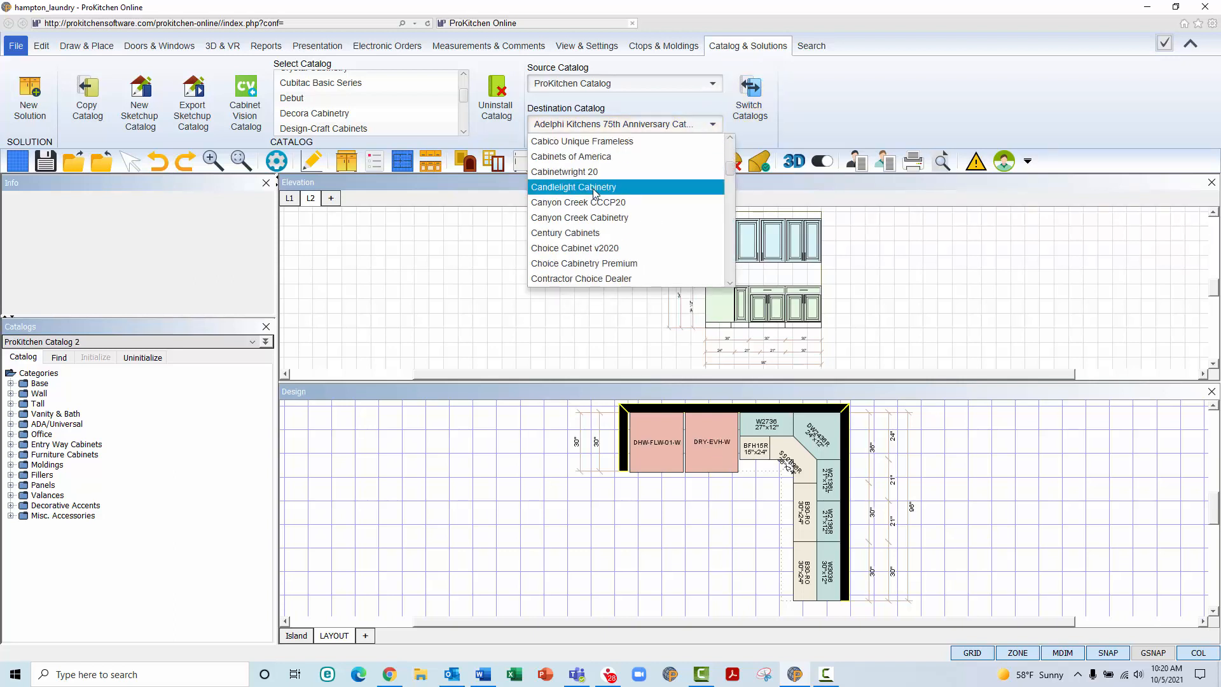
{"action": "scroll", "coordinate": [592, 193], "scroll_direction": "up", "scroll_amount": 4}
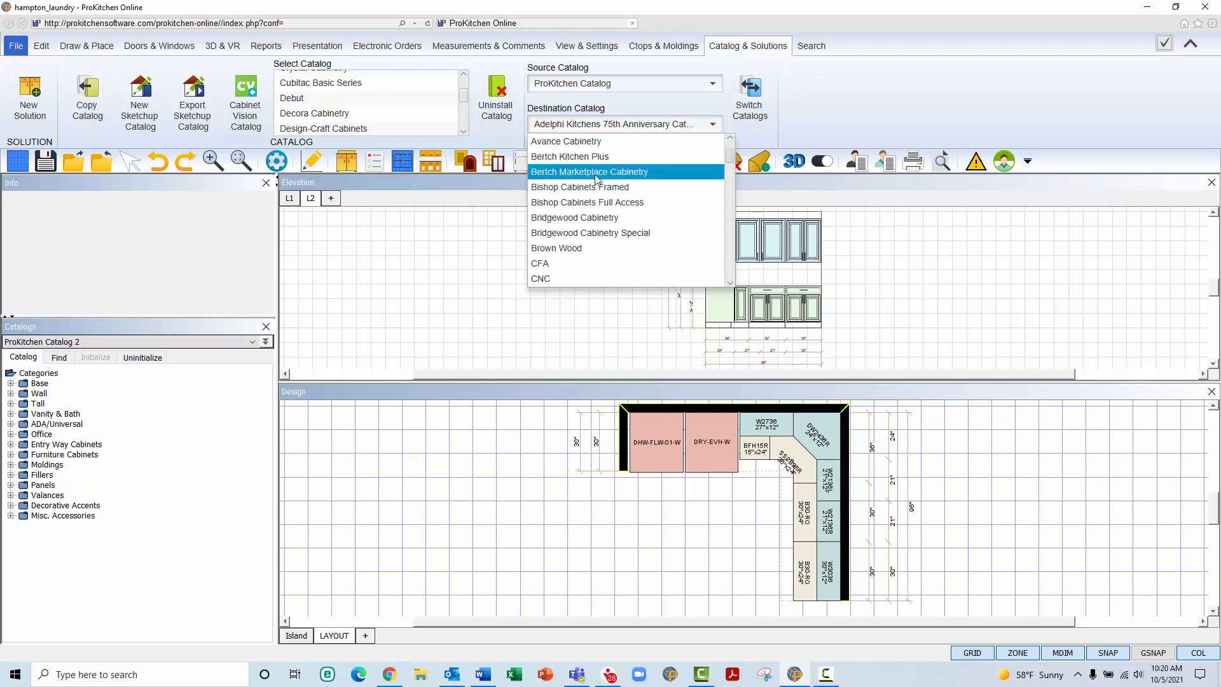
{"action": "left_click", "coordinate": [598, 157]}
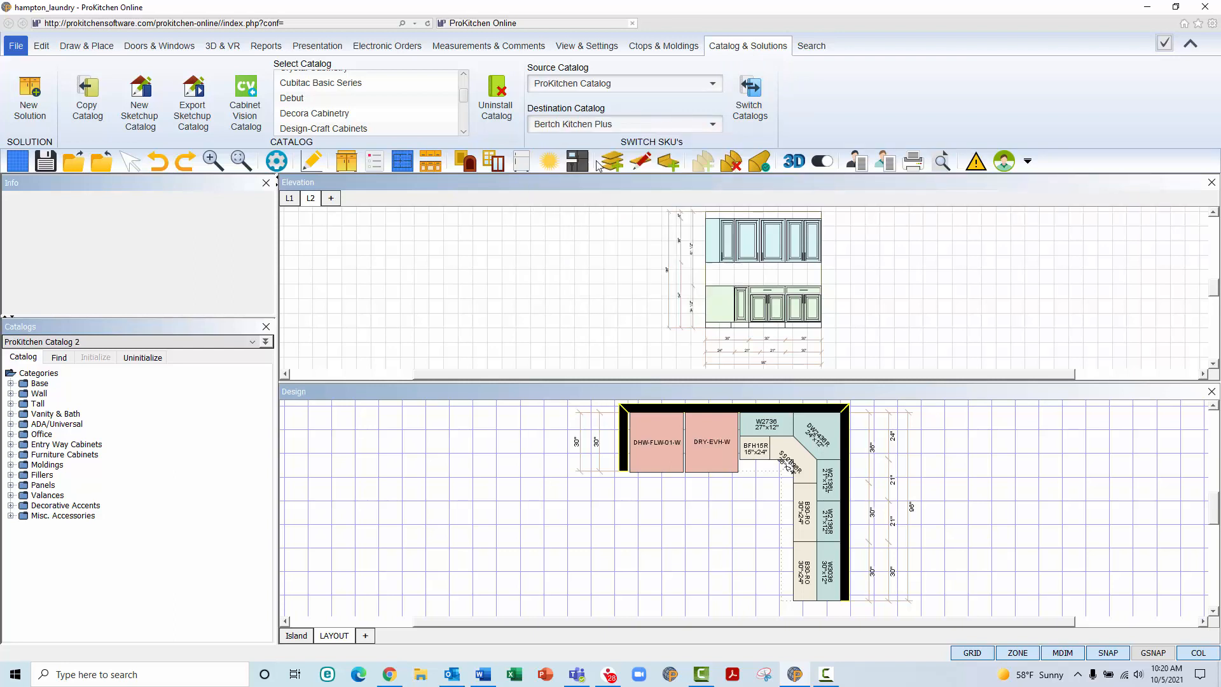
Start the catalog switch, agree to replace items, and save the original design copy as hampton_laundry_prokitchen_catalog.
{"action": "left_click", "coordinate": [758, 91]}
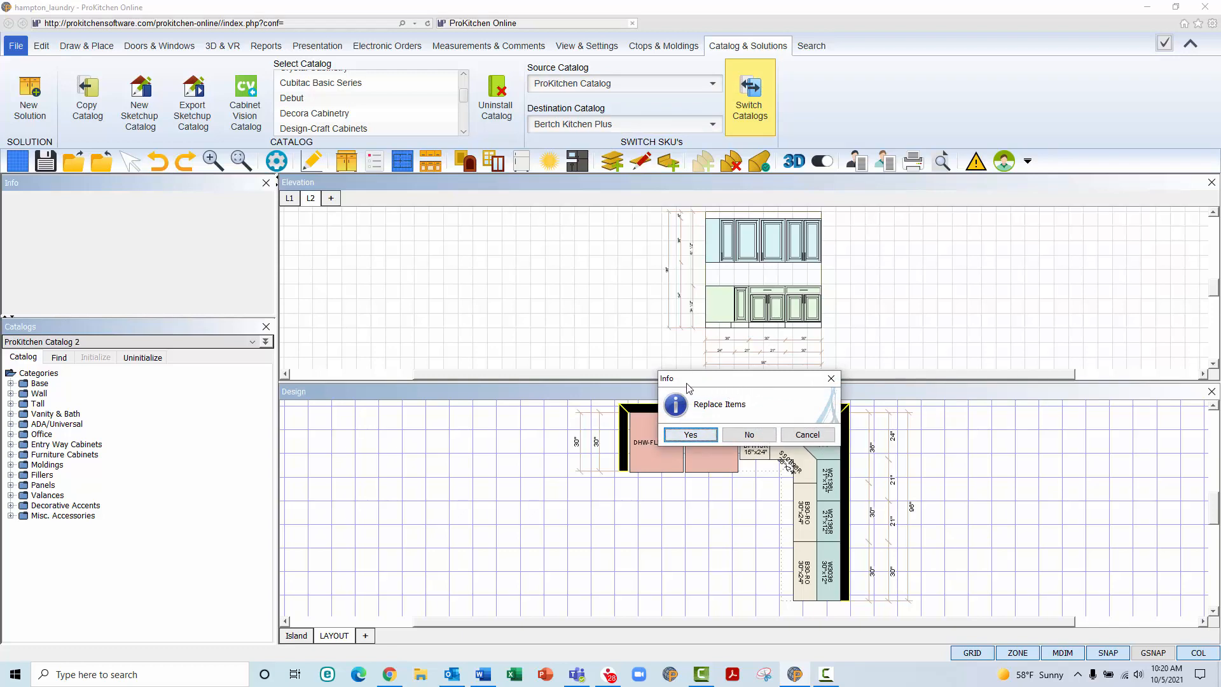
{"action": "left_click", "coordinate": [692, 437]}
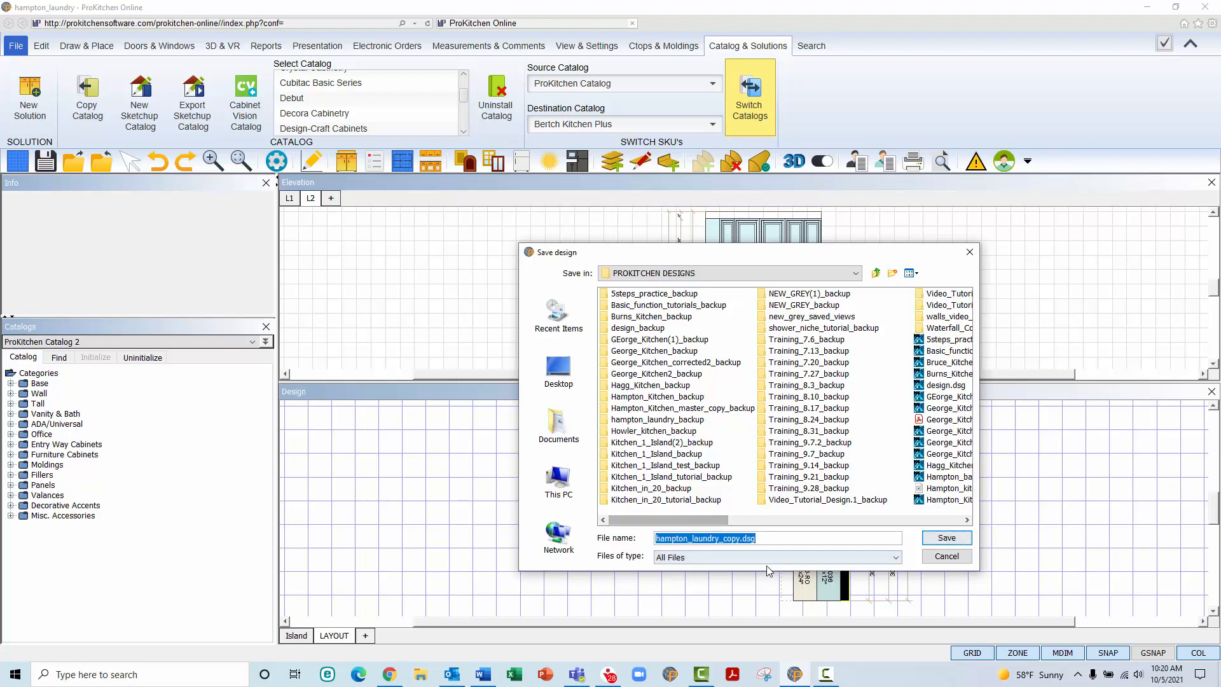
{"action": "left_click_drag", "start_coordinate": [772, 541], "coordinate": [725, 537]}
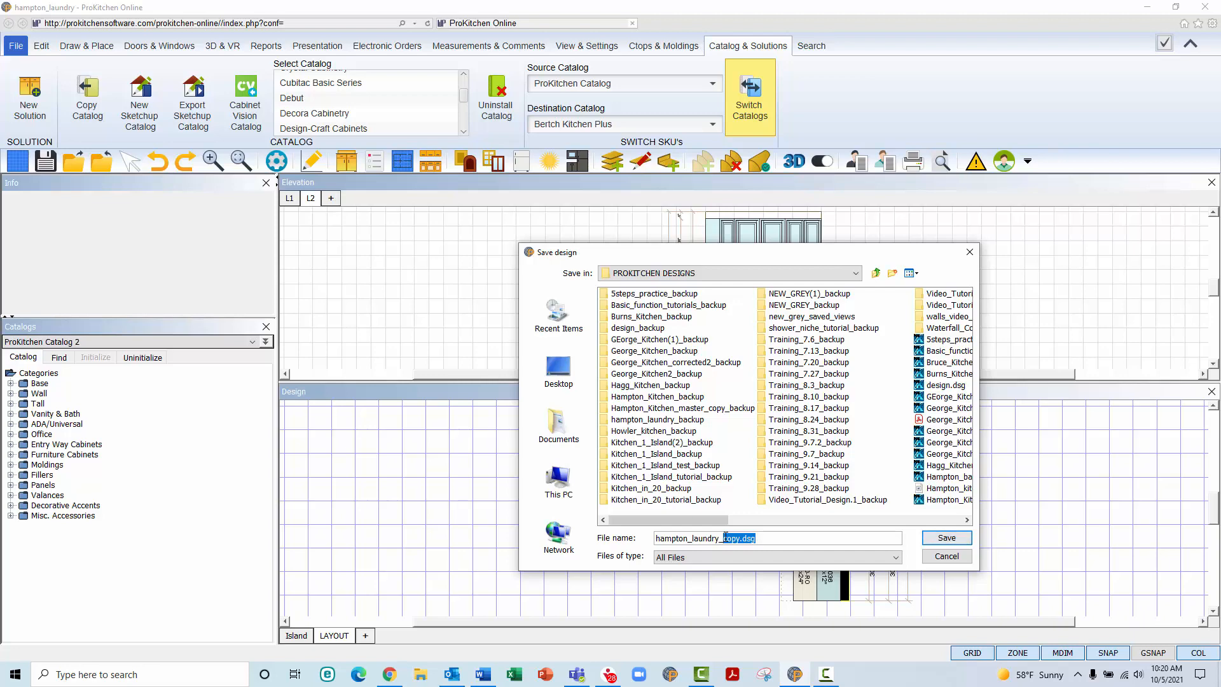
{"action": "key", "text": "BackSpace"}
{"action": "type", "text": "prokitchen_catalog"}
{"action": "left_click_drag", "start_coordinate": [657, 539], "coordinate": [807, 543]}
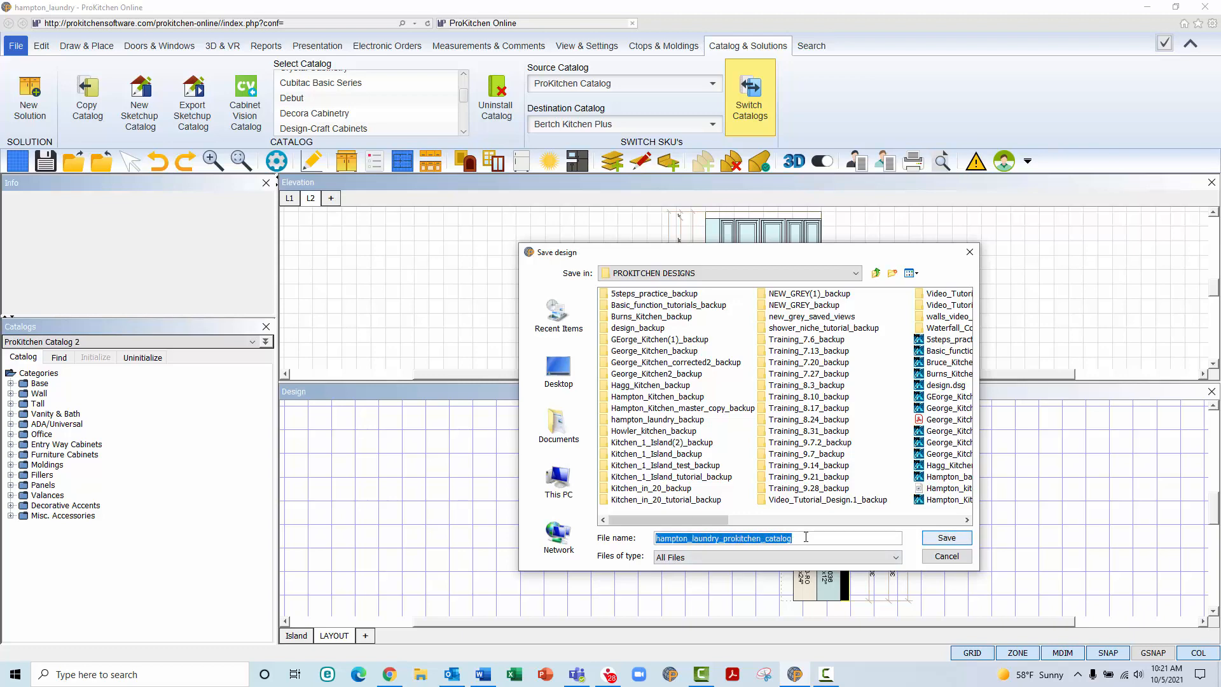
{"action": "left_click", "coordinate": [806, 538]}
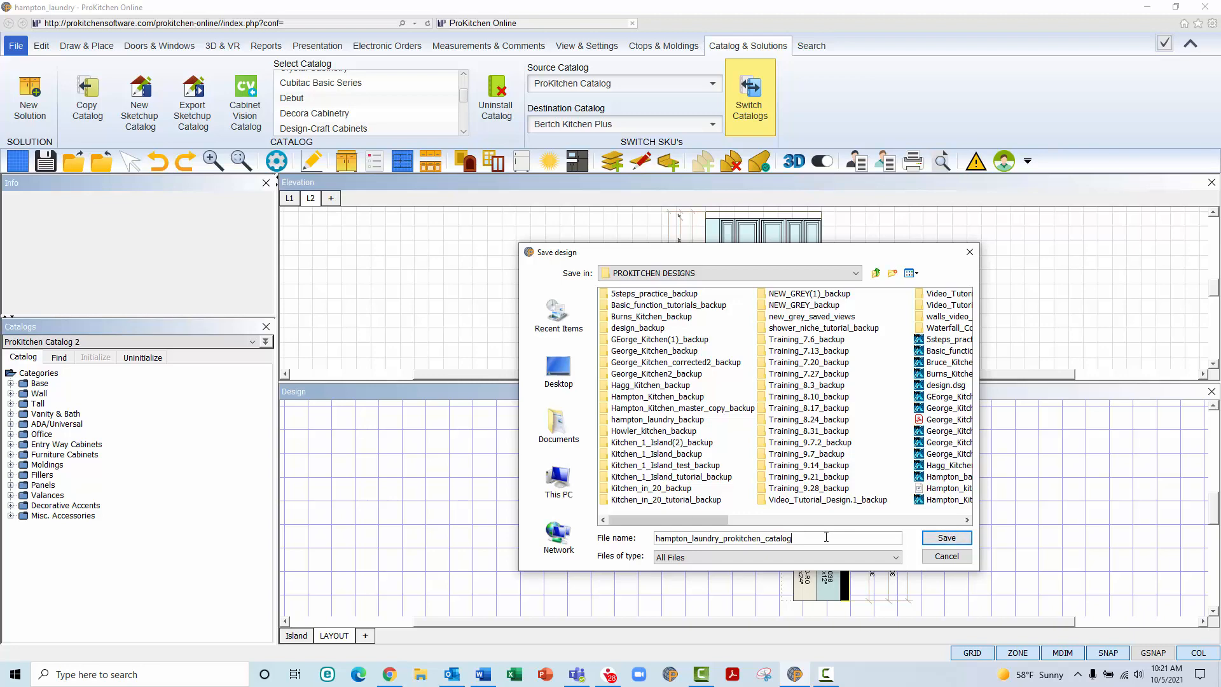
{"action": "left_click", "coordinate": [946, 538]}
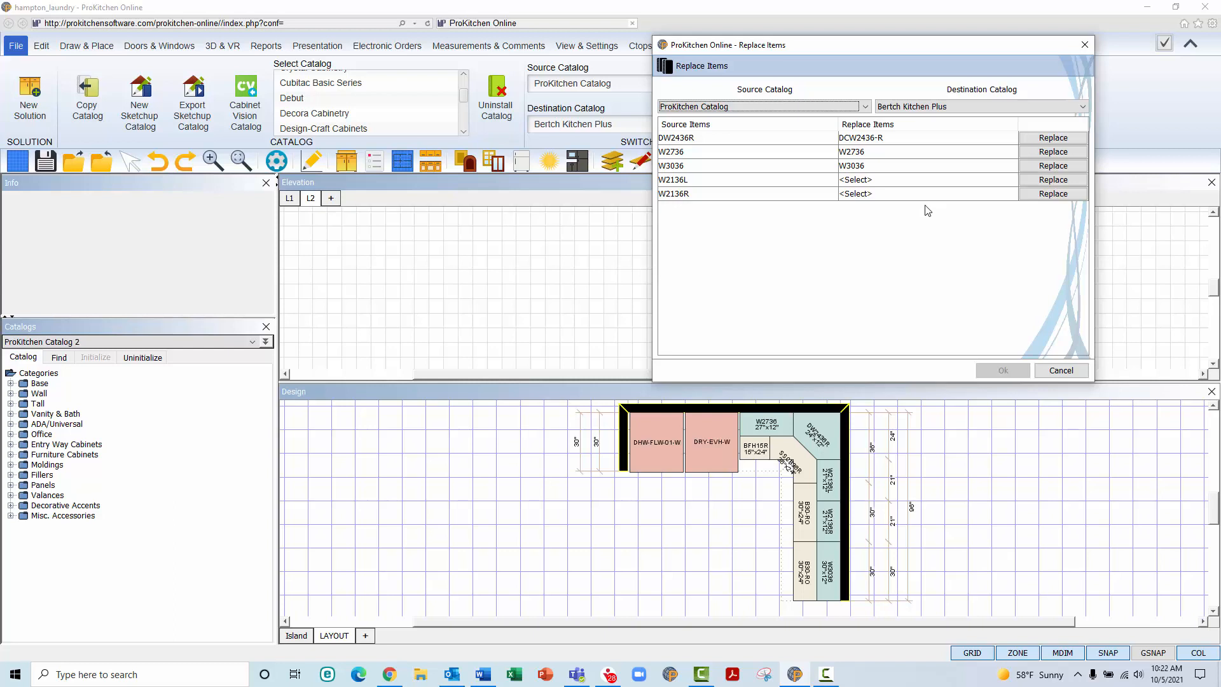
Open the replacement search for source item W2136L and search Bertch Kitchen Plus for w2136.
{"action": "key", "text": "Tab"}
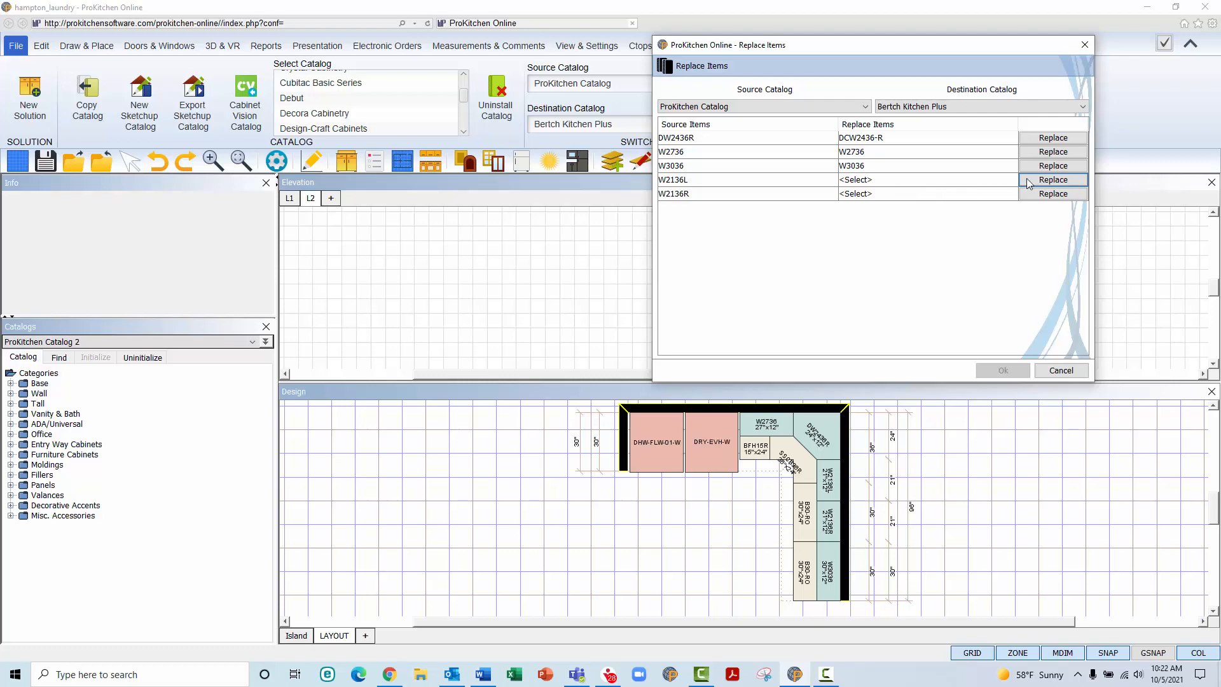
{"action": "left_click", "coordinate": [1054, 180]}
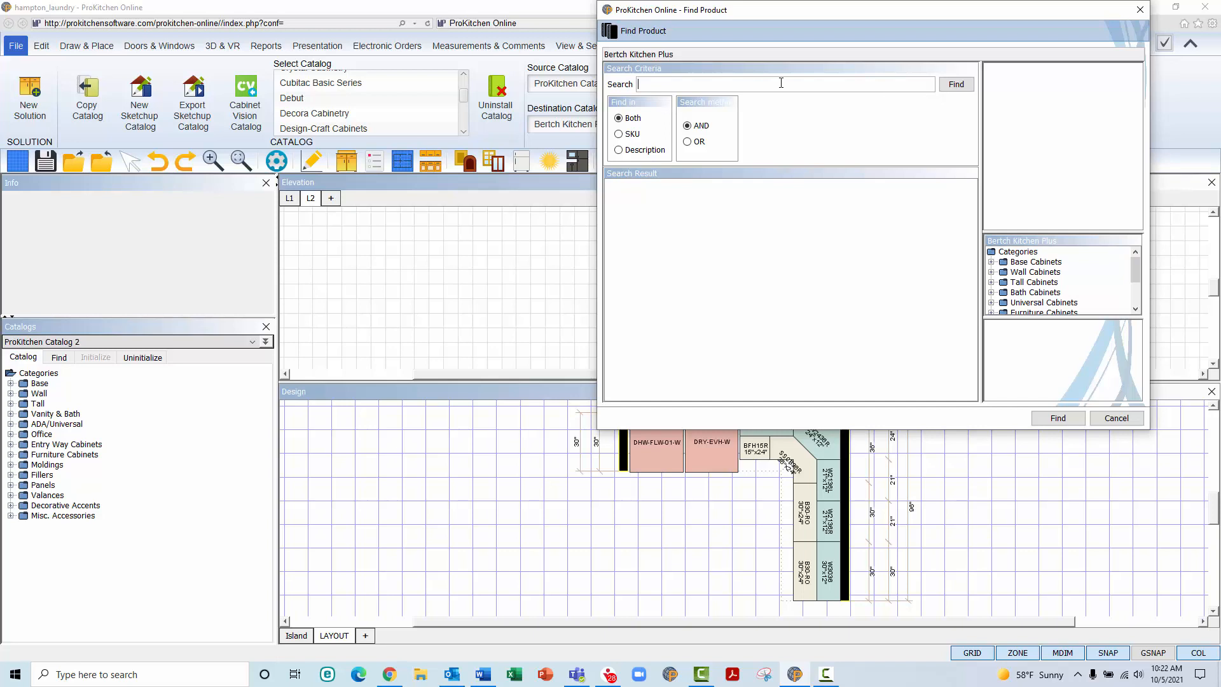
{"action": "type", "text": "w2136"}
{"action": "left_click", "coordinate": [958, 85]}
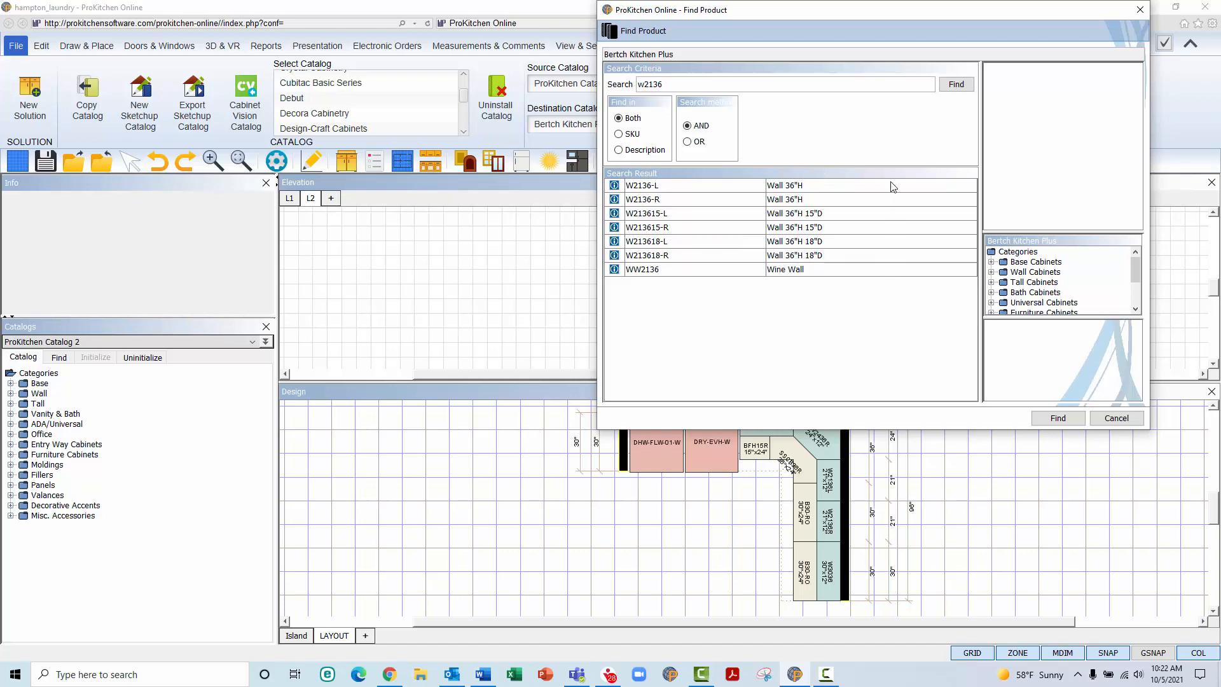
Assign W2136-L from the standard wall cabinets, 12" deep and 36" high, as the replacement for W2136L.
{"action": "left_click_drag", "start_coordinate": [1043, 230], "coordinate": [1044, 169]}
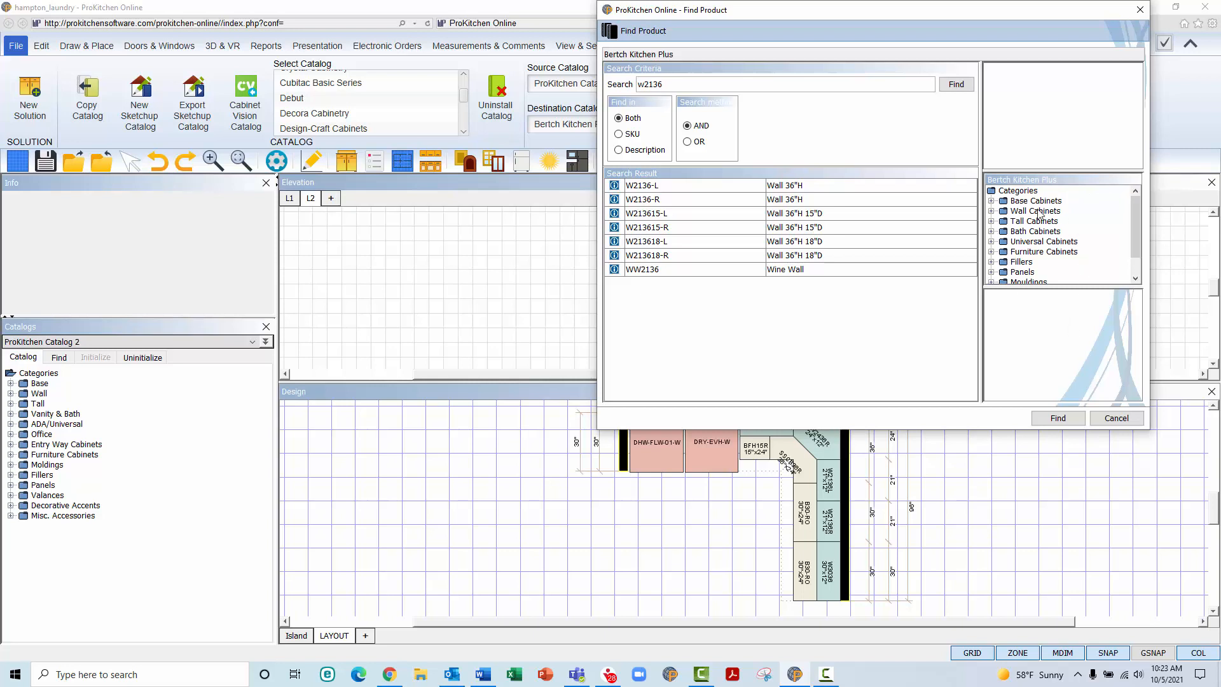
{"action": "left_click", "coordinate": [991, 212]}
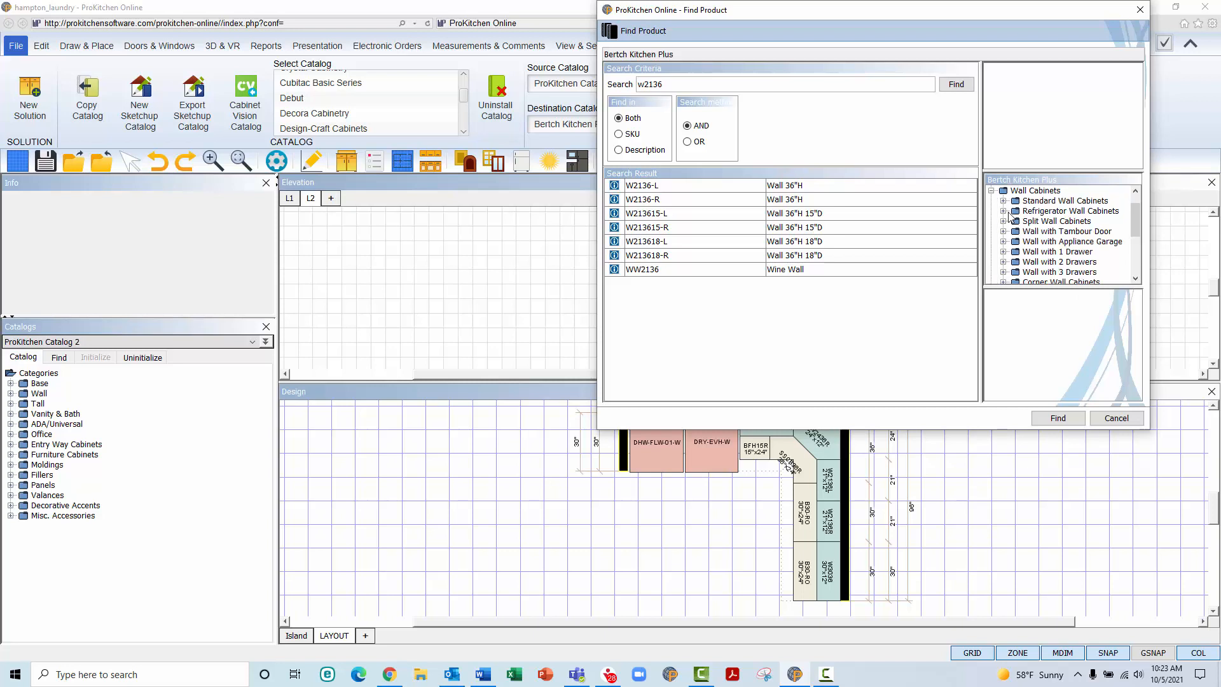
{"action": "left_click", "coordinate": [1004, 201]}
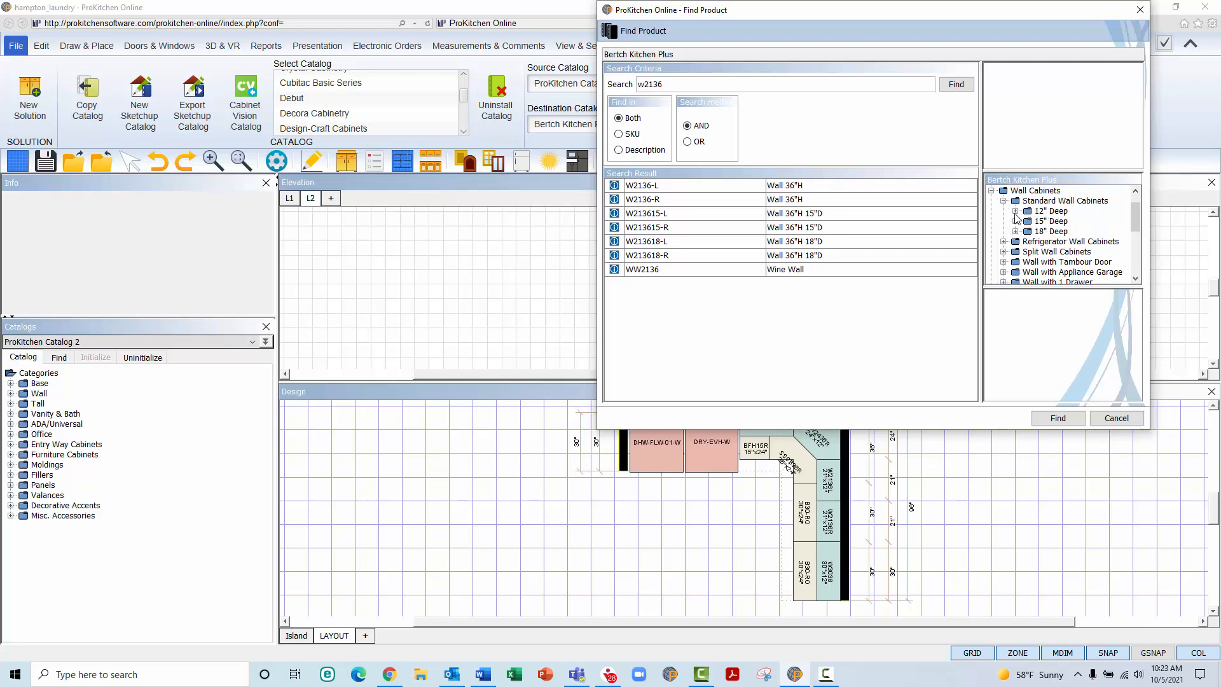
{"action": "left_click", "coordinate": [1016, 212]}
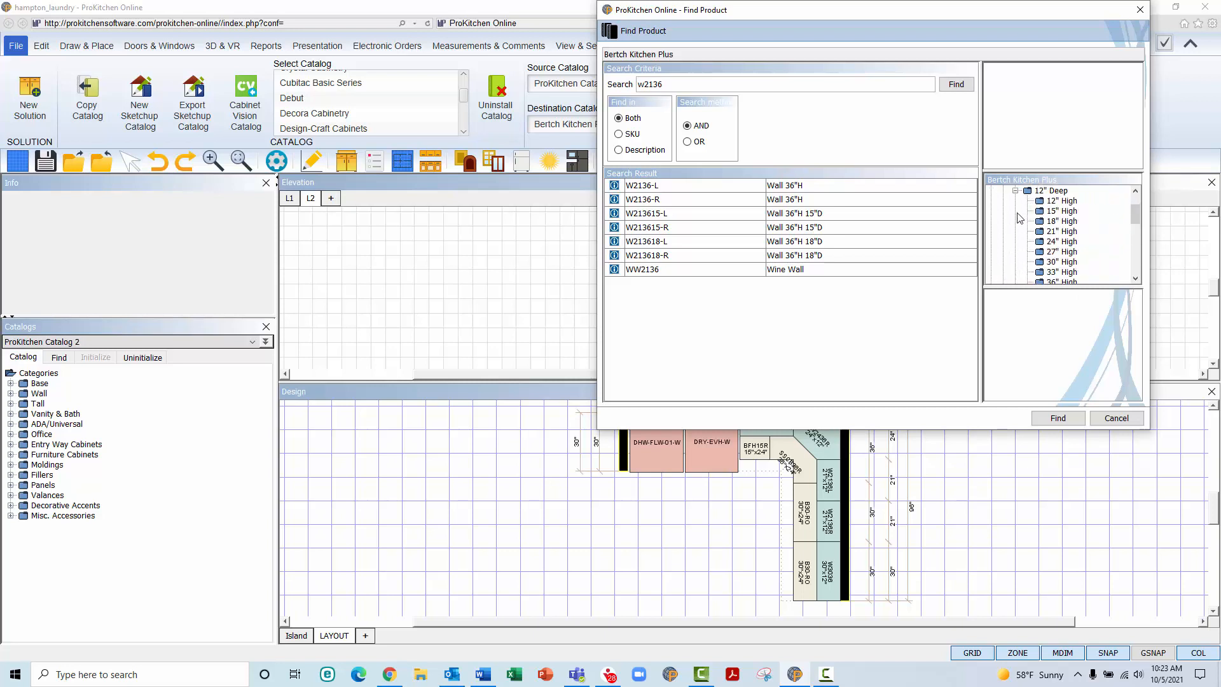
{"action": "left_click", "coordinate": [1043, 282]}
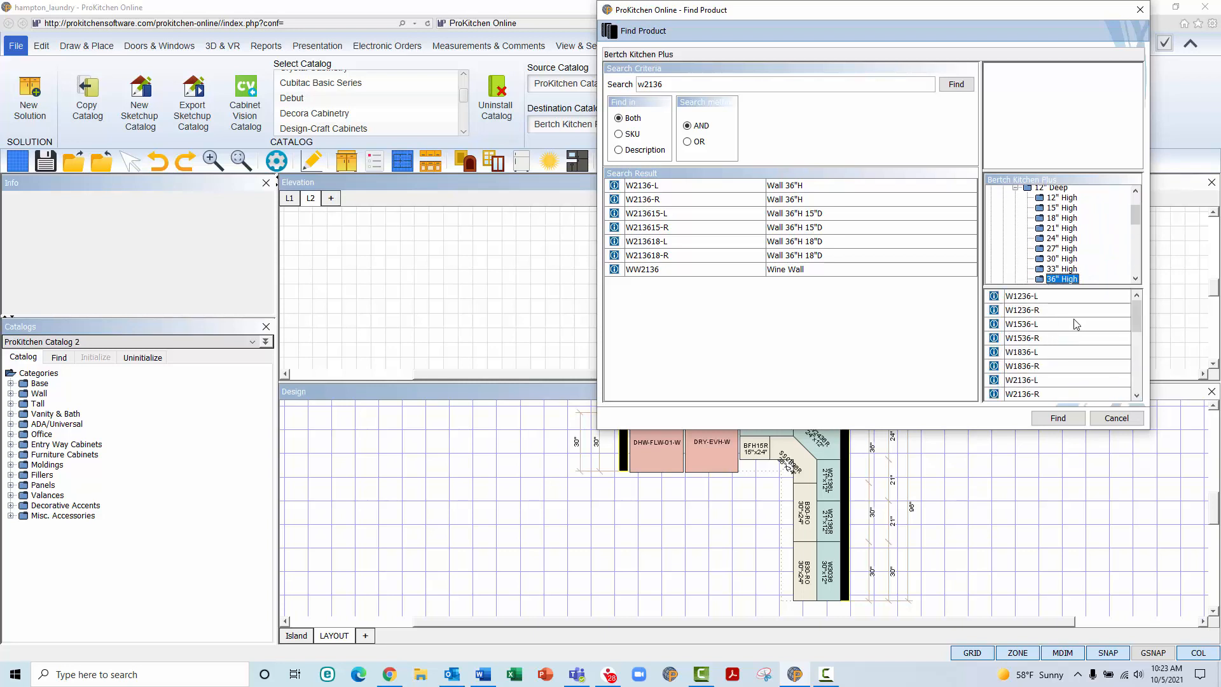
{"action": "scroll", "coordinate": [1067, 309], "scroll_direction": "down", "scroll_amount": 2}
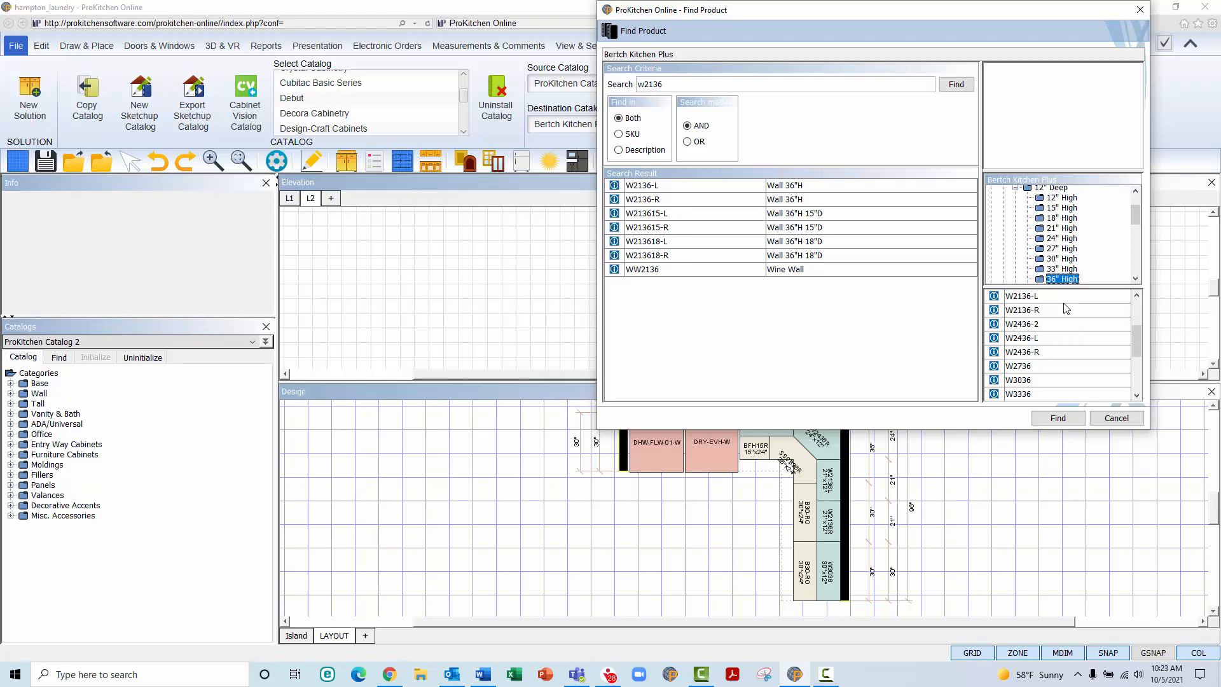
{"action": "scroll", "coordinate": [1067, 309], "scroll_direction": "up", "scroll_amount": 1}
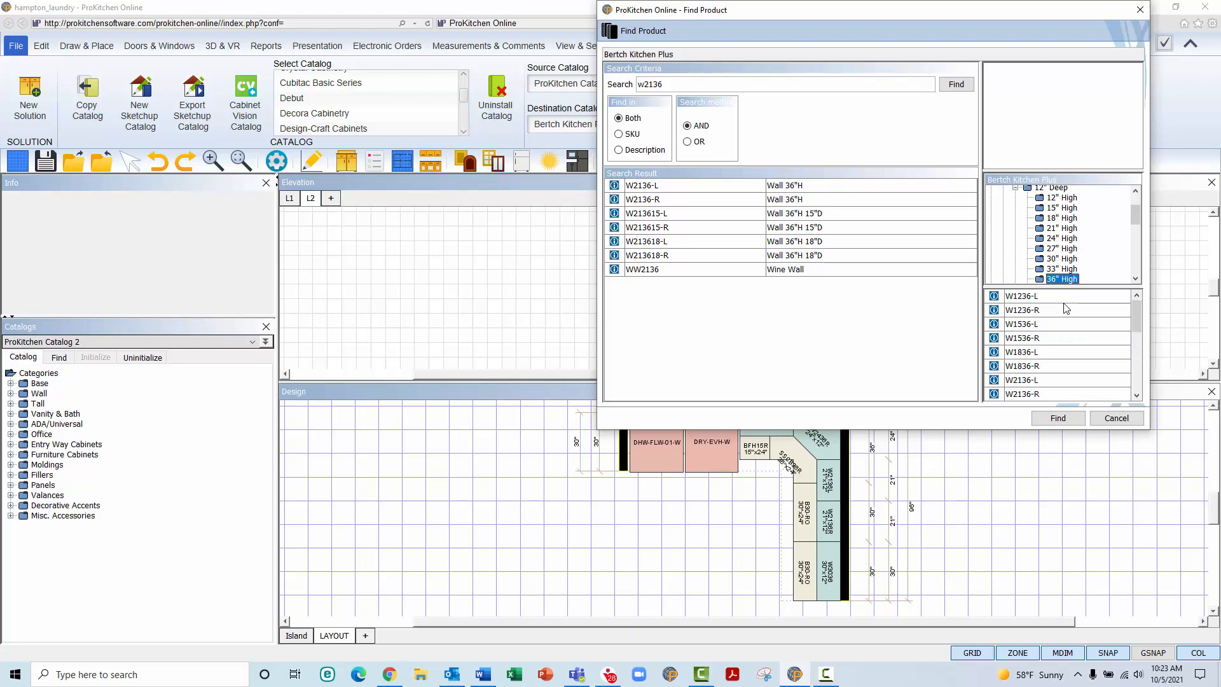
{"action": "scroll", "coordinate": [1067, 309], "scroll_direction": "down", "scroll_amount": 1}
{"action": "left_click", "coordinate": [1035, 339]}
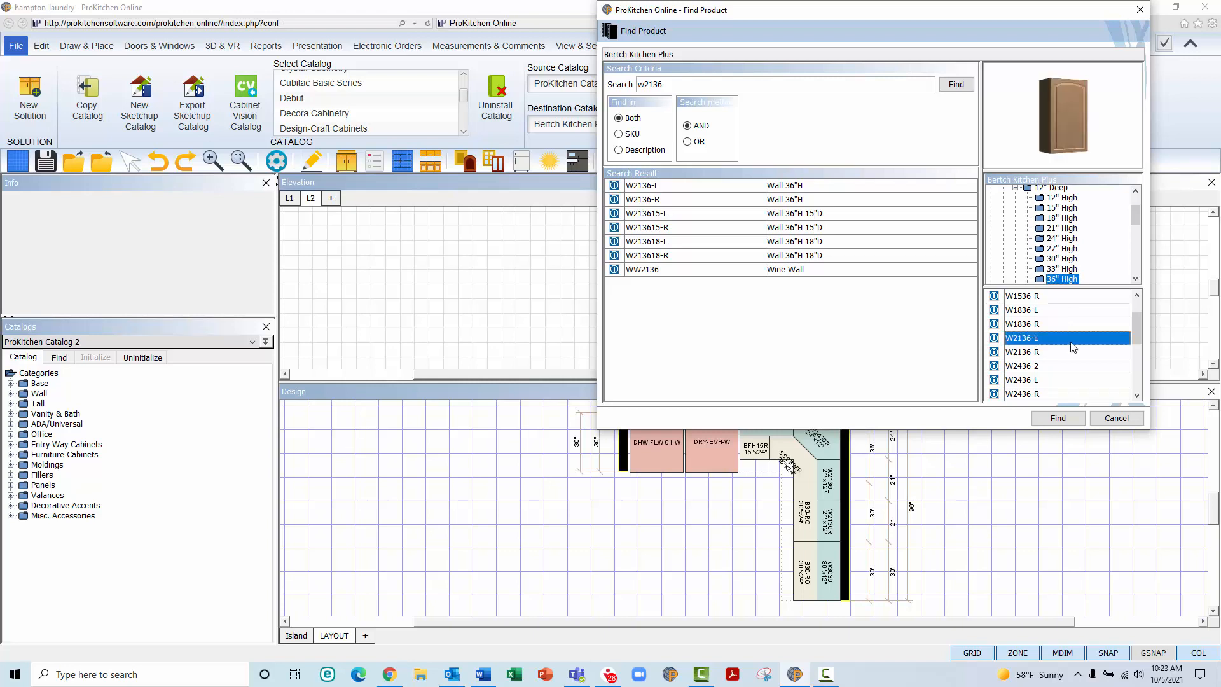
{"action": "left_click", "coordinate": [1058, 418]}
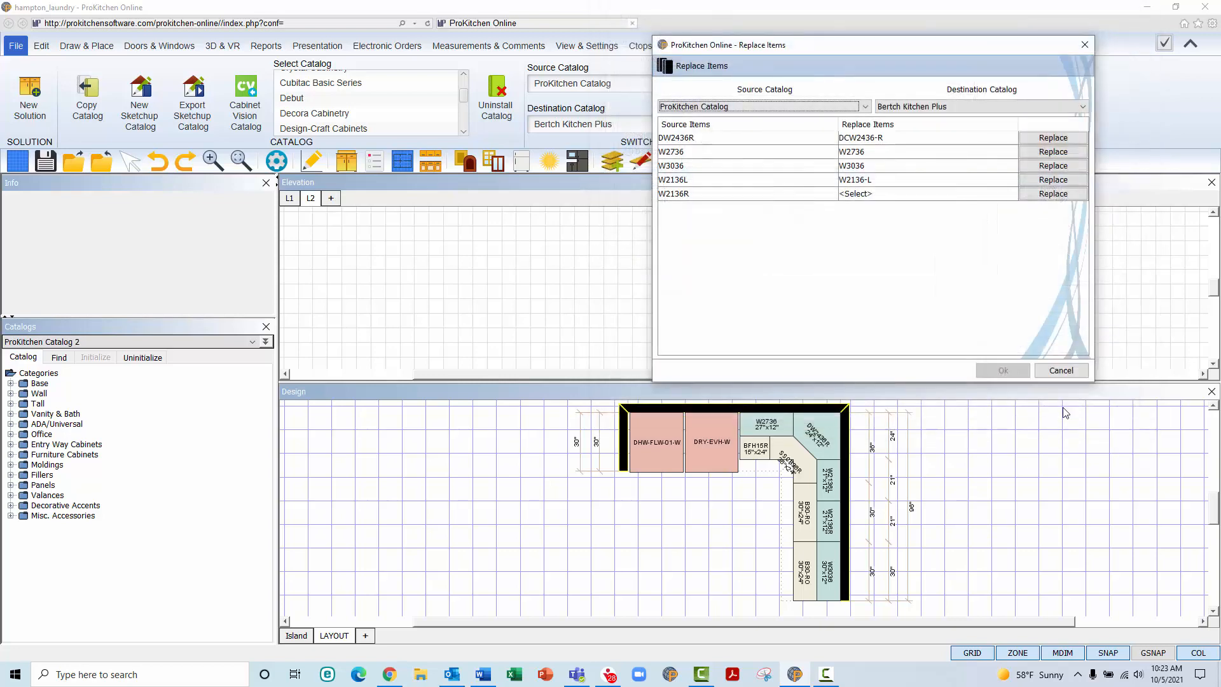
Assign W2136-R from the 12" deep standard wall cabinets as the replacement for W2136R, and apply all replacements.
{"action": "left_click", "coordinate": [1054, 194]}
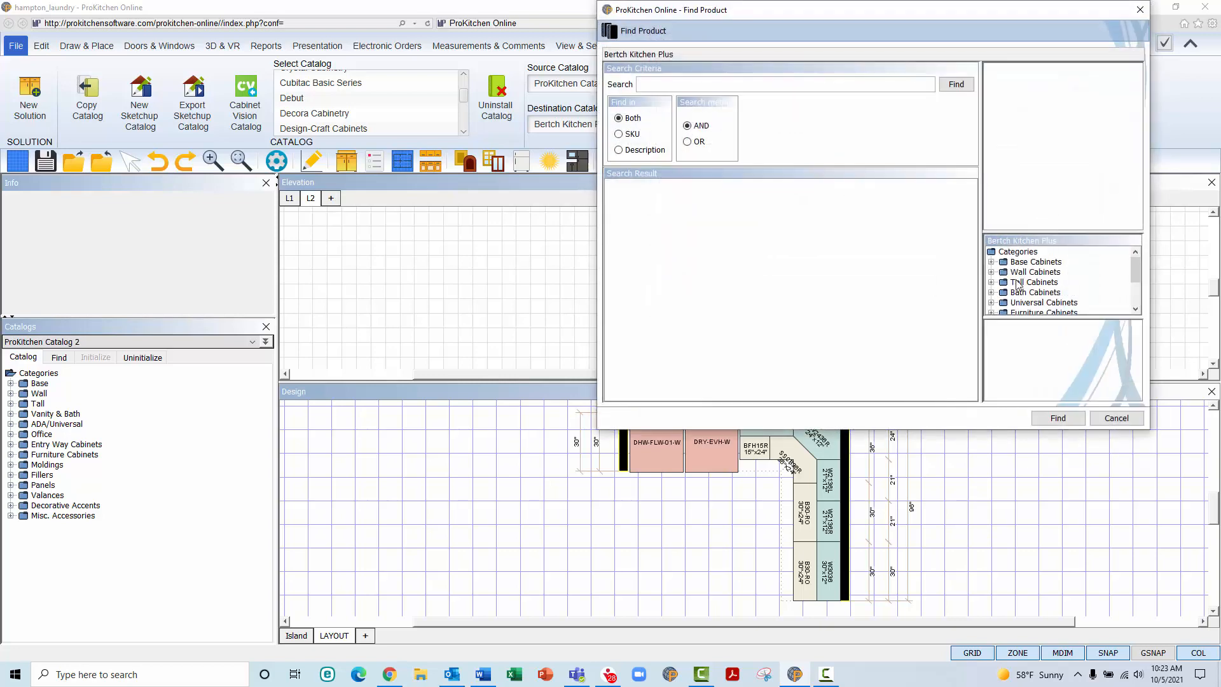
{"action": "left_click", "coordinate": [990, 271]}
{"action": "left_click", "coordinate": [1015, 282]}
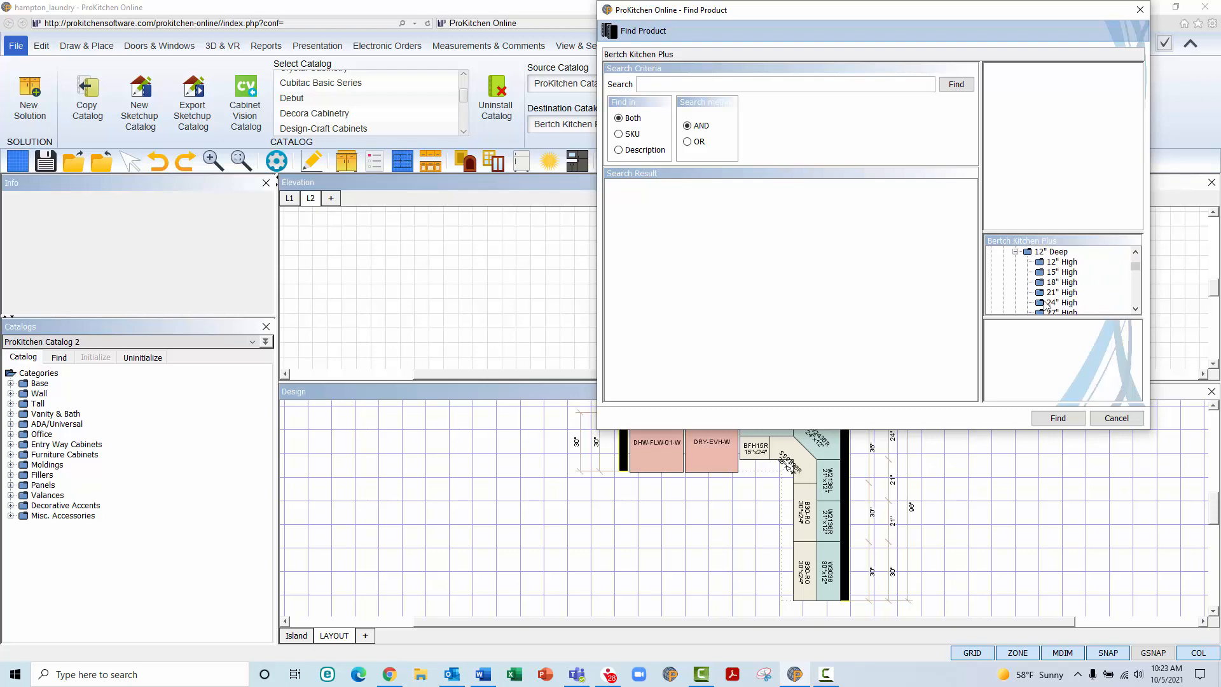
{"action": "left_click", "coordinate": [1048, 282]}
{"action": "left_click", "coordinate": [1022, 344]}
{"action": "left_click", "coordinate": [1057, 418]}
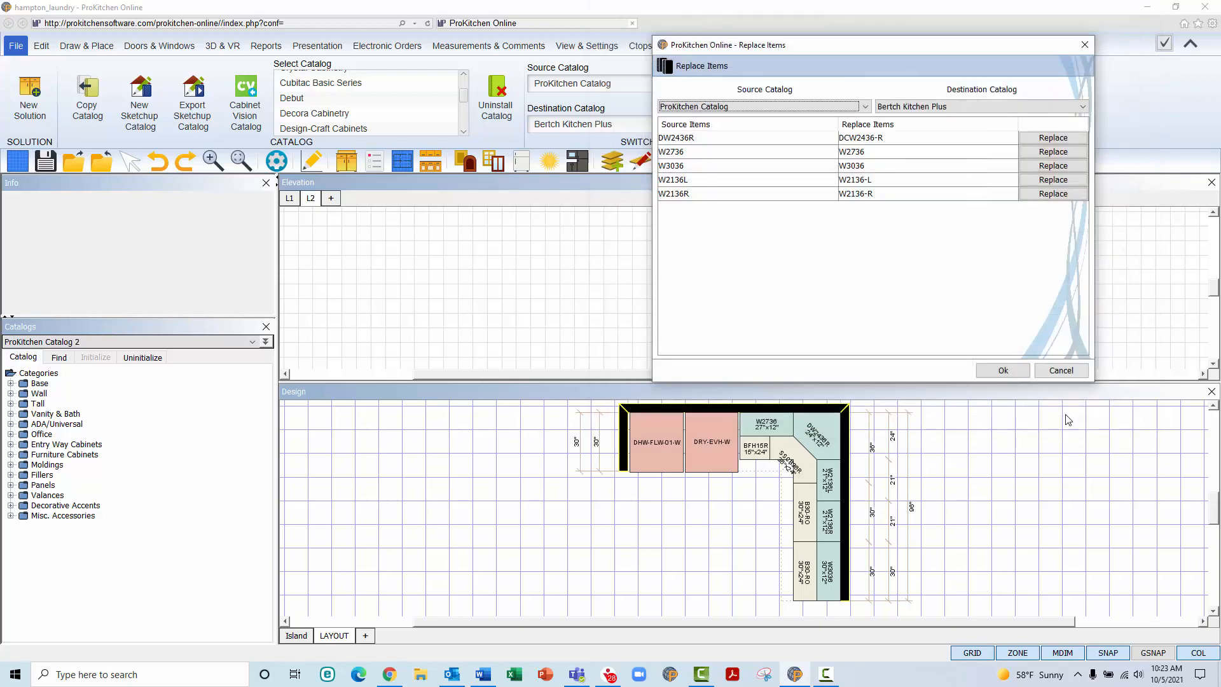
{"action": "left_click", "coordinate": [1003, 369]}
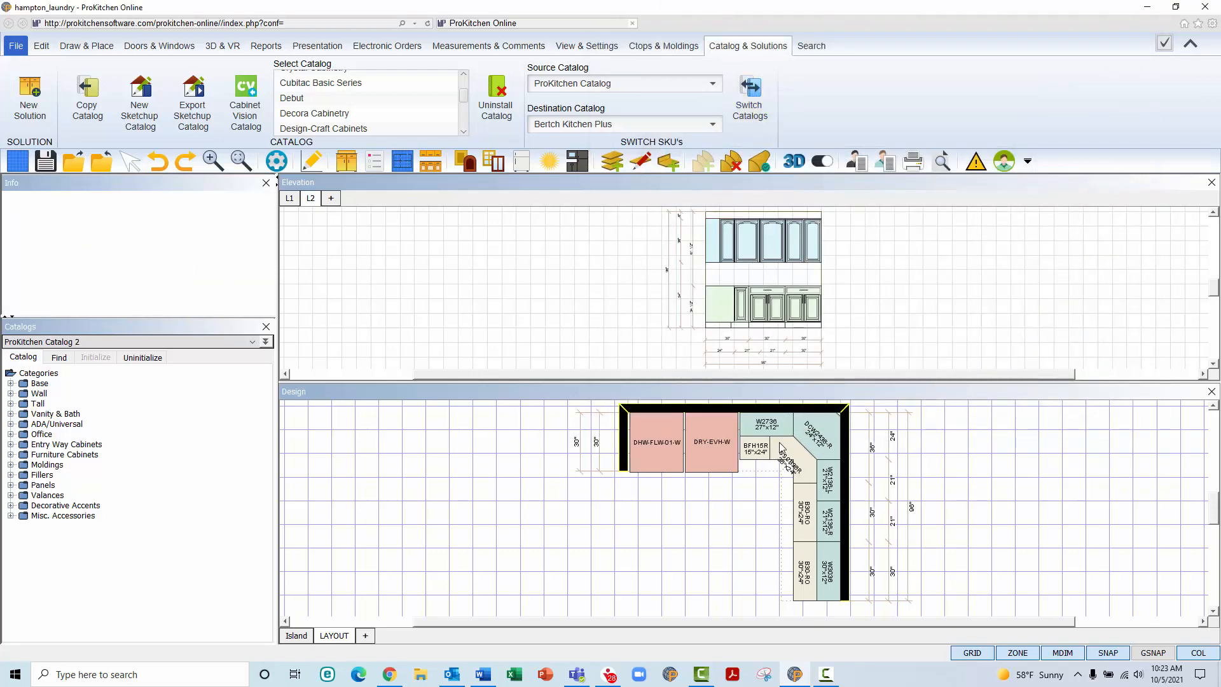
Save the switched design to the cloud under the new name hampton_laundry_bertch and dismiss the confirmation.
{"action": "left_click", "coordinate": [45, 160]}
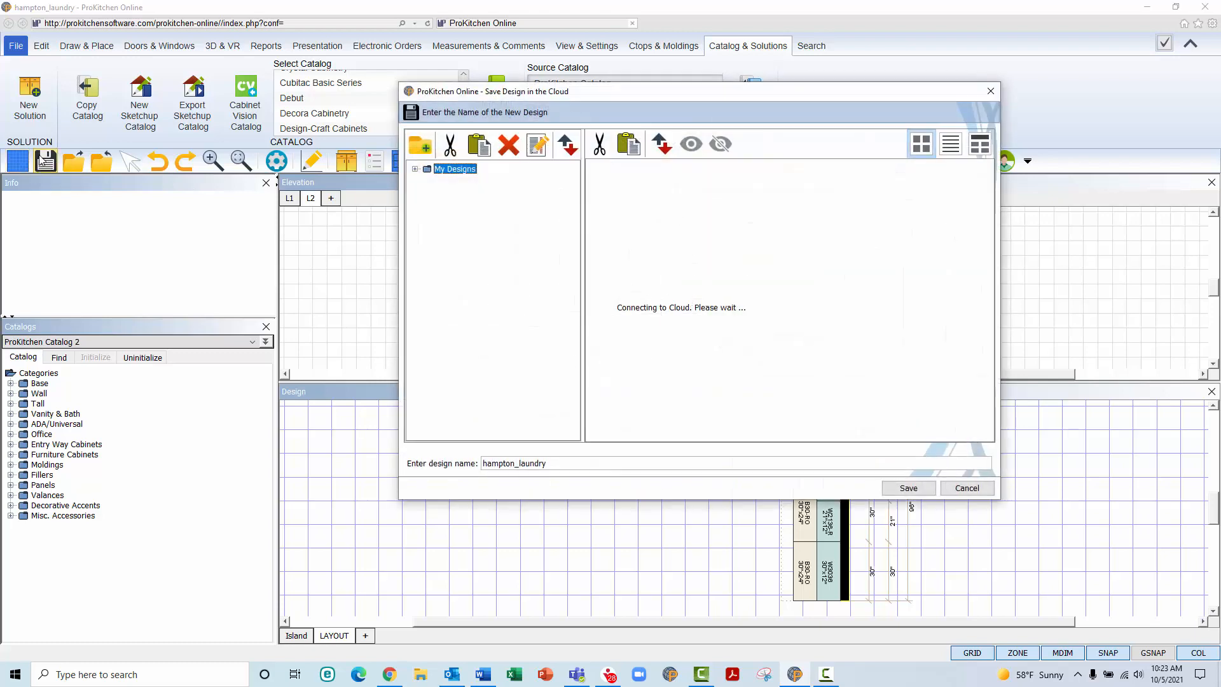
{"action": "left_click", "coordinate": [560, 463]}
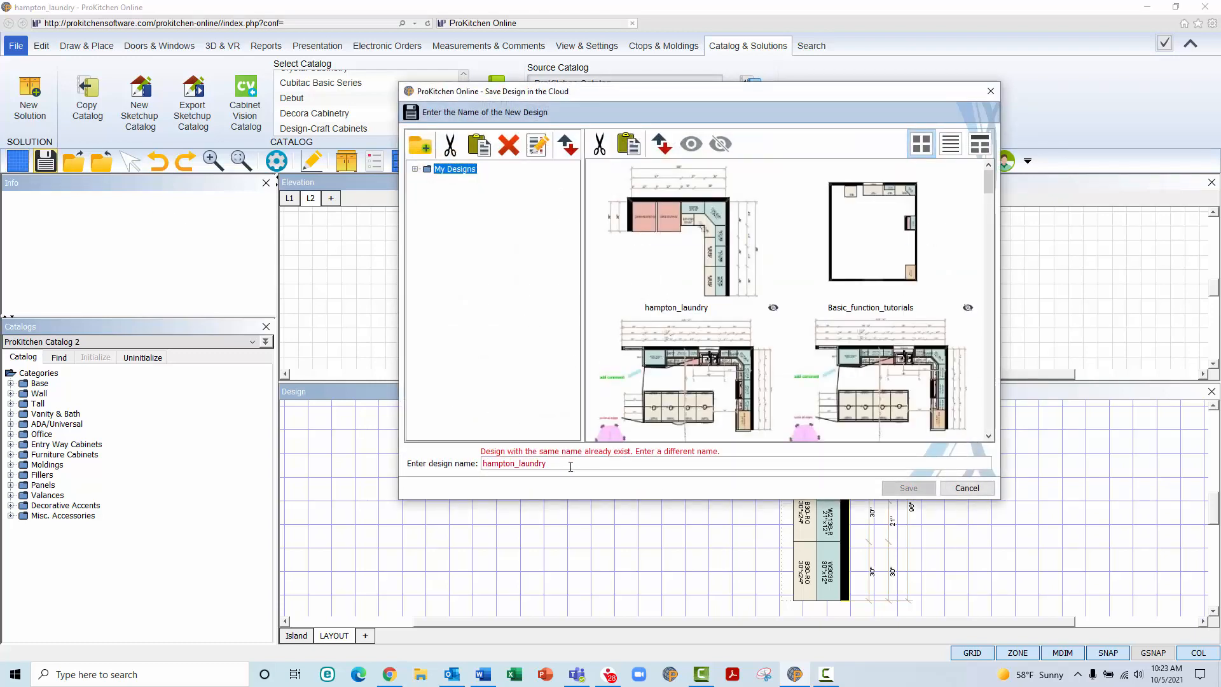
{"action": "type", "text": "_ber"}
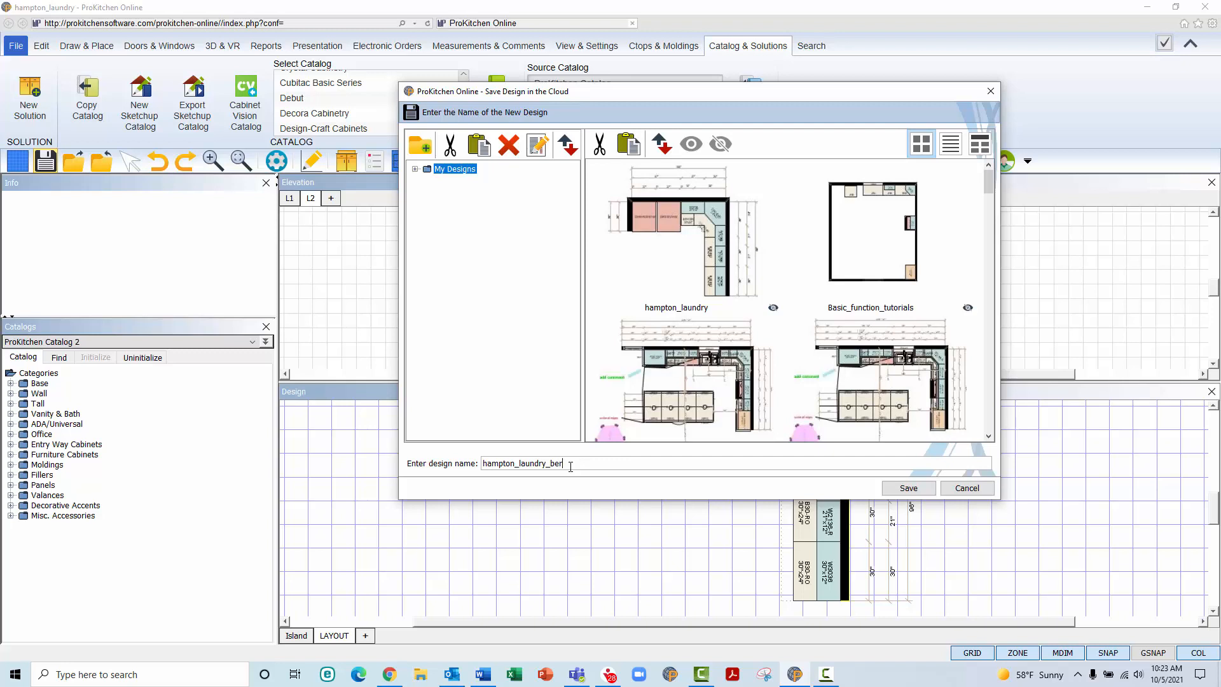
{"action": "type", "text": "tch"}
{"action": "left_click", "coordinate": [908, 494]}
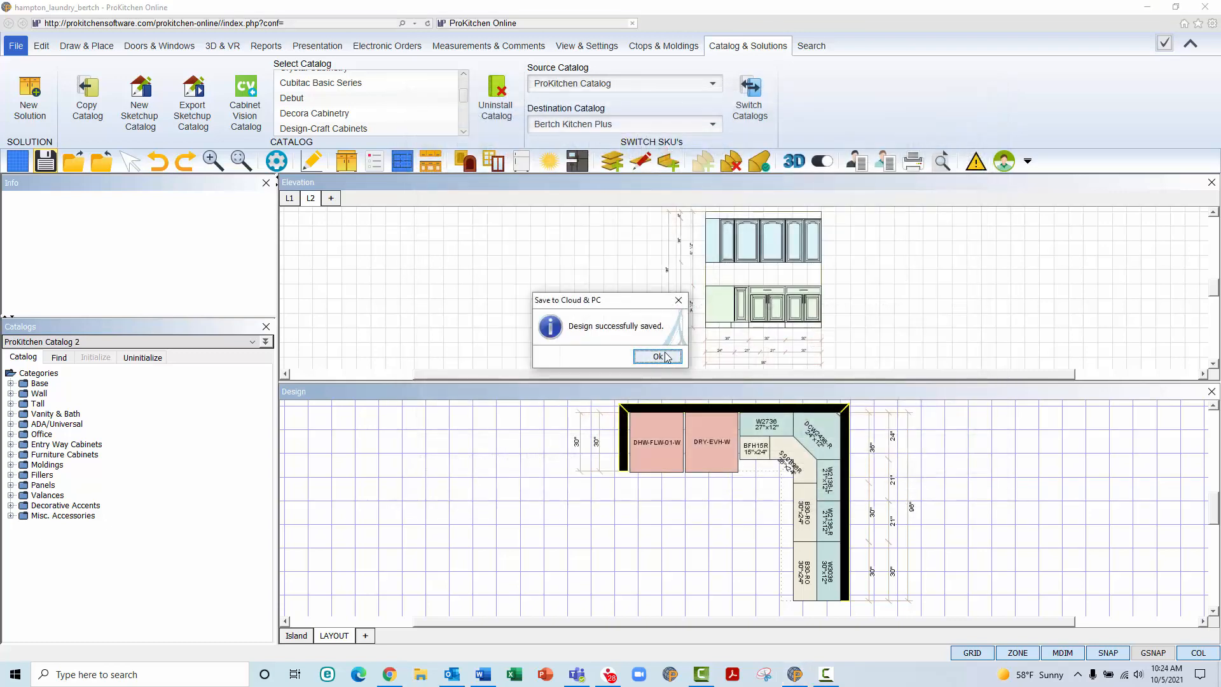
{"action": "left_click", "coordinate": [659, 357]}
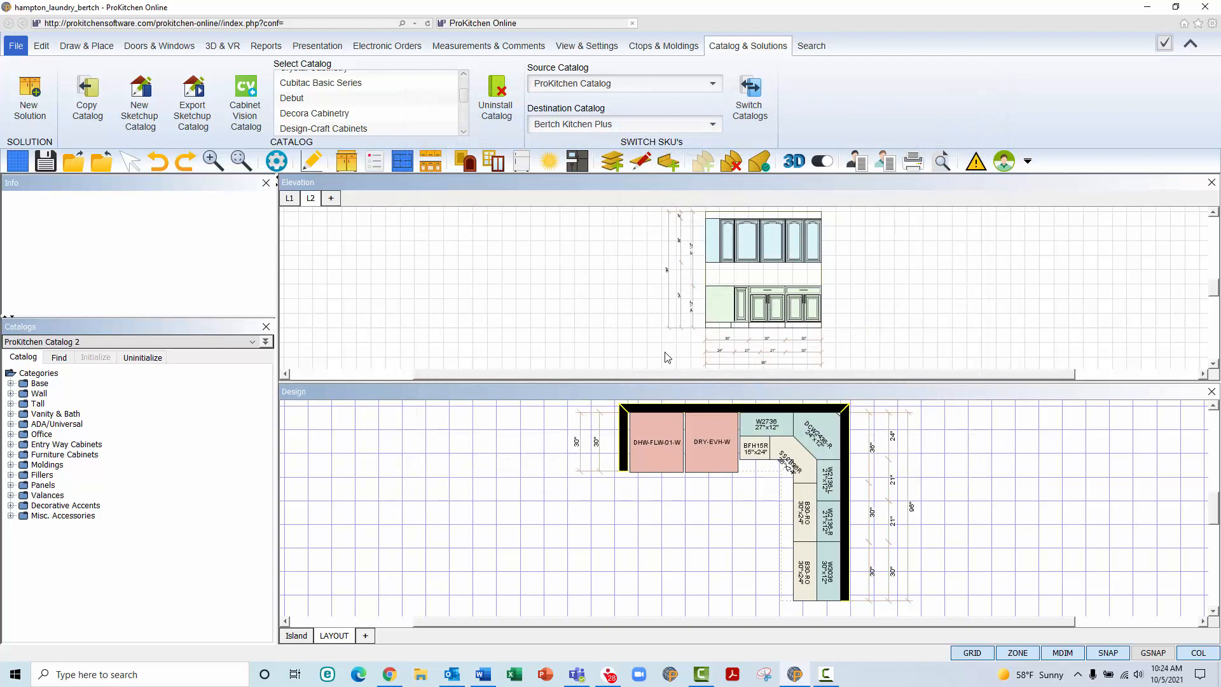